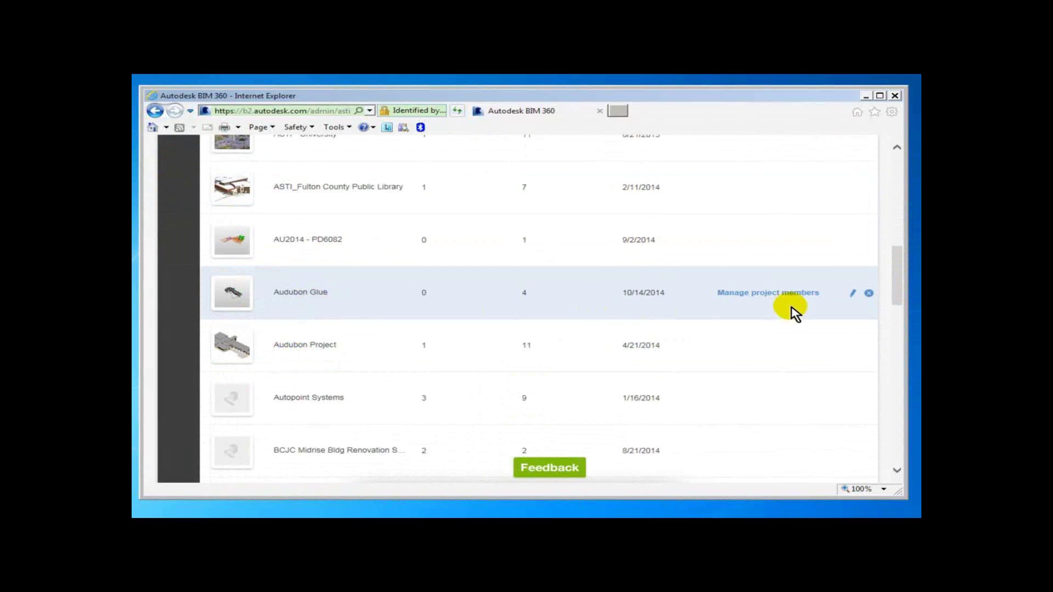
Open the project members list of the Audubon Glue project and start adding a new member
{"action": "left_click", "coordinate": [767, 286]}
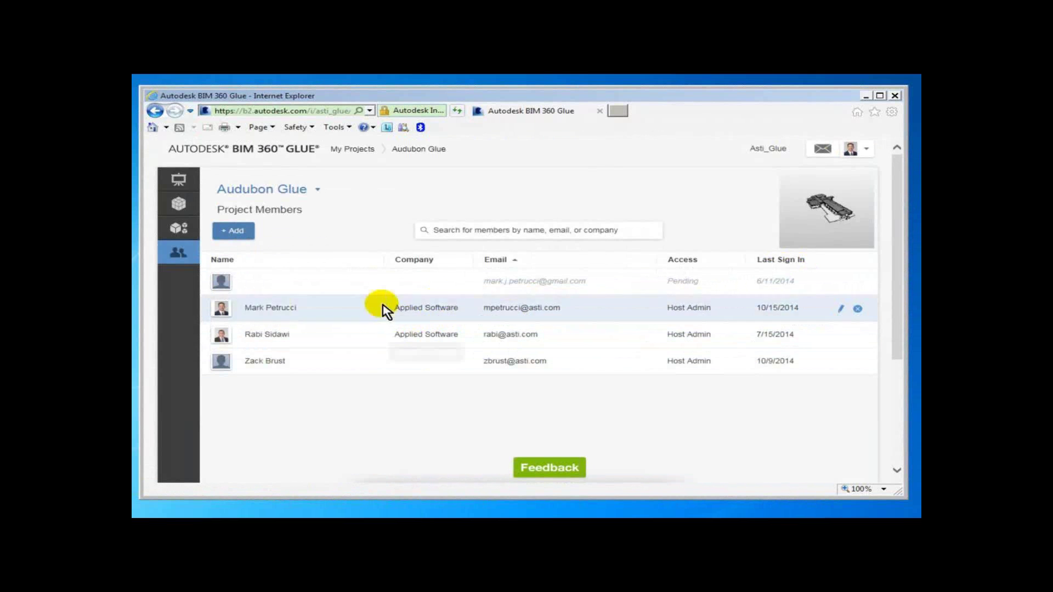
{"action": "left_click", "coordinate": [234, 231]}
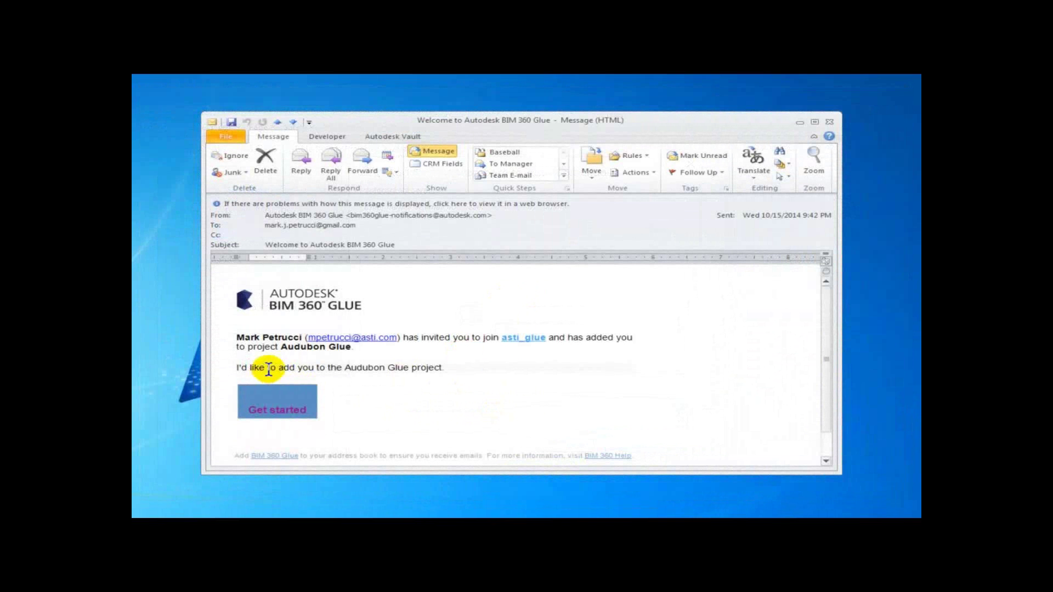
Get started with the Audubon Glue project from the Welcome to Autodesk BIM 360 Glue invitation email
{"action": "left_click", "coordinate": [291, 410]}
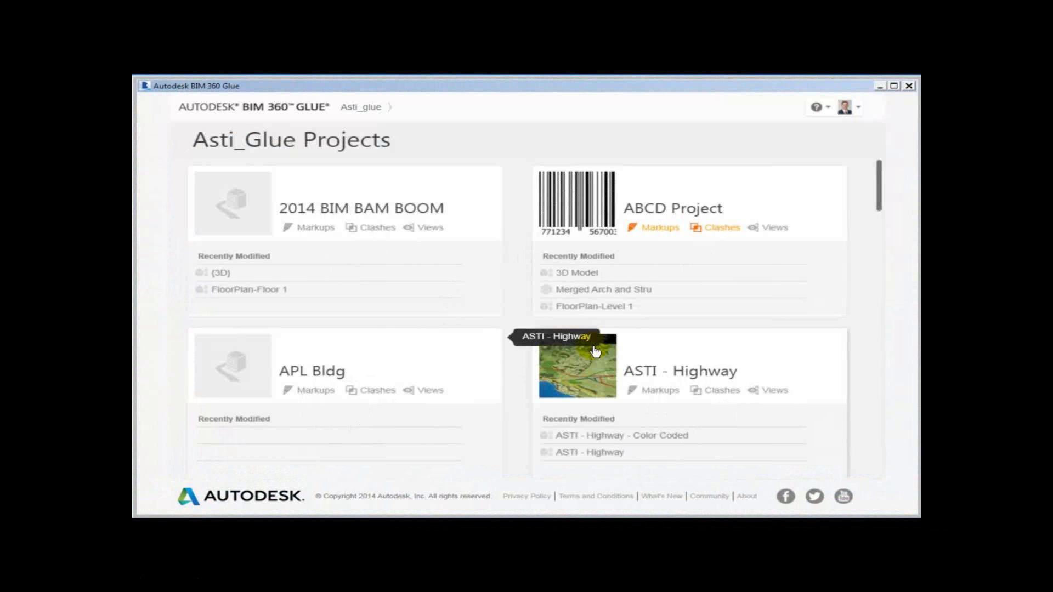
{"action": "left_click", "coordinate": [853, 108]}
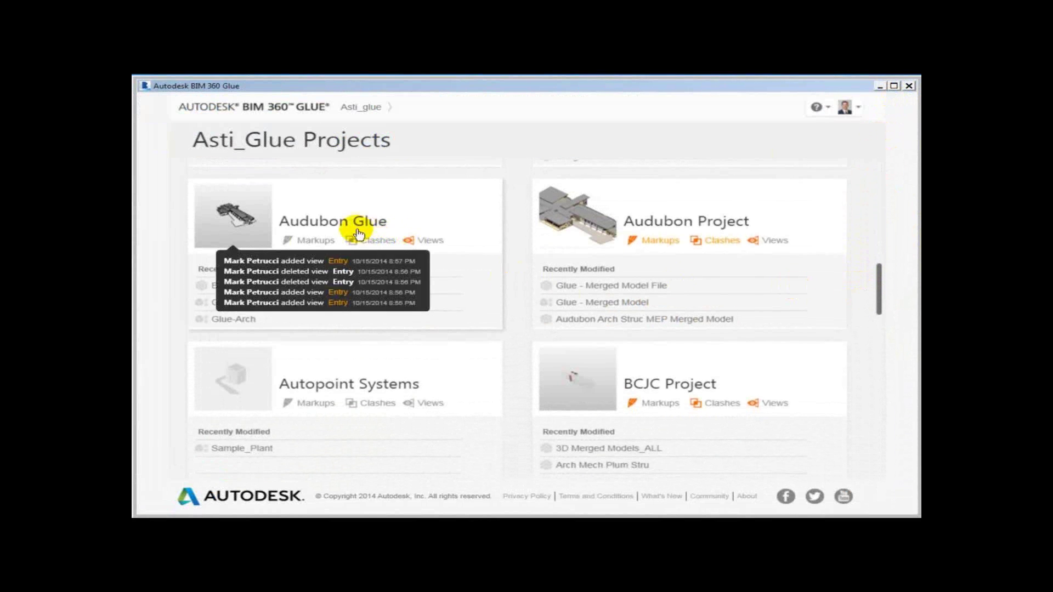
Open the Audubon Glue project from the Asti_Glue project list
{"action": "mouse_move", "coordinate": [517, 222]}
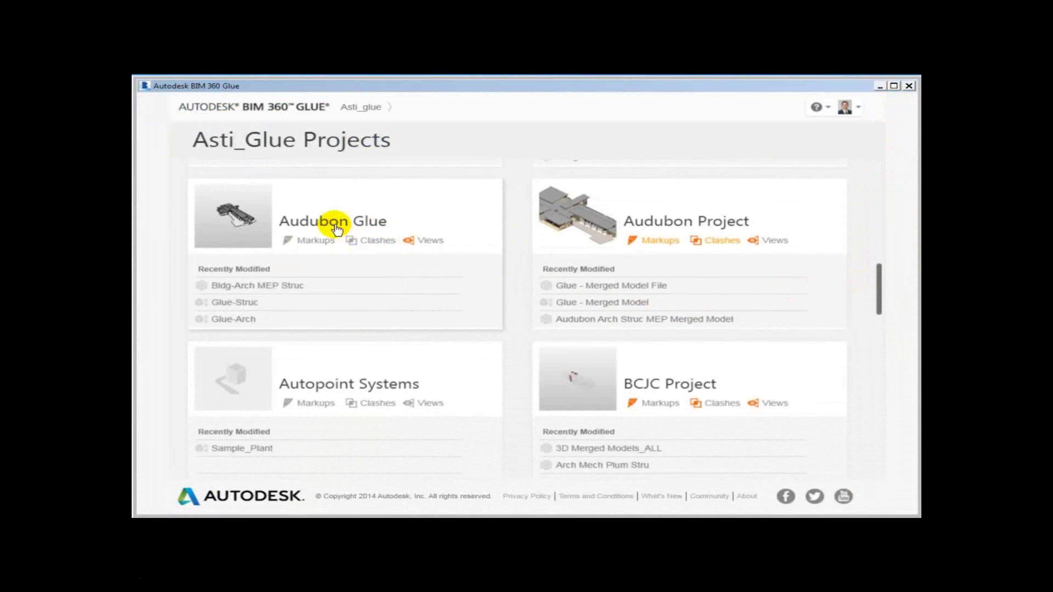
{"action": "left_click", "coordinate": [459, 226]}
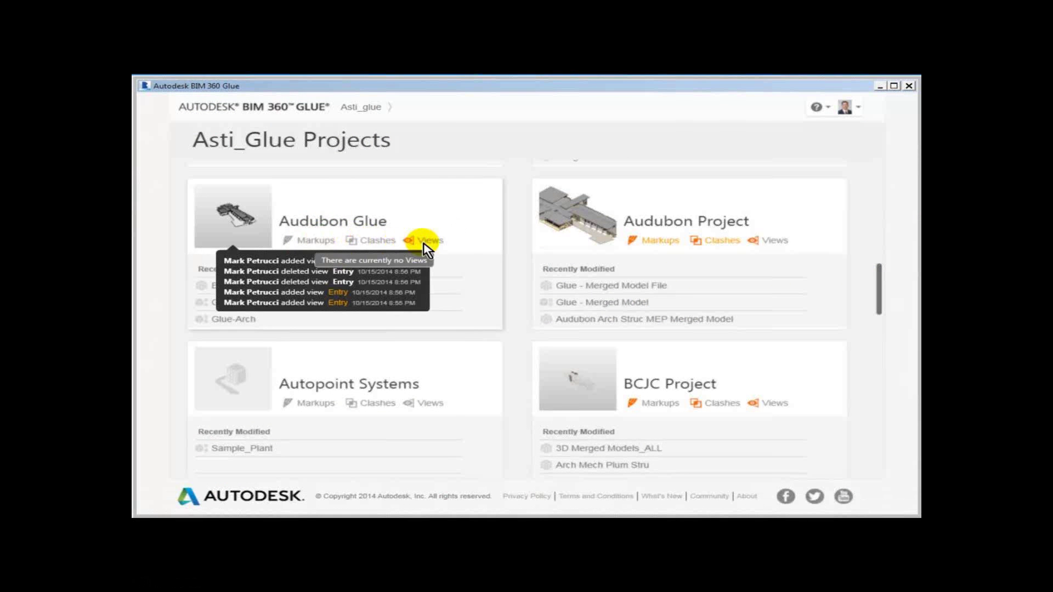
{"action": "left_click", "coordinate": [349, 225]}
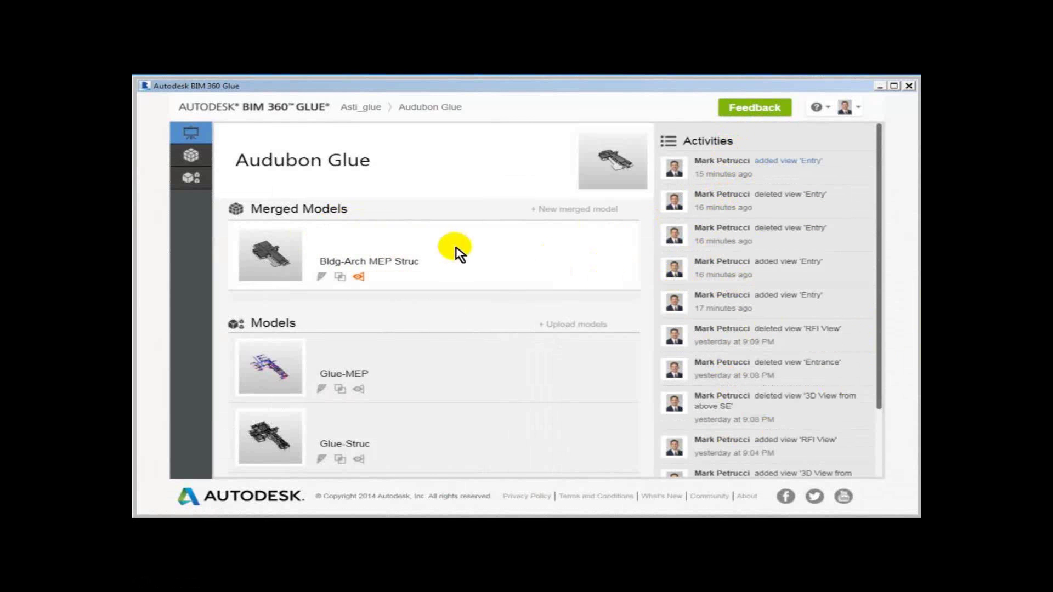
Show the individual models of the Audubon Glue project and check the activity on Glue-Arch
{"action": "left_click", "coordinate": [190, 177]}
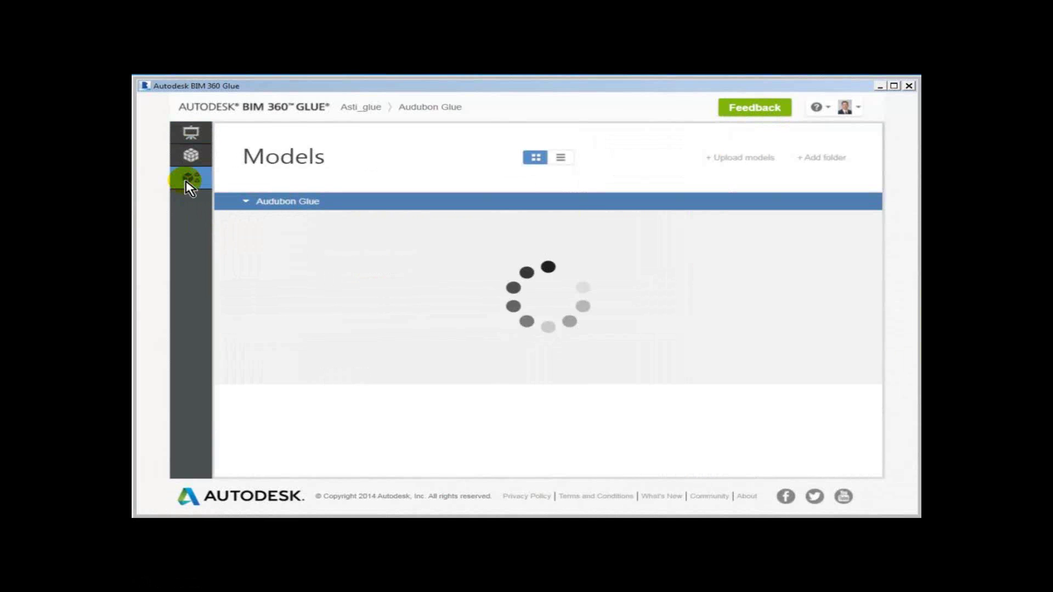
{"action": "mouse_move", "coordinate": [283, 325]}
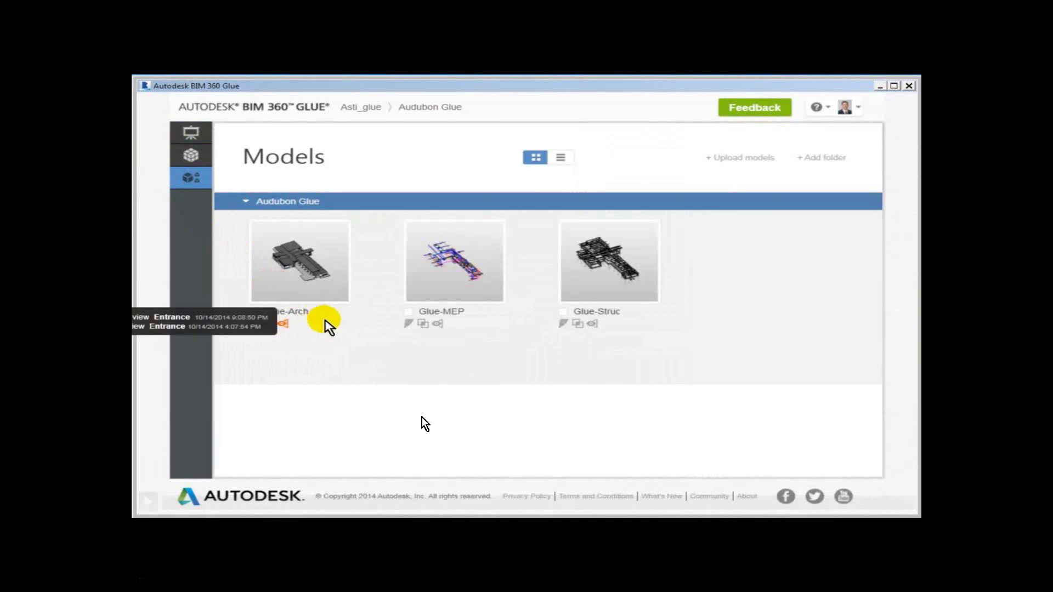
{"action": "left_click", "coordinate": [266, 222]}
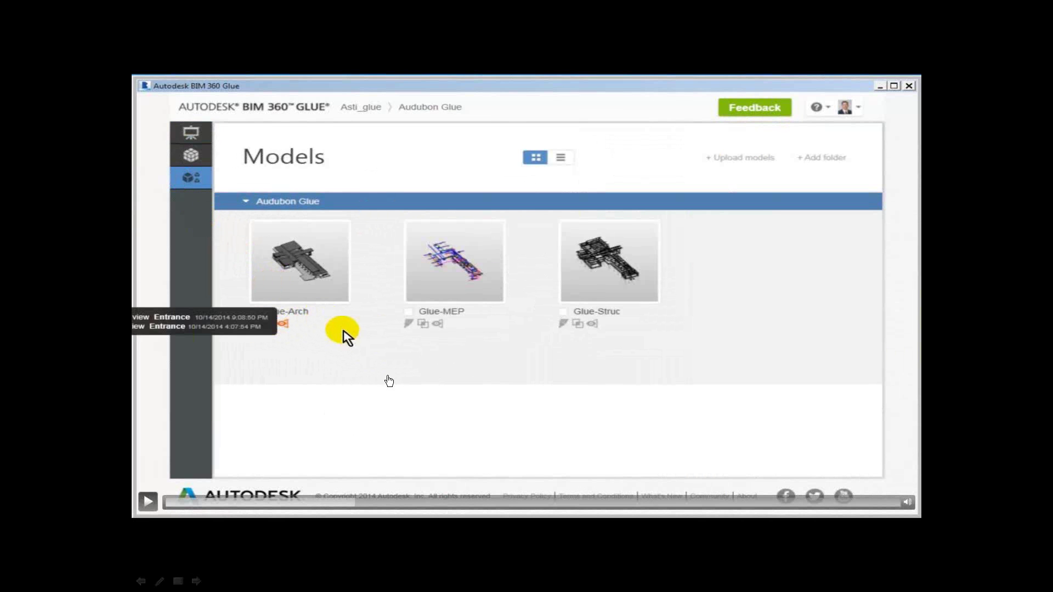
{"action": "left_click", "coordinate": [389, 381]}
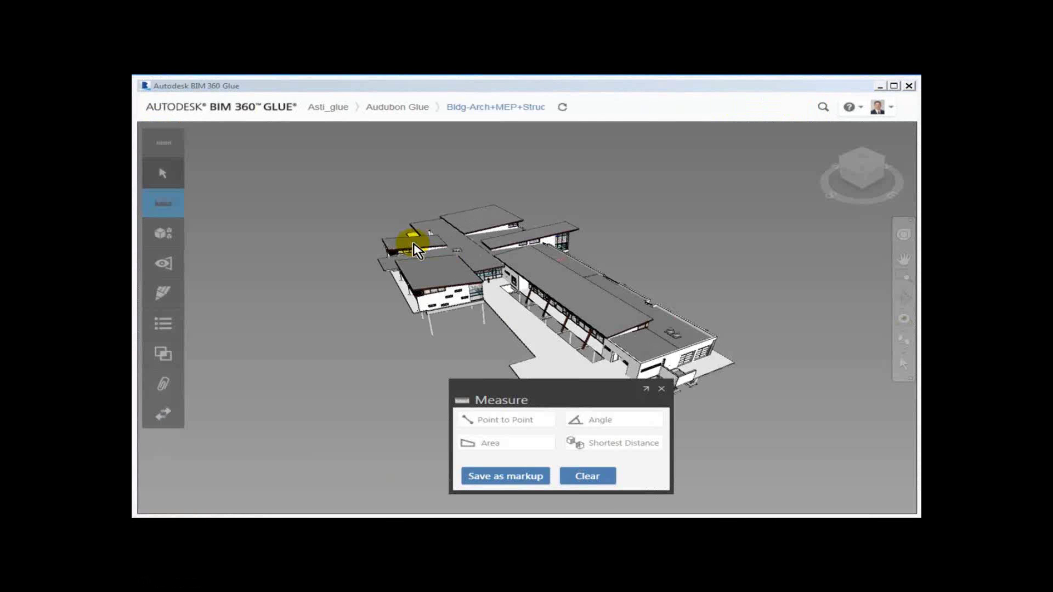
Close the Measure tool and move the main tool strip away from the window edge, closer to the building model
{"action": "left_click", "coordinate": [661, 389]}
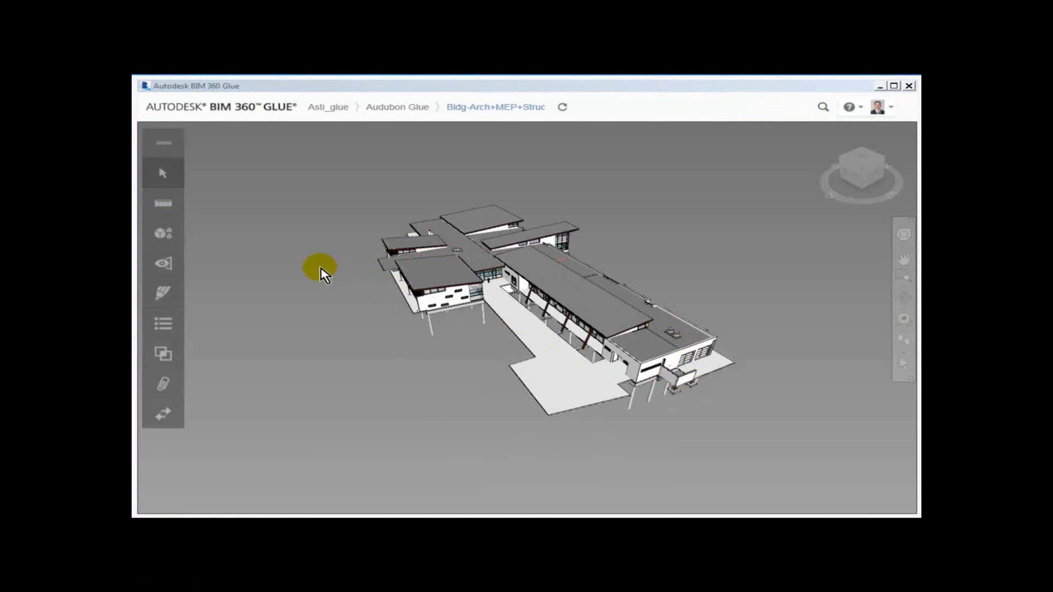
{"action": "left_click_drag", "start_coordinate": [169, 146], "coordinate": [284, 160]}
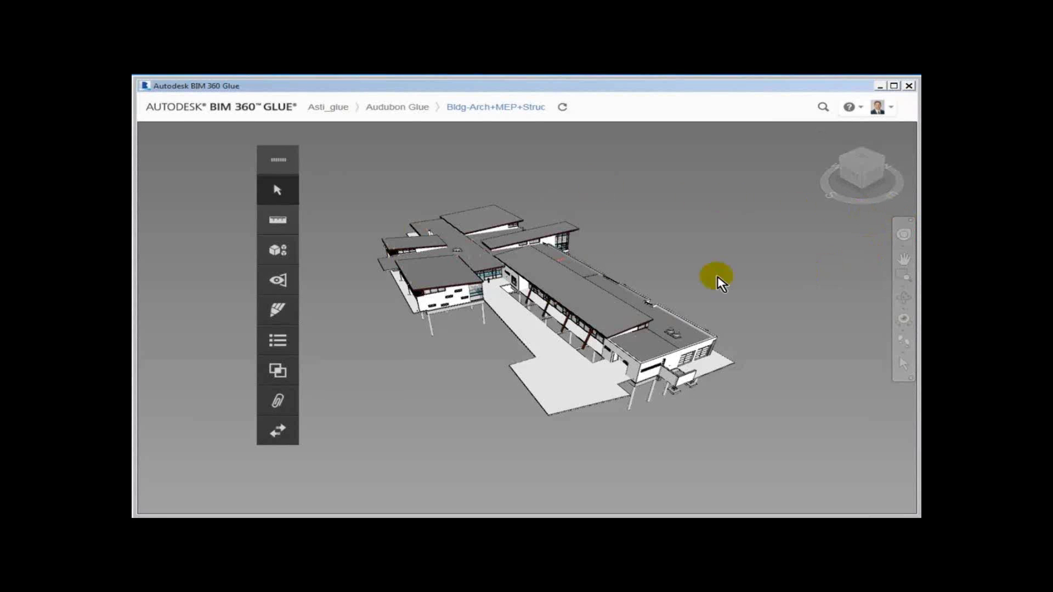
{"action": "left_click", "coordinate": [430, 419]}
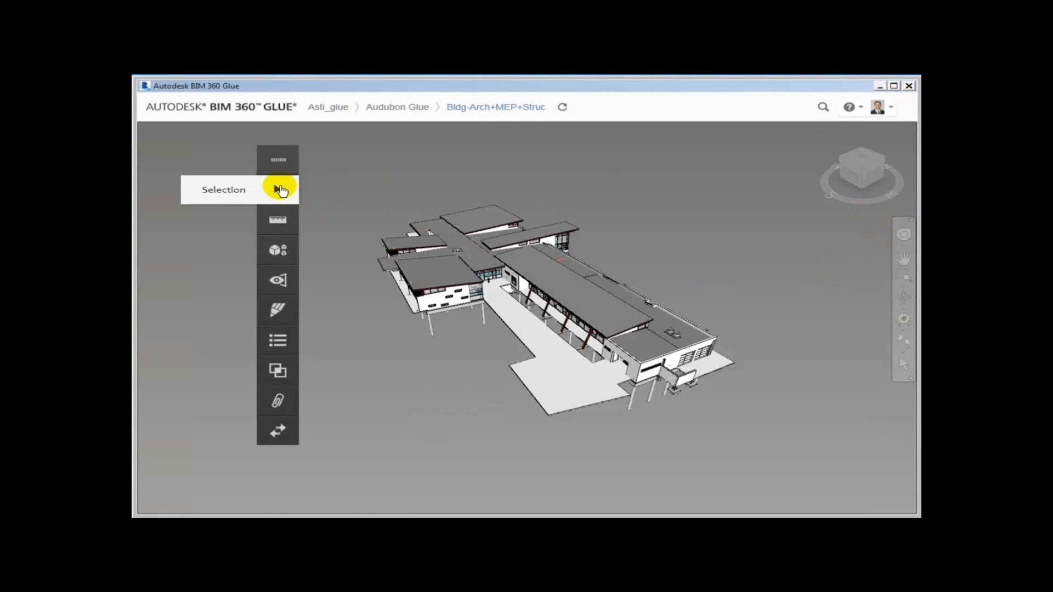
{"action": "left_click", "coordinate": [355, 200]}
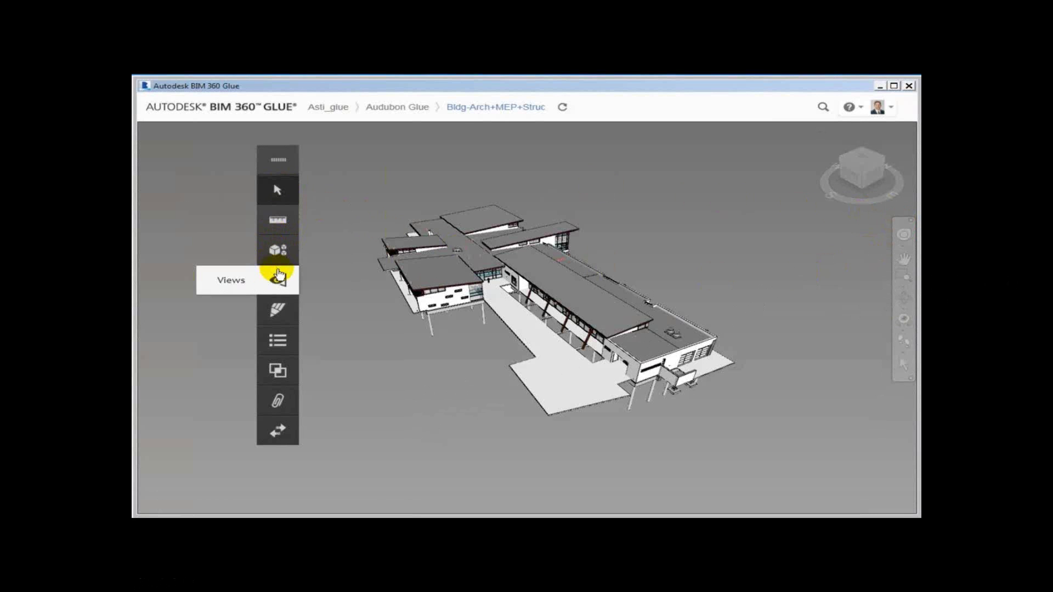
{"action": "left_click", "coordinate": [368, 352]}
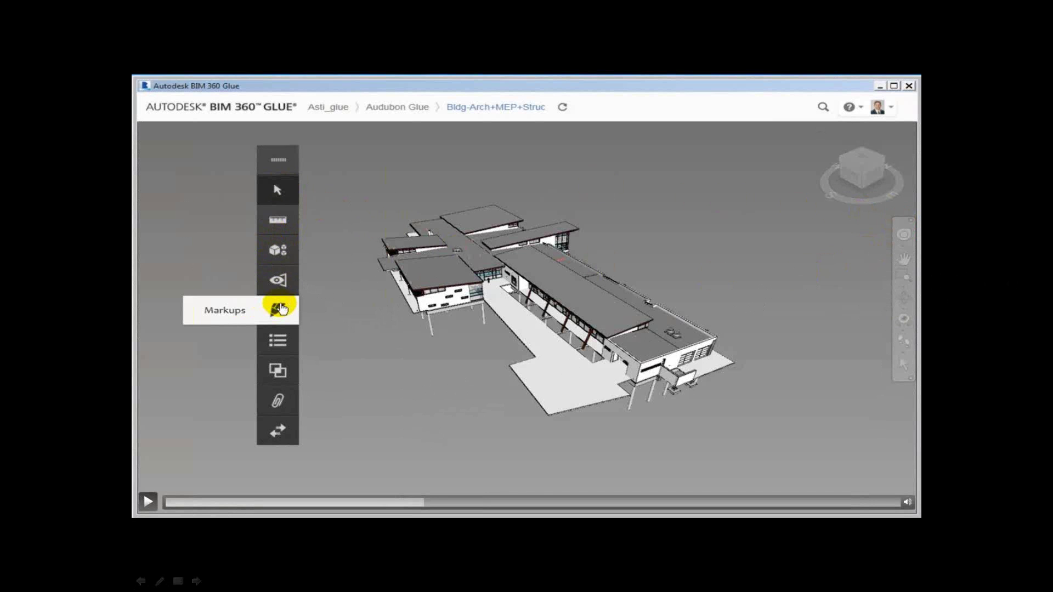
{"action": "left_click", "coordinate": [372, 309]}
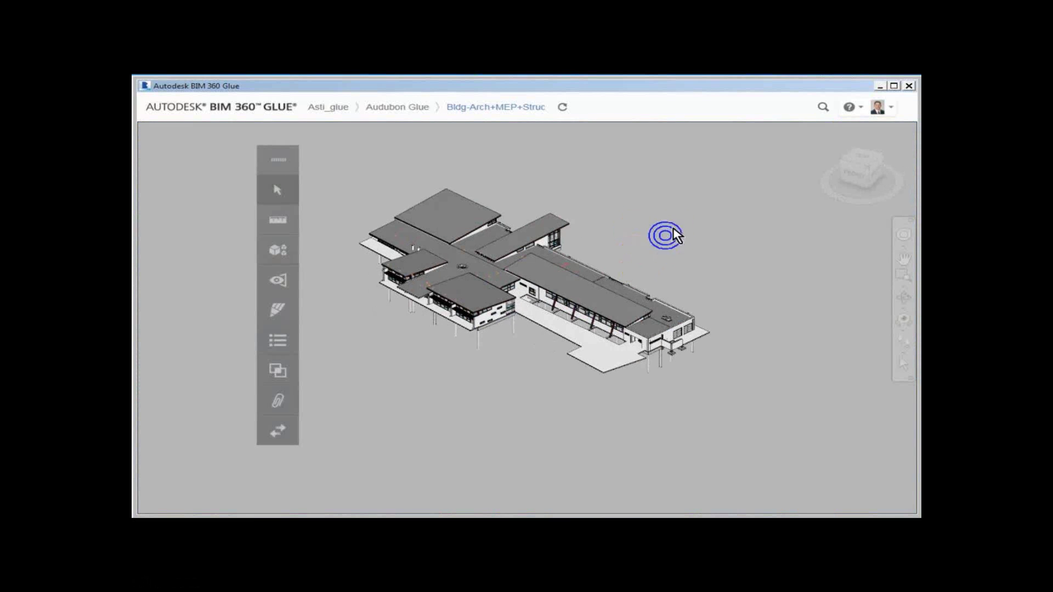
Check the model's context commands, and examine the outside of the merged building from several angles and distances
{"action": "right_click", "coordinate": [666, 235]}
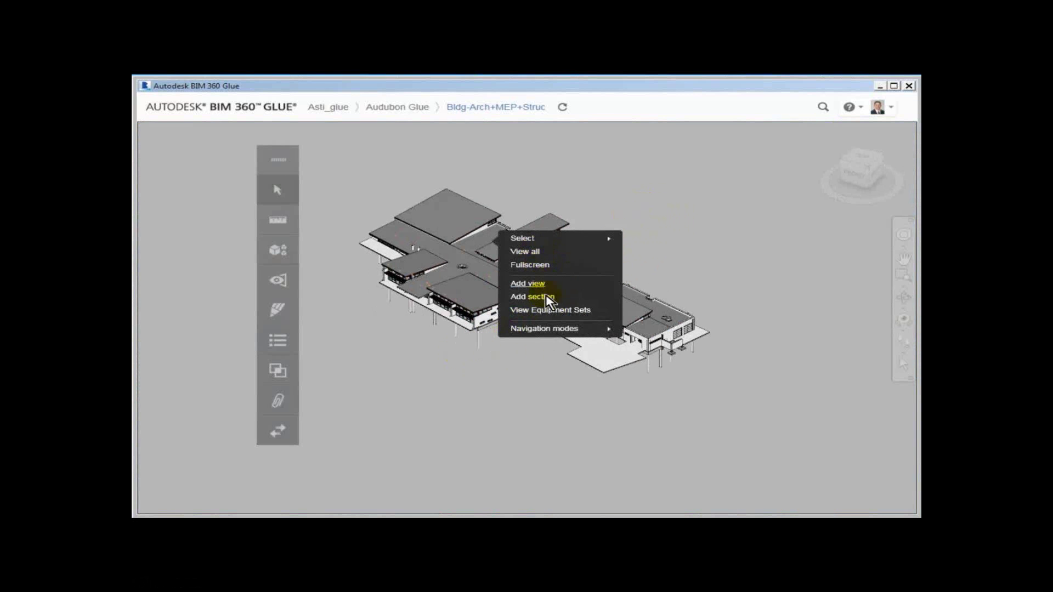
{"action": "left_click", "coordinate": [639, 250]}
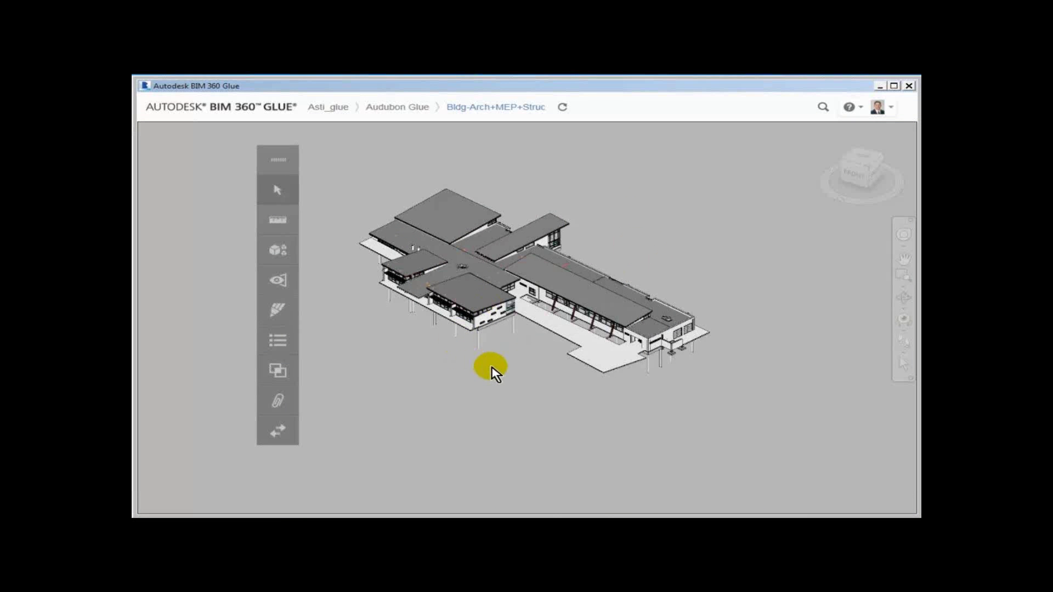
{"action": "left_click_drag", "start_coordinate": [492, 369], "coordinate": [471, 352]}
{"action": "scroll", "coordinate": [470, 285], "scroll_direction": "up", "scroll_amount": 10}
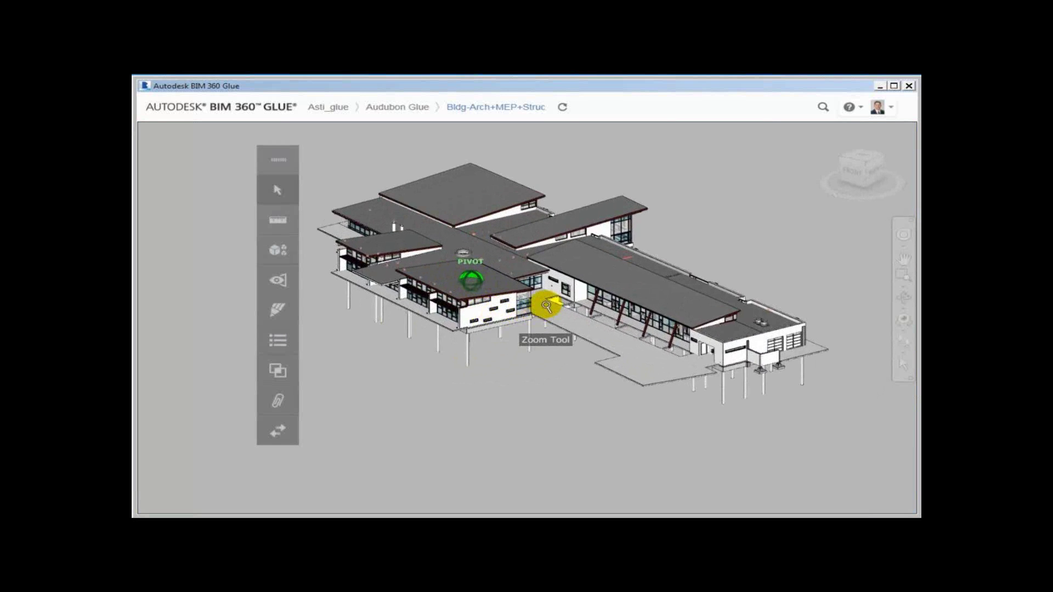
{"action": "scroll", "coordinate": [571, 313], "scroll_direction": "up", "scroll_amount": 10}
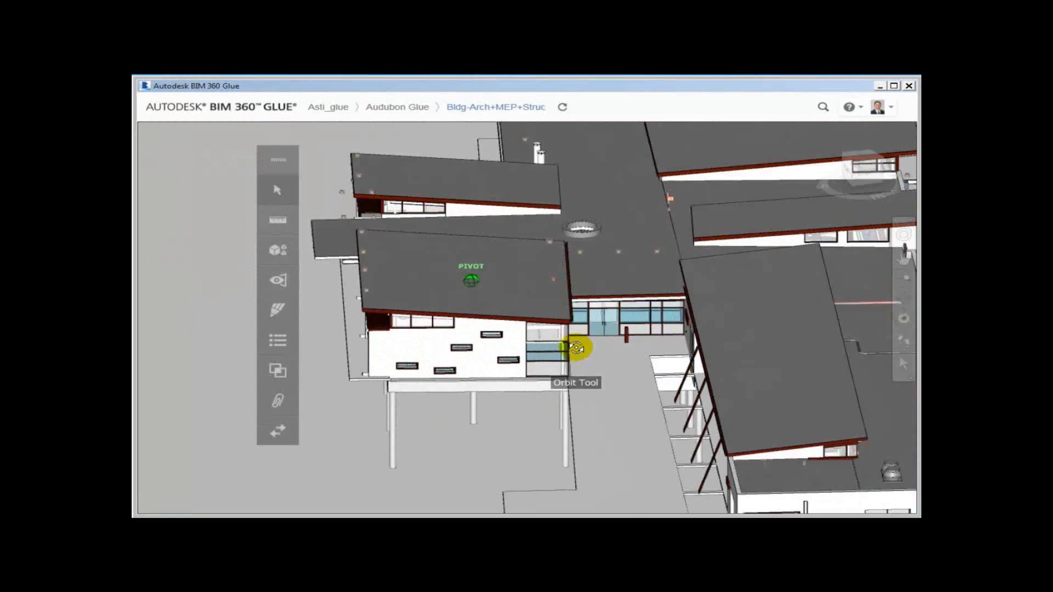
{"action": "scroll", "coordinate": [564, 343], "scroll_direction": "down", "scroll_amount": 5}
{"action": "left_click_drag", "start_coordinate": [574, 346], "coordinate": [652, 337]}
{"action": "scroll", "coordinate": [505, 382], "scroll_direction": "down", "scroll_amount": 10}
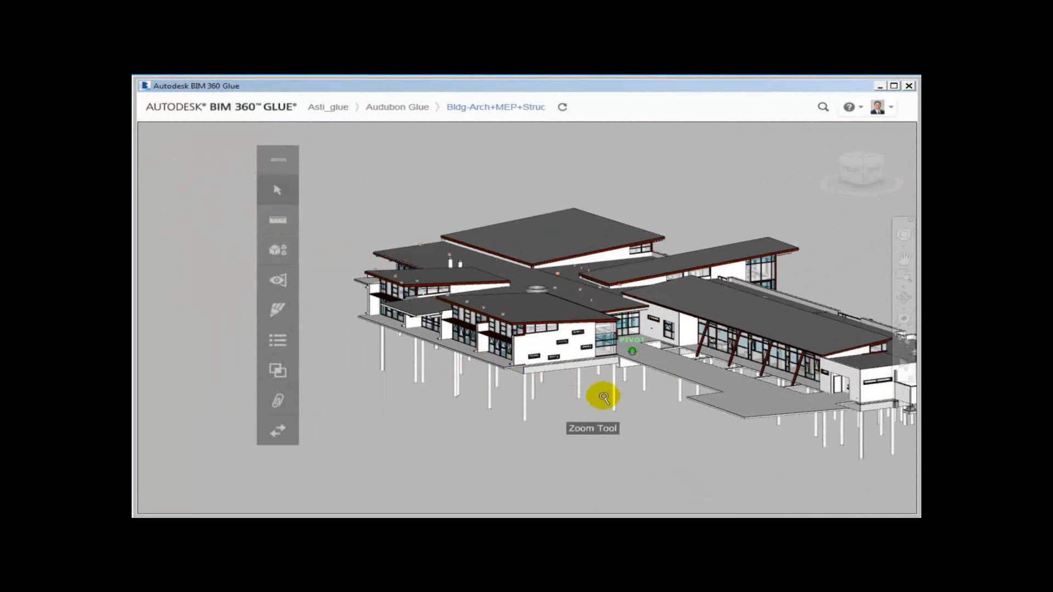
{"action": "scroll", "coordinate": [542, 376], "scroll_direction": "down", "scroll_amount": 5}
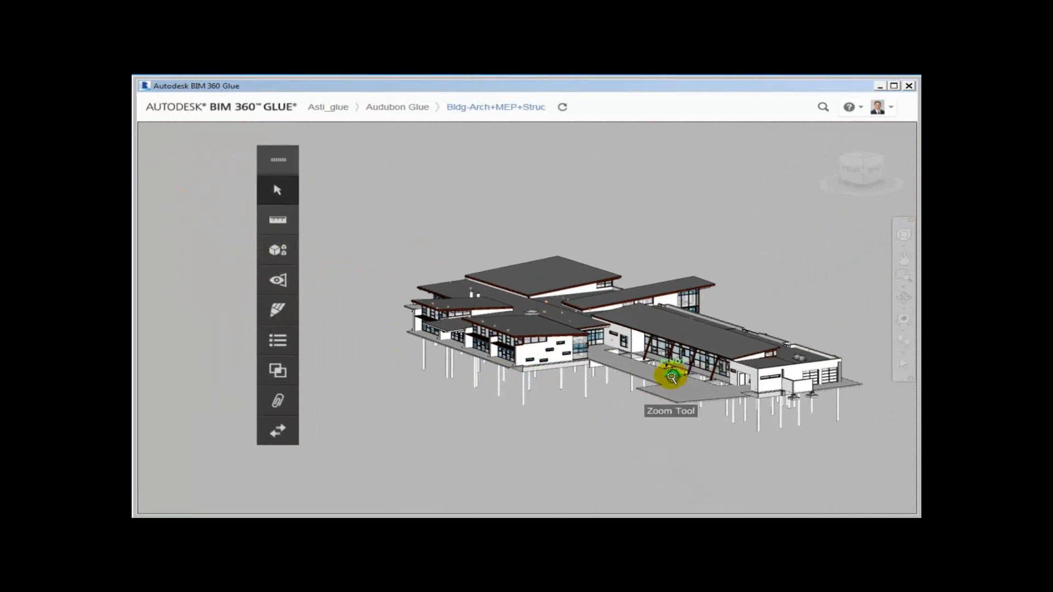
Open the shared view Entry of the merged model, moving the Views window further into the model area
{"action": "left_click", "coordinate": [274, 282]}
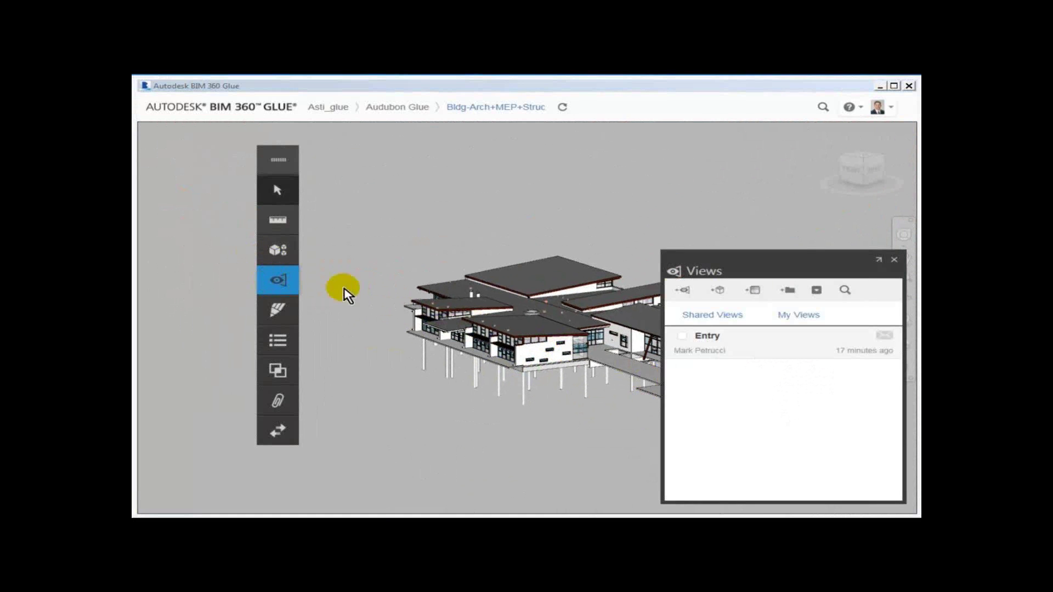
{"action": "left_click_drag", "start_coordinate": [791, 257], "coordinate": [722, 203]}
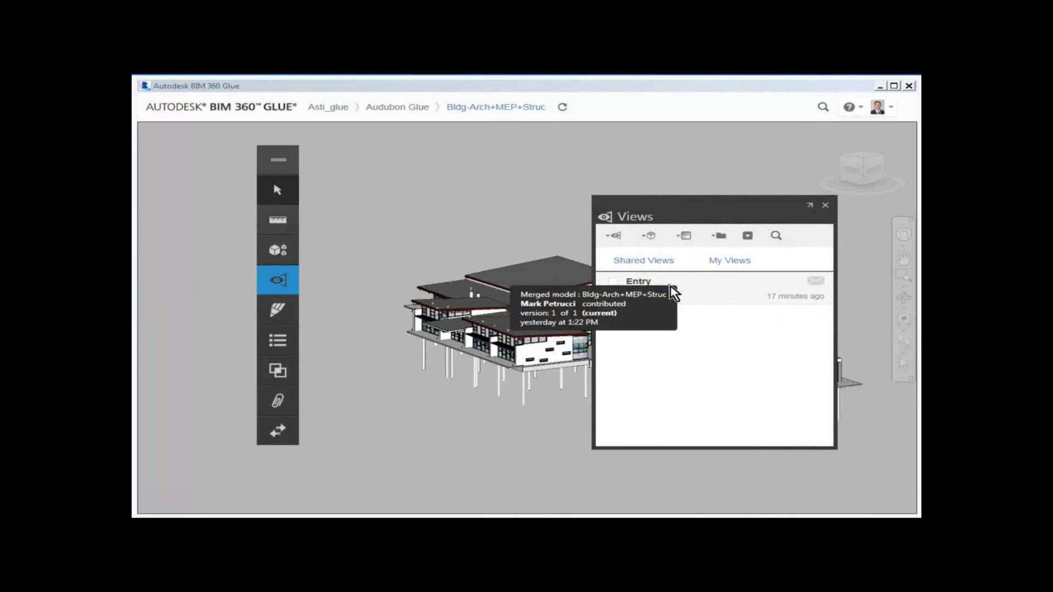
{"action": "left_click", "coordinate": [673, 290]}
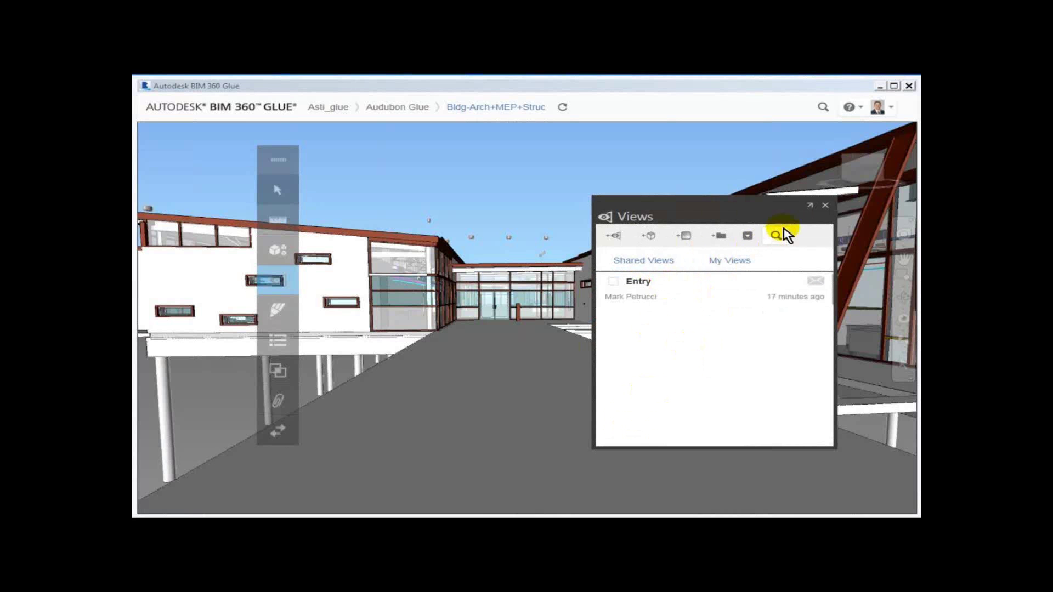
Close the Views window and return to the home view of the whole building
{"action": "left_click", "coordinate": [824, 205]}
{"action": "left_click", "coordinate": [815, 131]}
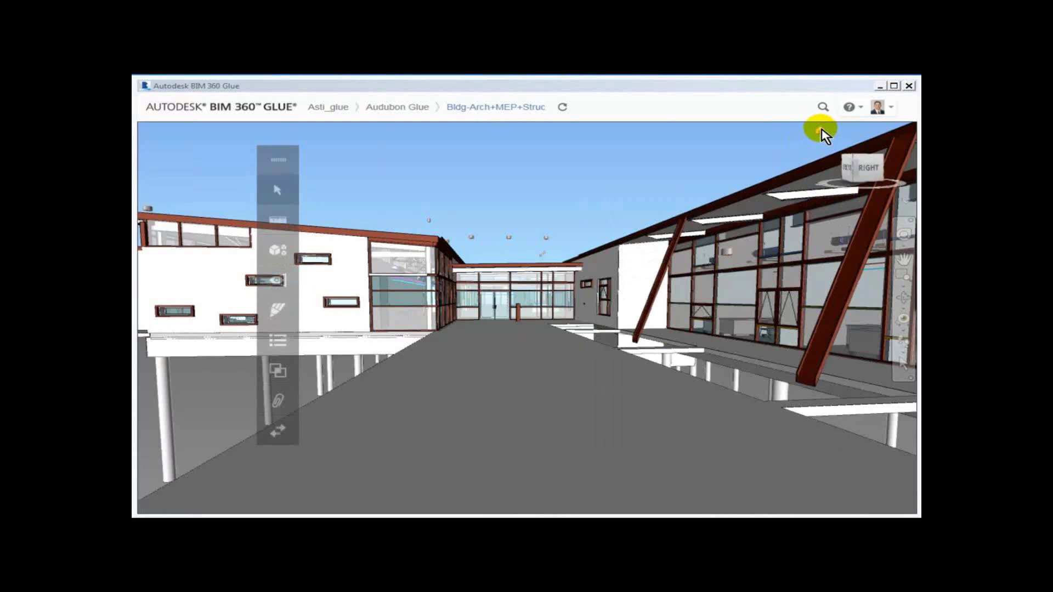
{"action": "left_click", "coordinate": [508, 286]}
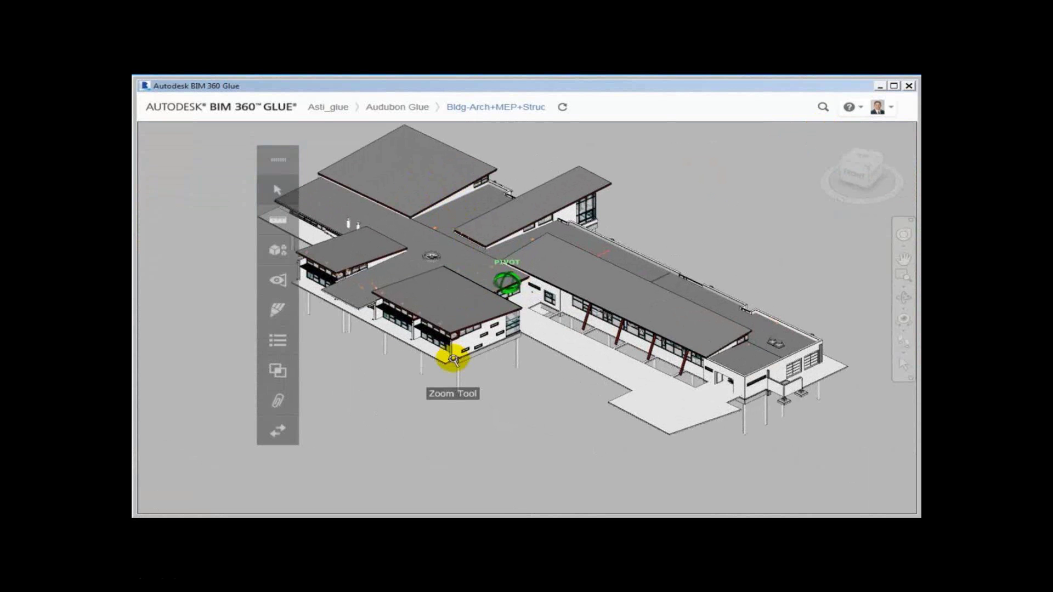
{"action": "left_click", "coordinate": [520, 407]}
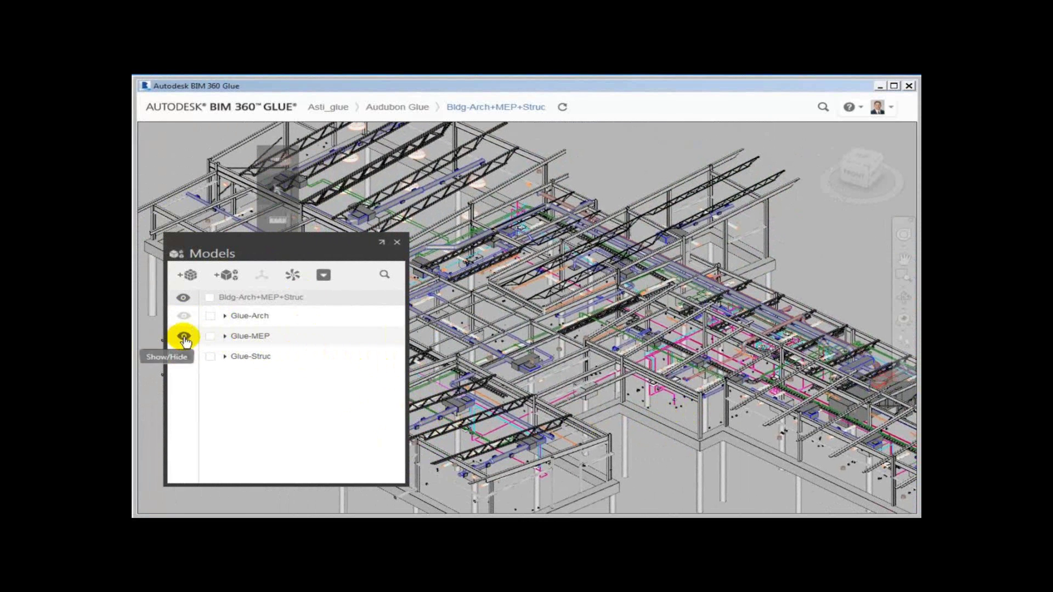
Hide and show again Glue-MEP, and do the same with Glue-Struc, to compare the two disciplines
{"action": "left_click", "coordinate": [184, 337]}
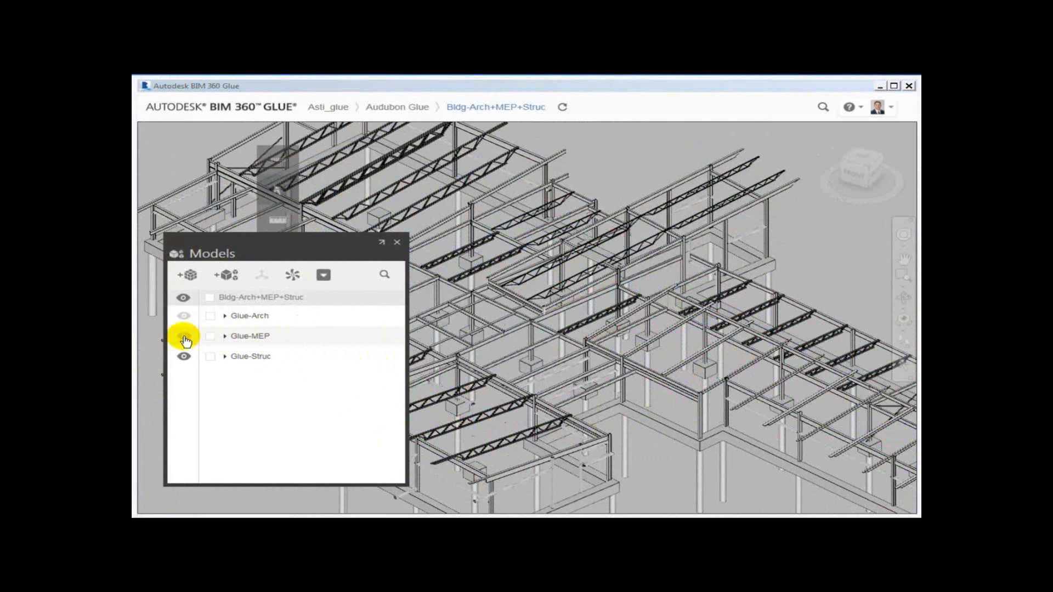
{"action": "left_click", "coordinate": [184, 337]}
{"action": "left_click", "coordinate": [185, 357]}
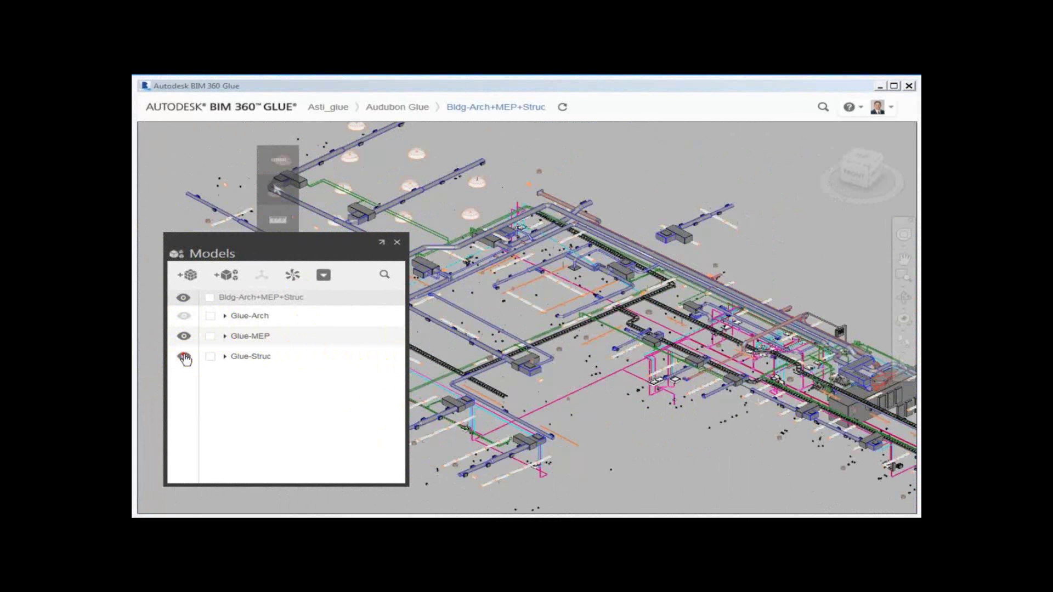
{"action": "left_click", "coordinate": [185, 357]}
Select a concrete rectangular beam of the structural model and bring the whole building into view
{"action": "left_click", "coordinate": [626, 396]}
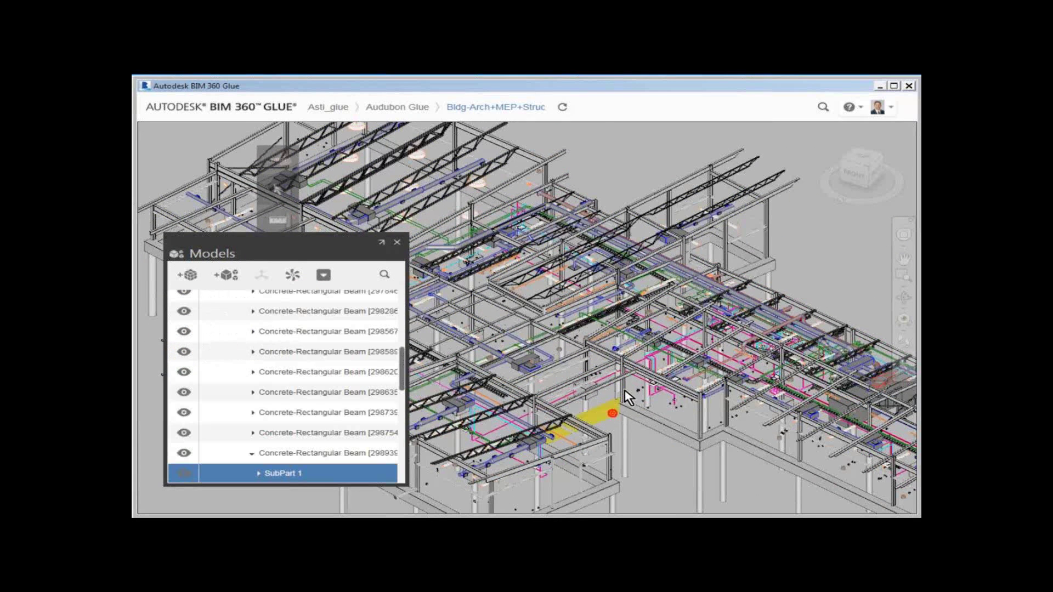
{"action": "scroll", "coordinate": [625, 390], "scroll_direction": "down", "scroll_amount": 5}
{"action": "middle_click_drag", "start_coordinate": [642, 469], "coordinate": [654, 367]}
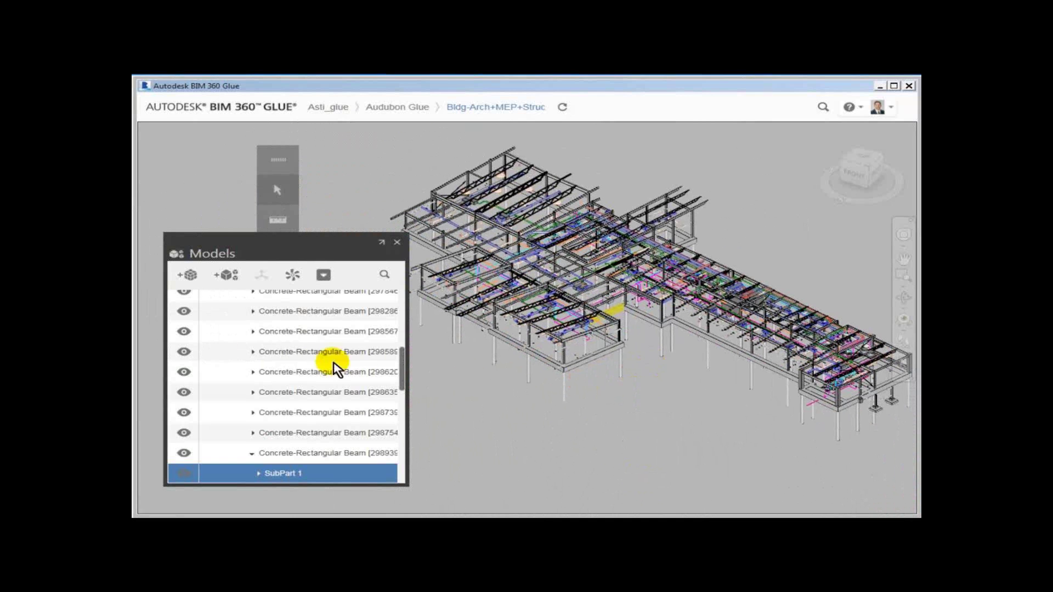
Hide Glue-MEP and collapse the Glue-Struc branch in the model tree
{"action": "left_click_drag", "start_coordinate": [400, 366], "coordinate": [412, 317]}
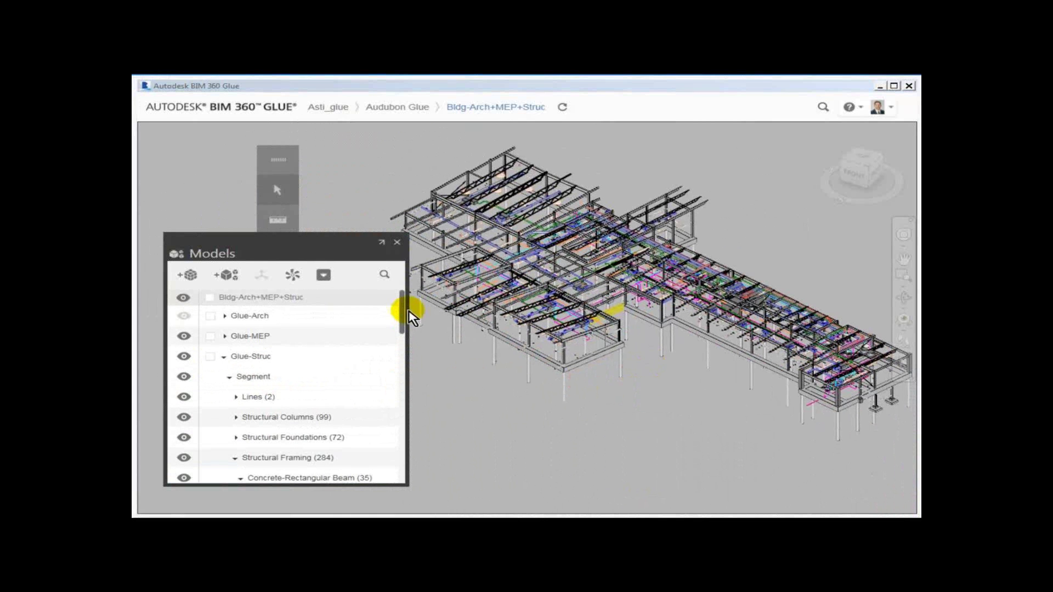
{"action": "left_click", "coordinate": [184, 335]}
{"action": "left_click", "coordinate": [224, 356]}
{"action": "left_click", "coordinate": [223, 356]}
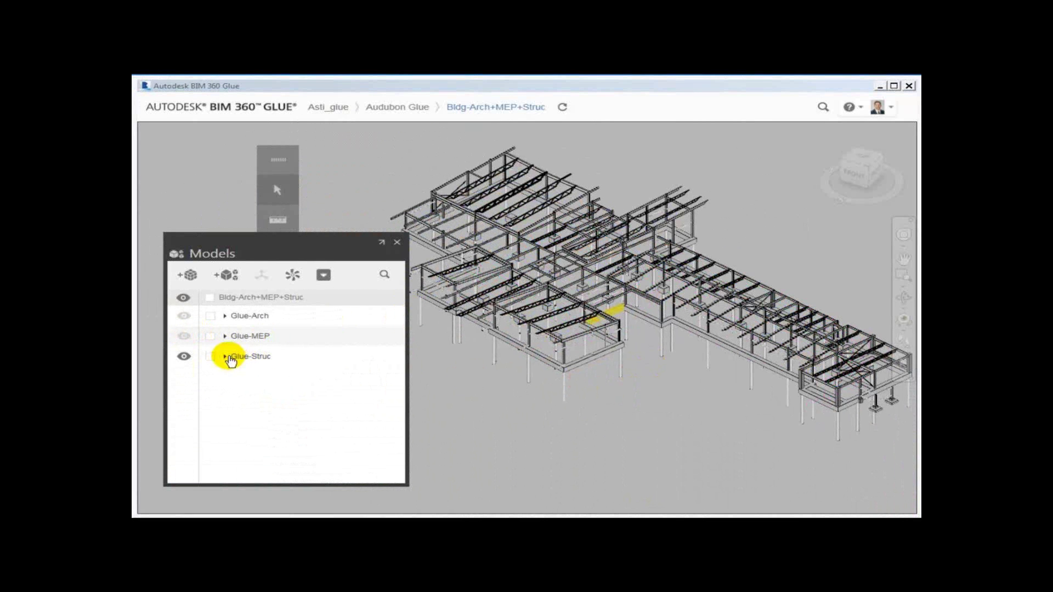
Expand the segment of Glue-Struc in the model tree and toggle the visibility of its Structural Foundations category
{"action": "left_click", "coordinate": [228, 378]}
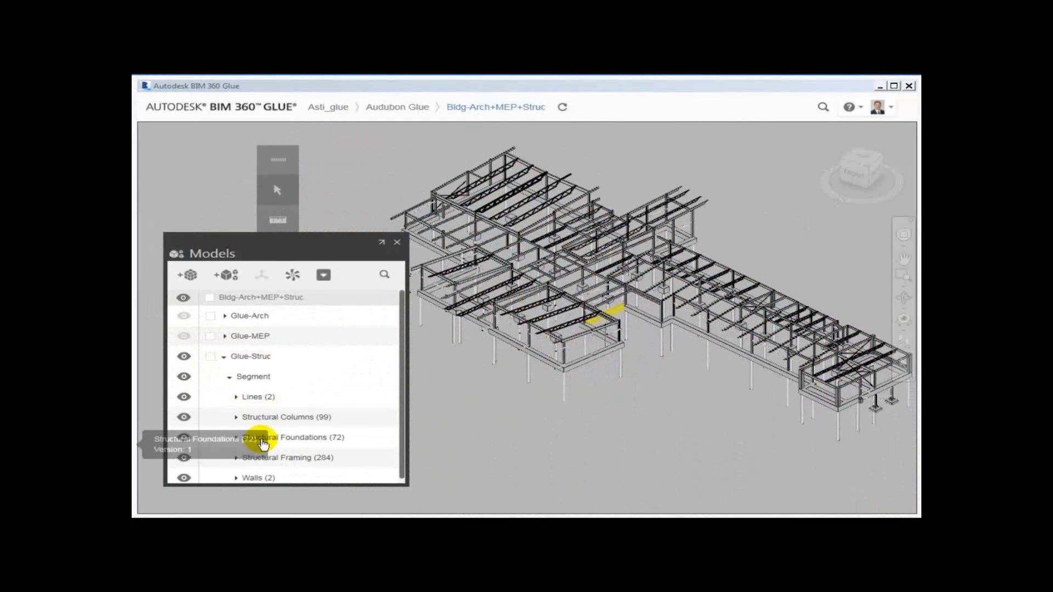
{"action": "left_click", "coordinate": [184, 438]}
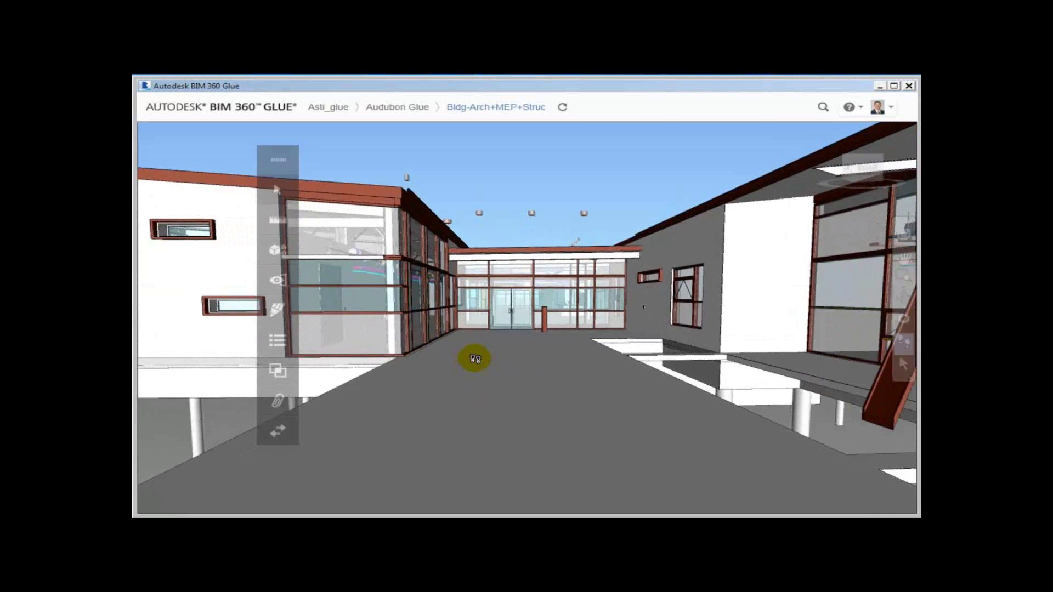
Select the middle recessed can light above the entrance courtyard and open its properties
{"action": "left_click", "coordinate": [289, 201]}
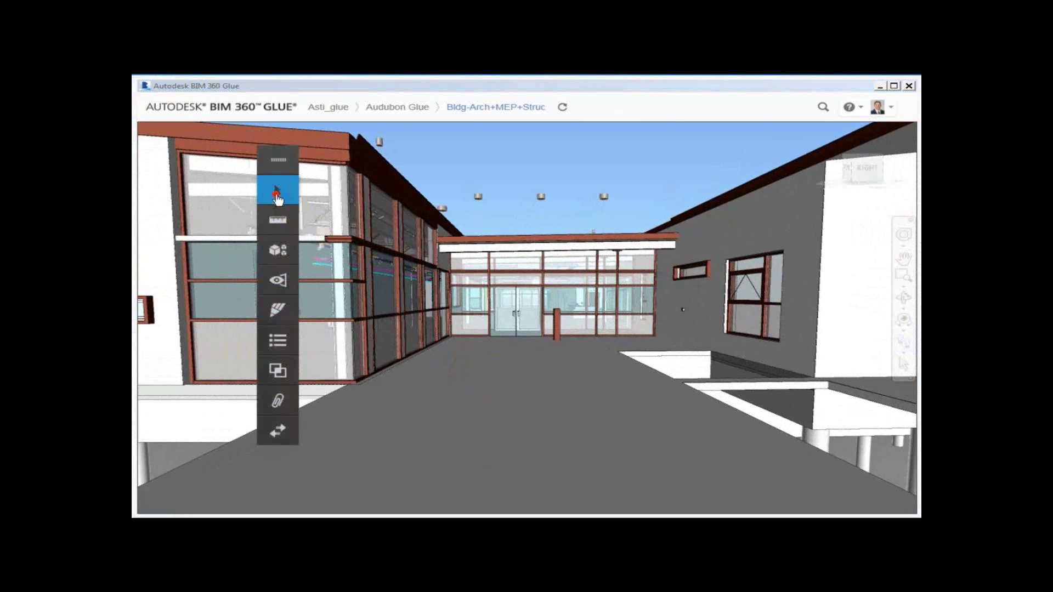
{"action": "left_click", "coordinate": [540, 199]}
{"action": "right_click", "coordinate": [541, 202]}
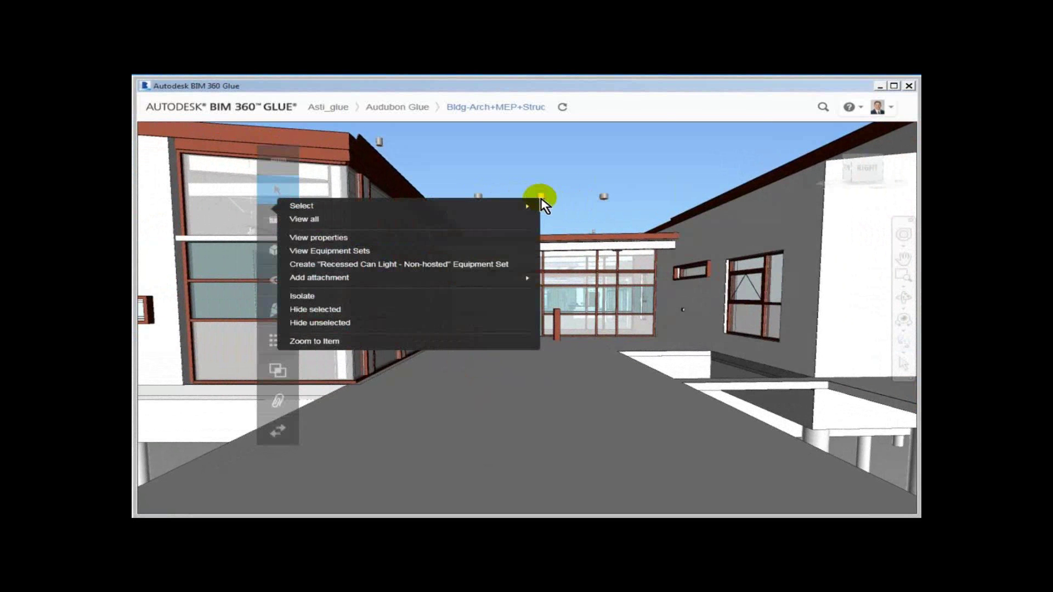
{"action": "left_click", "coordinate": [337, 239]}
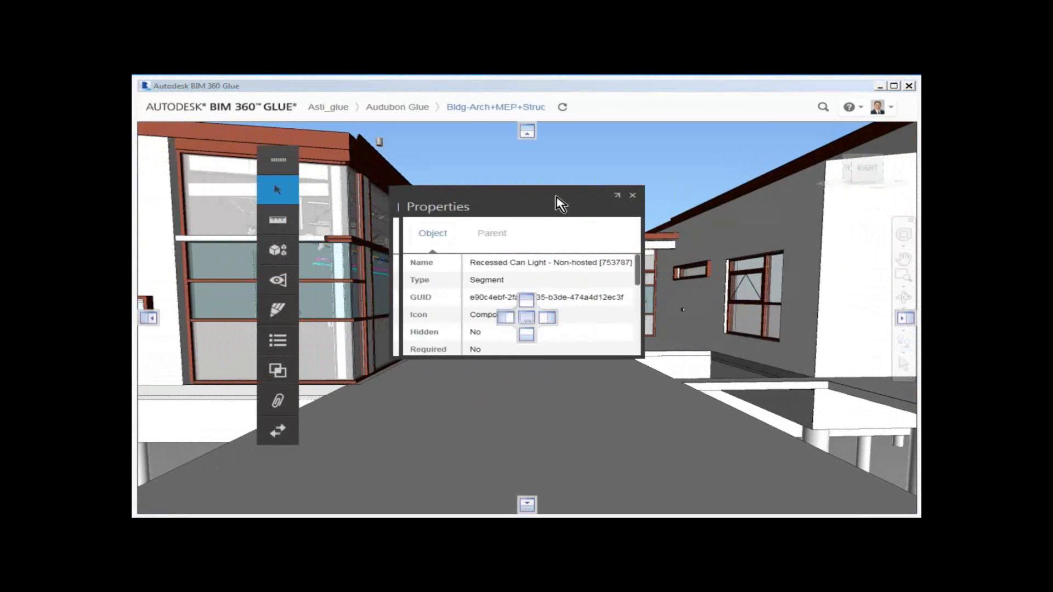
Move and enlarge the Properties window to read all of the light's attributes, then close it
{"action": "left_click_drag", "start_coordinate": [559, 204], "coordinate": [747, 153]}
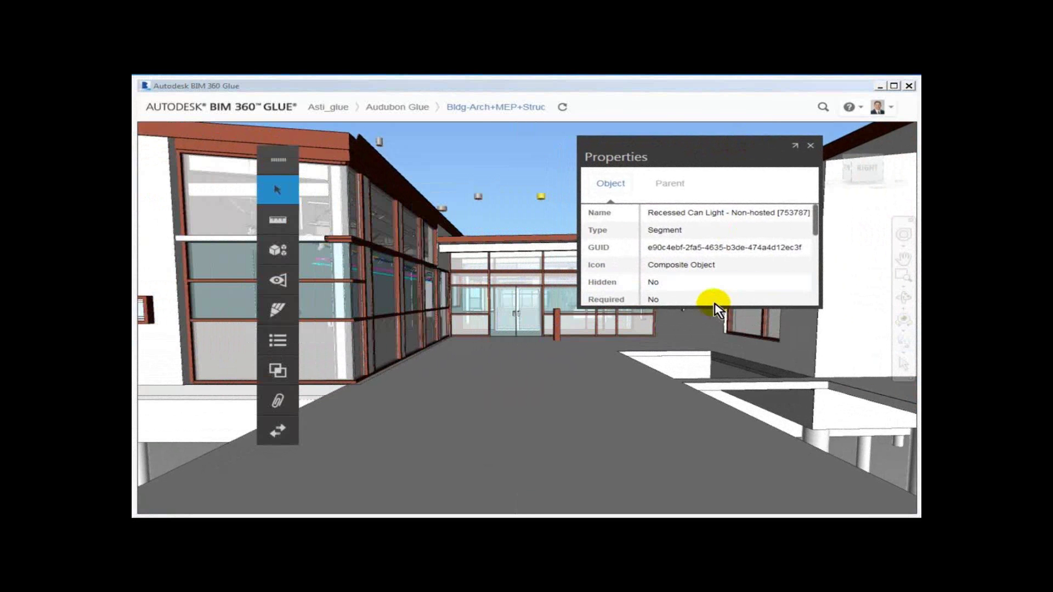
{"action": "left_click_drag", "start_coordinate": [712, 309], "coordinate": [712, 488]}
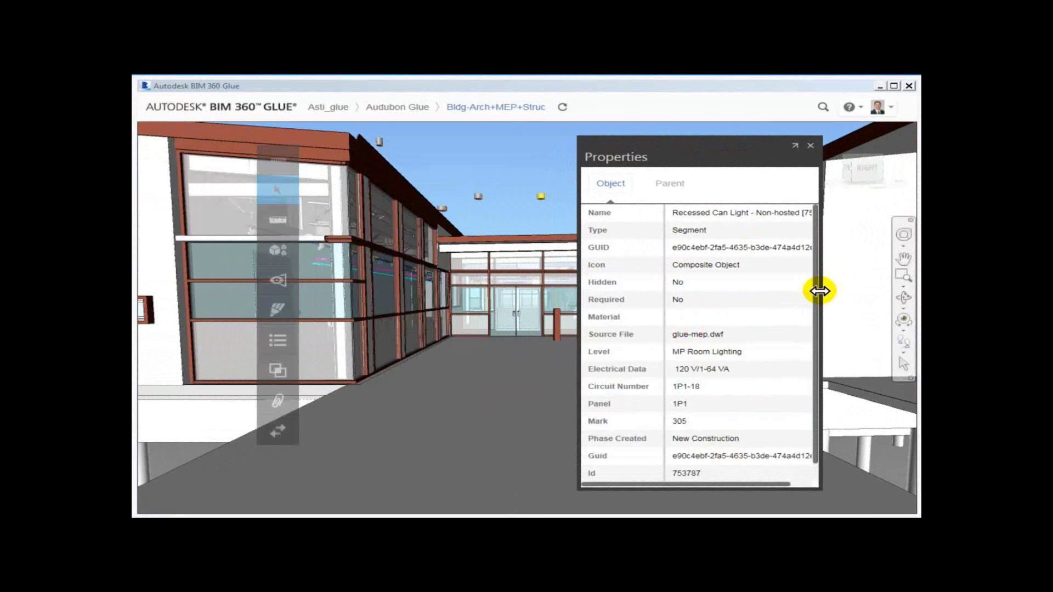
{"action": "left_click_drag", "start_coordinate": [819, 291], "coordinate": [884, 296]}
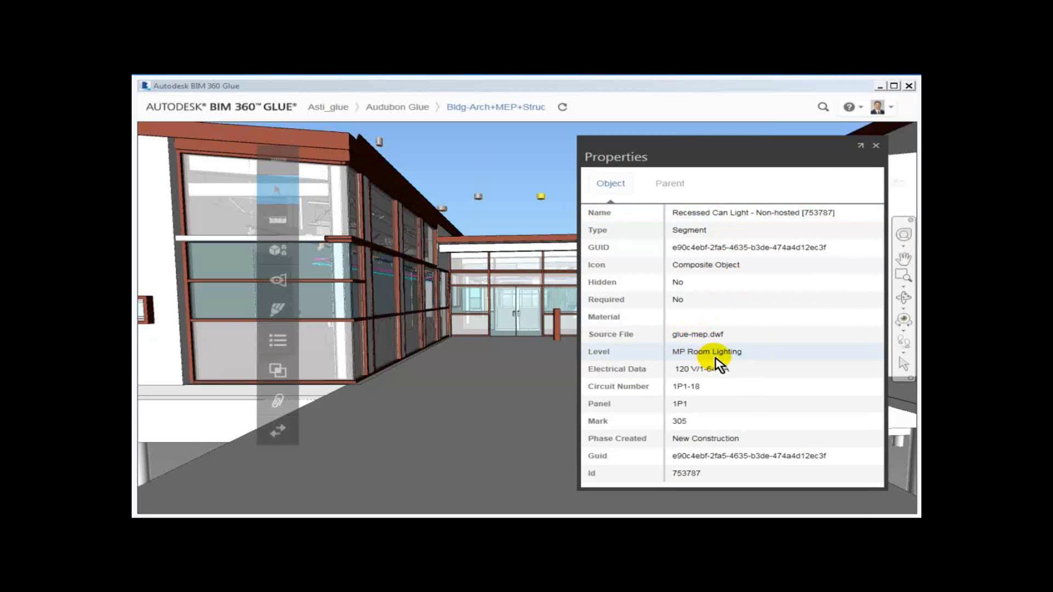
{"action": "left_click", "coordinate": [876, 146]}
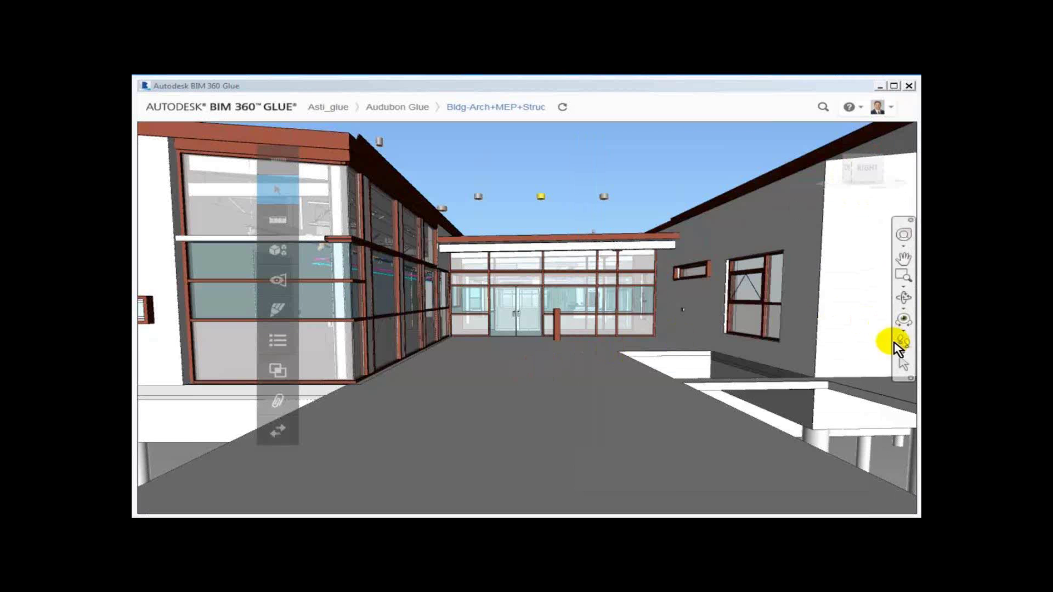
Walk with the SteeringWheel from the courtyard through the glazed entrance to the classroom with the desks
{"action": "left_click", "coordinate": [904, 236]}
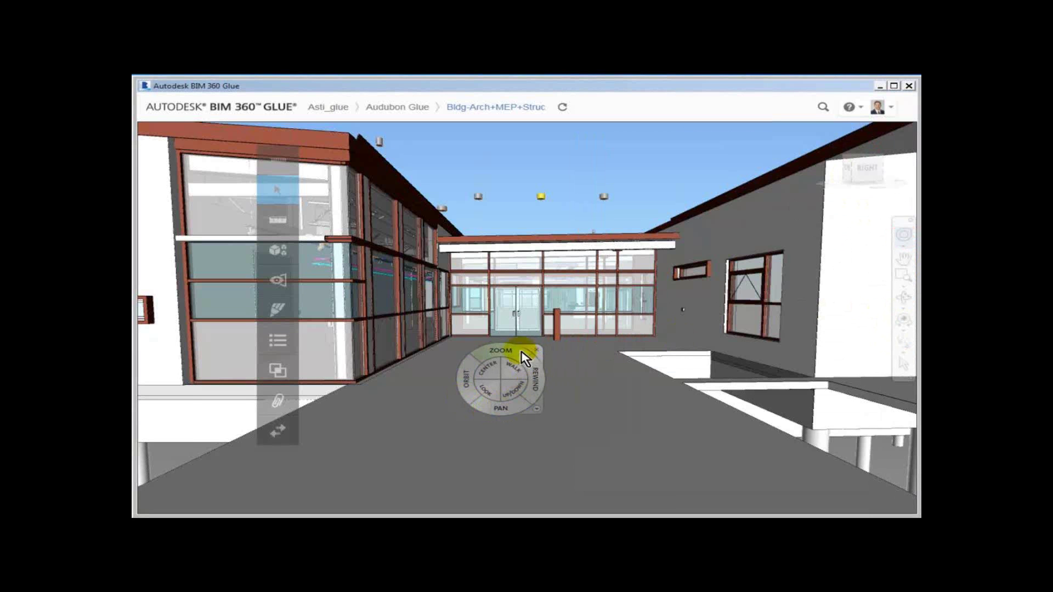
{"action": "left_click_drag", "start_coordinate": [512, 371], "coordinate": [493, 433]}
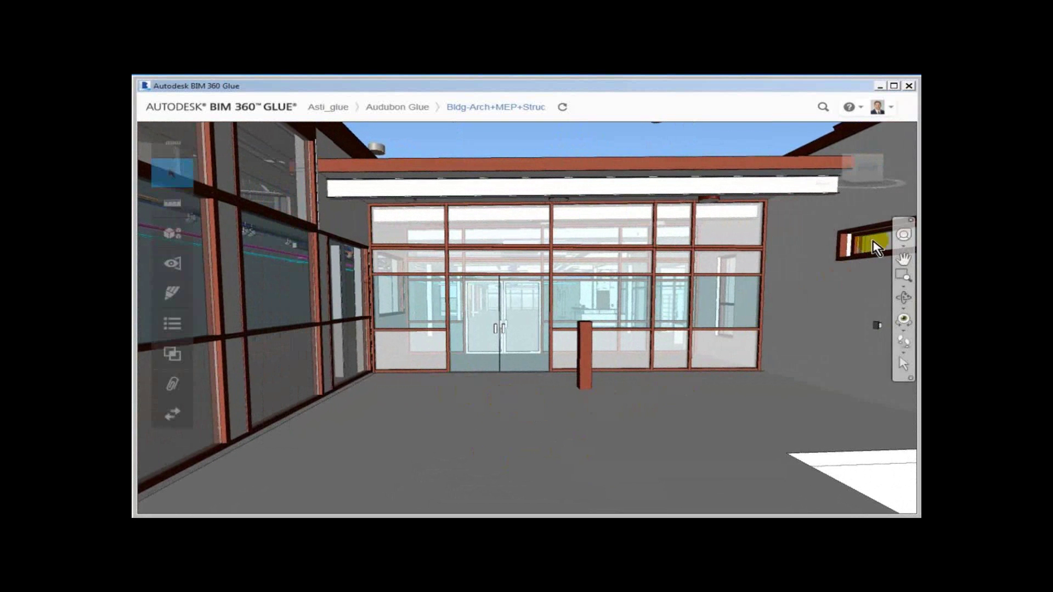
{"action": "left_click", "coordinate": [903, 236]}
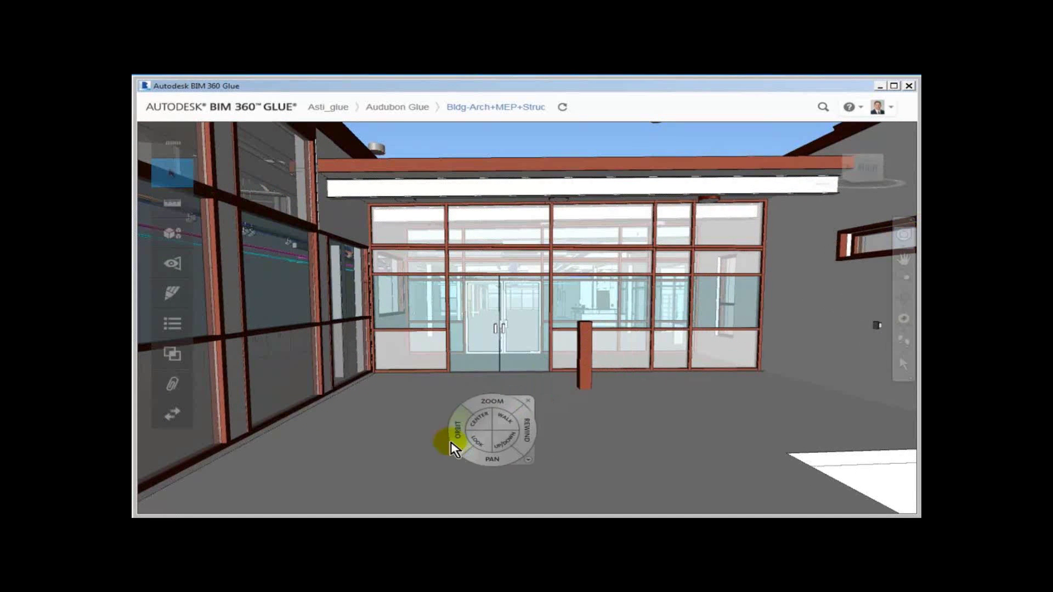
{"action": "mouse_move", "coordinate": [504, 425]}
{"action": "left_mouse_down"}
{"action": "mouse_move", "coordinate": [524, 432]}
{"action": "mouse_move", "coordinate": [509, 397]}
{"action": "mouse_move", "coordinate": [472, 378]}
{"action": "mouse_move", "coordinate": [625, 383]}
{"action": "mouse_move", "coordinate": [460, 378]}
{"action": "mouse_move", "coordinate": [543, 369]}
{"action": "mouse_move", "coordinate": [551, 381]}
{"action": "mouse_move", "coordinate": [527, 393]}
{"action": "mouse_move", "coordinate": [775, 404]}
{"action": "mouse_move", "coordinate": [141, 416]}
{"action": "mouse_move", "coordinate": [139, 446]}
{"action": "mouse_move", "coordinate": [904, 395]}
{"action": "mouse_move", "coordinate": [816, 364]}
{"action": "mouse_move", "coordinate": [826, 314]}
{"action": "mouse_move", "coordinate": [475, 374]}
{"action": "mouse_move", "coordinate": [318, 371]}
{"action": "mouse_move", "coordinate": [140, 395]}
{"action": "mouse_move", "coordinate": [472, 435]}
{"action": "mouse_move", "coordinate": [561, 420]}
{"action": "mouse_move", "coordinate": [530, 420]}
{"action": "mouse_move", "coordinate": [521, 369]}
{"action": "mouse_move", "coordinate": [334, 381]}
{"action": "mouse_move", "coordinate": [314, 371]}
{"action": "mouse_move", "coordinate": [672, 400]}
{"action": "mouse_move", "coordinate": [634, 355]}
{"action": "mouse_move", "coordinate": [475, 371]}
{"action": "mouse_move", "coordinate": [388, 404]}
{"action": "mouse_move", "coordinate": [395, 394]}
{"action": "mouse_move", "coordinate": [571, 392]}
{"action": "mouse_move", "coordinate": [660, 400]}
{"action": "mouse_move", "coordinate": [675, 413]}
{"action": "mouse_move", "coordinate": [376, 433]}
{"action": "mouse_move", "coordinate": [399, 428]}
{"action": "left_mouse_up"}
Save the current classroom viewpoint as a view named Classroom with access for the Audubon Glue project
{"action": "left_click", "coordinate": [172, 264]}
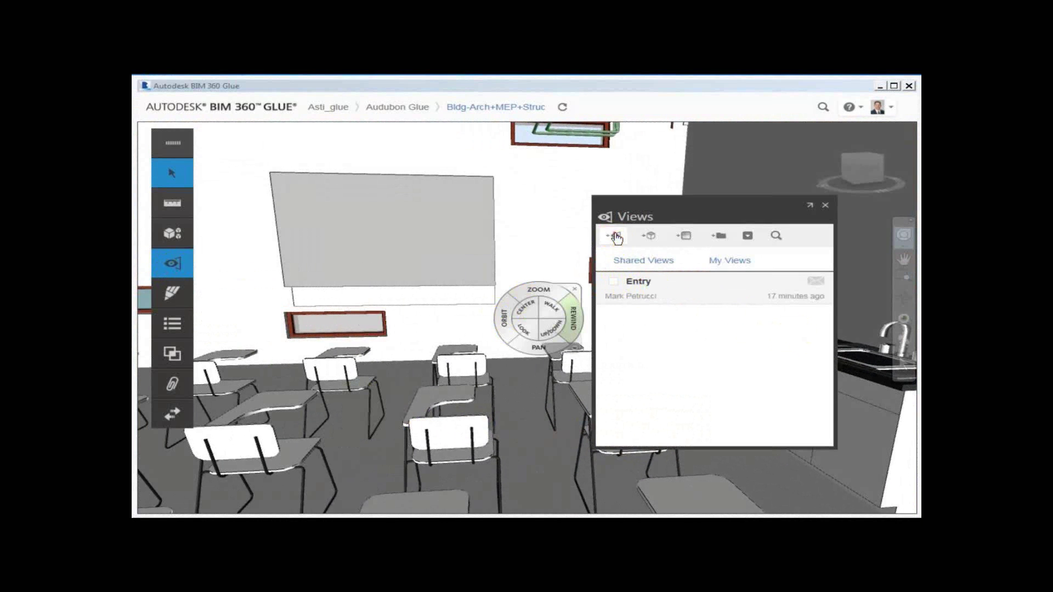
{"action": "left_click", "coordinate": [614, 236]}
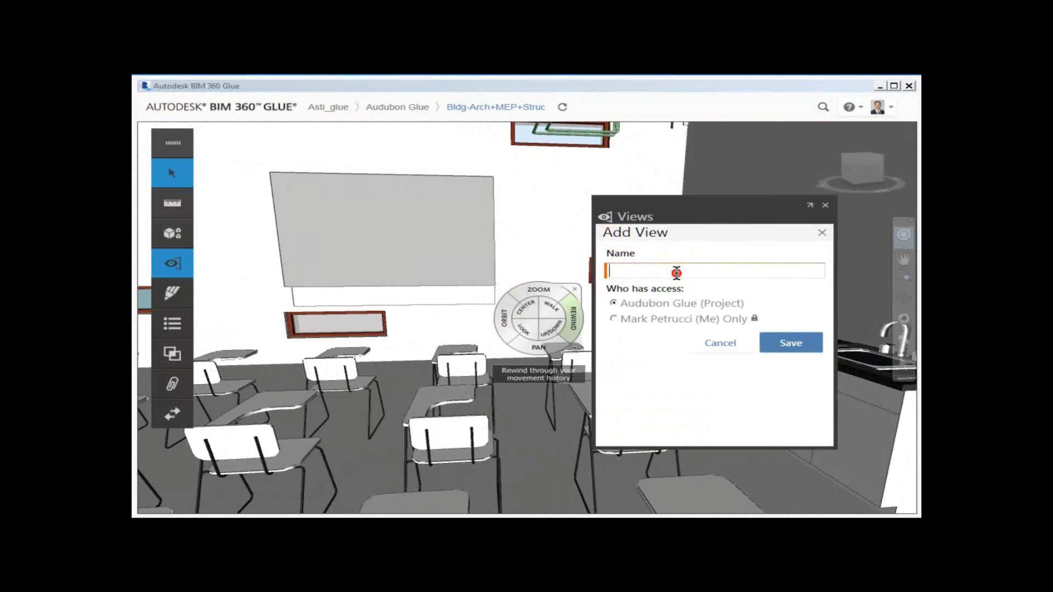
{"action": "type", "text": "Classroom"}
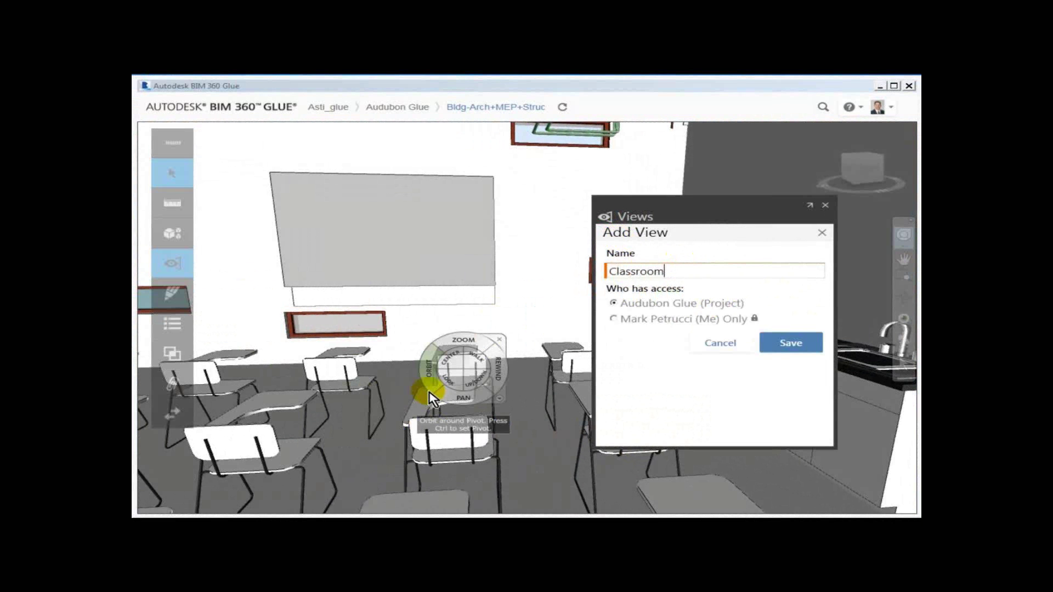
{"action": "left_click", "coordinate": [783, 347]}
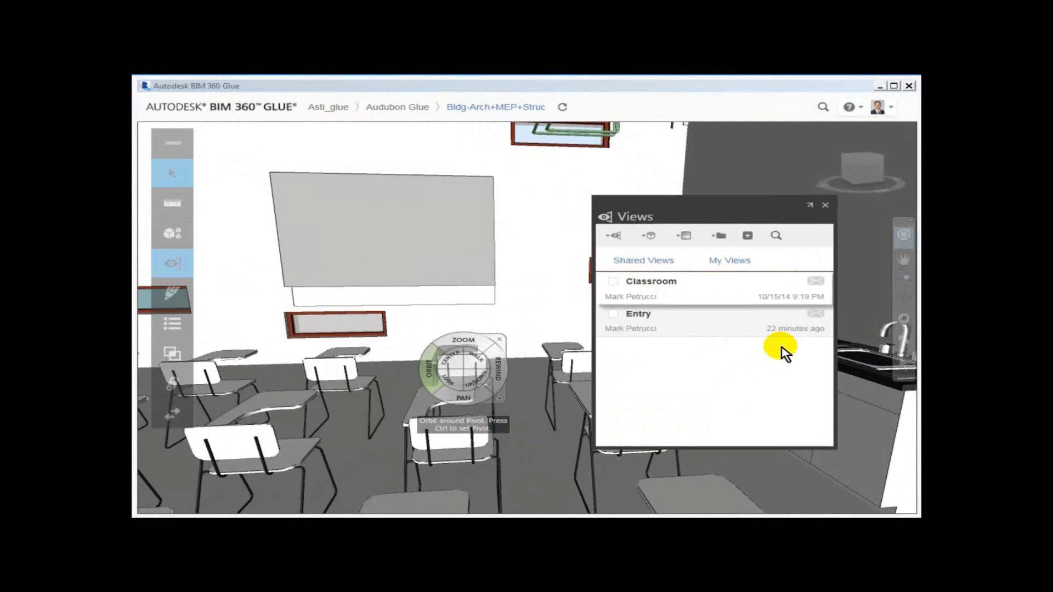
Recall the saved Entry view, return to the Classroom view, and close the Views window
{"action": "left_click", "coordinate": [658, 317]}
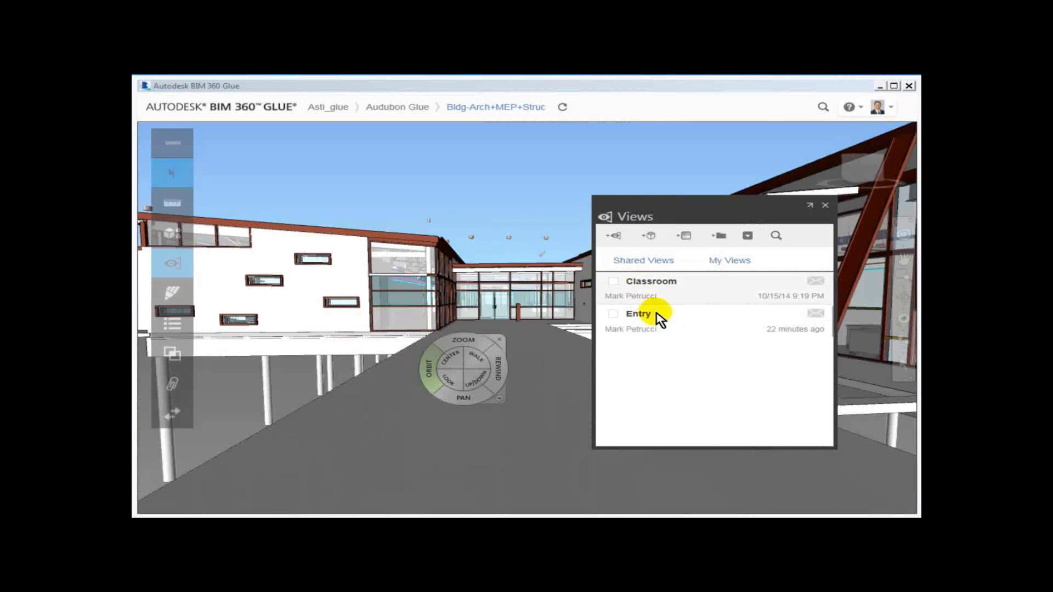
{"action": "left_click", "coordinate": [662, 292]}
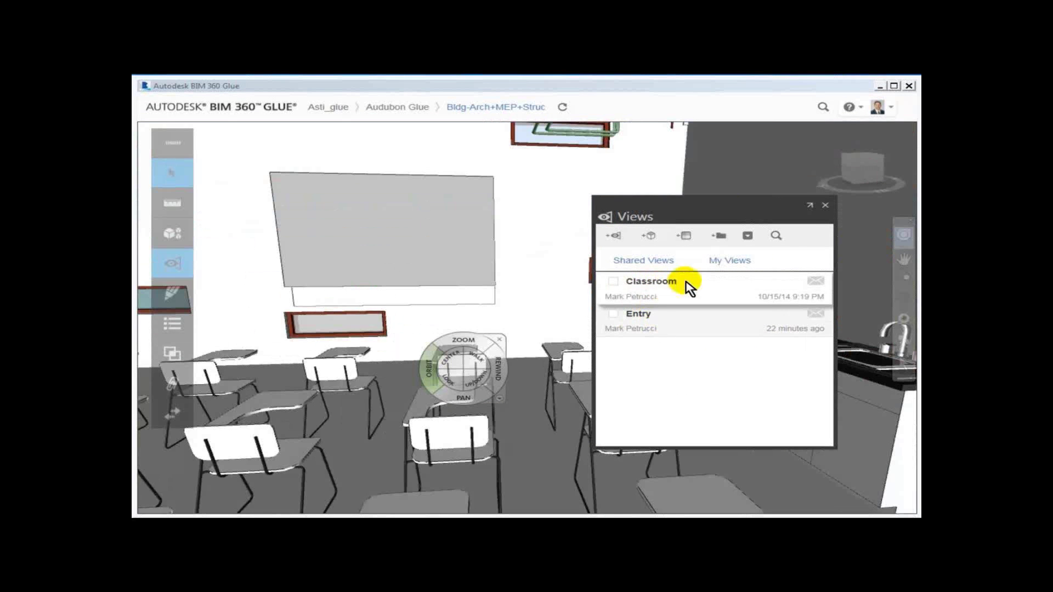
{"action": "left_click", "coordinate": [826, 206]}
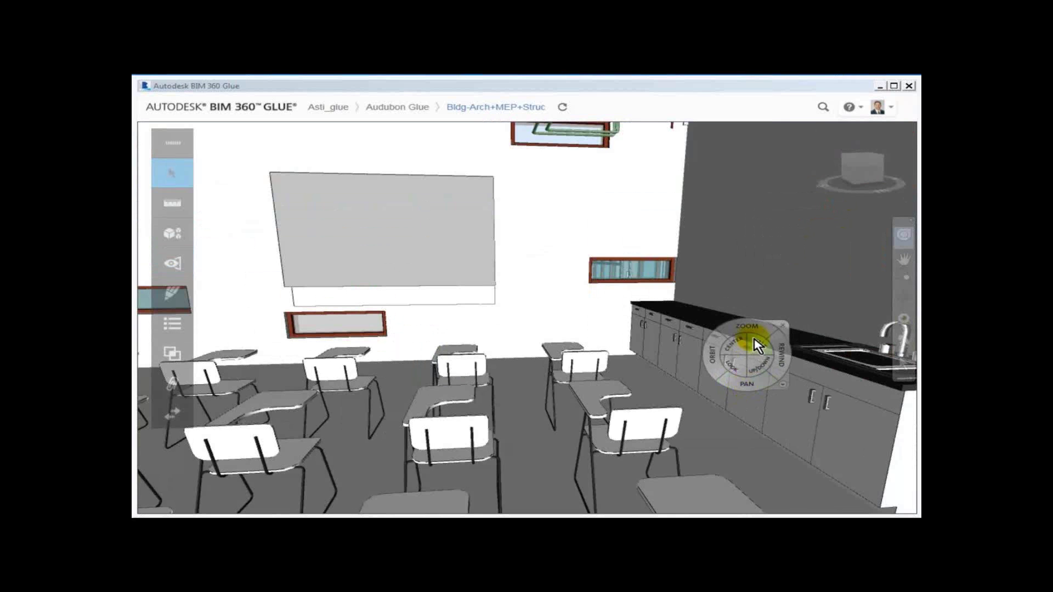
Walk from the classroom to the counter facing the glazed room with shelves and save a project view named Books
{"action": "mouse_move", "coordinate": [761, 349]}
{"action": "left_mouse_down"}
{"action": "mouse_move", "coordinate": [526, 434]}
{"action": "mouse_move", "coordinate": [616, 400]}
{"action": "mouse_move", "coordinate": [658, 364]}
{"action": "mouse_move", "coordinate": [712, 371]}
{"action": "mouse_move", "coordinate": [404, 362]}
{"action": "mouse_move", "coordinate": [397, 403]}
{"action": "left_mouse_up"}
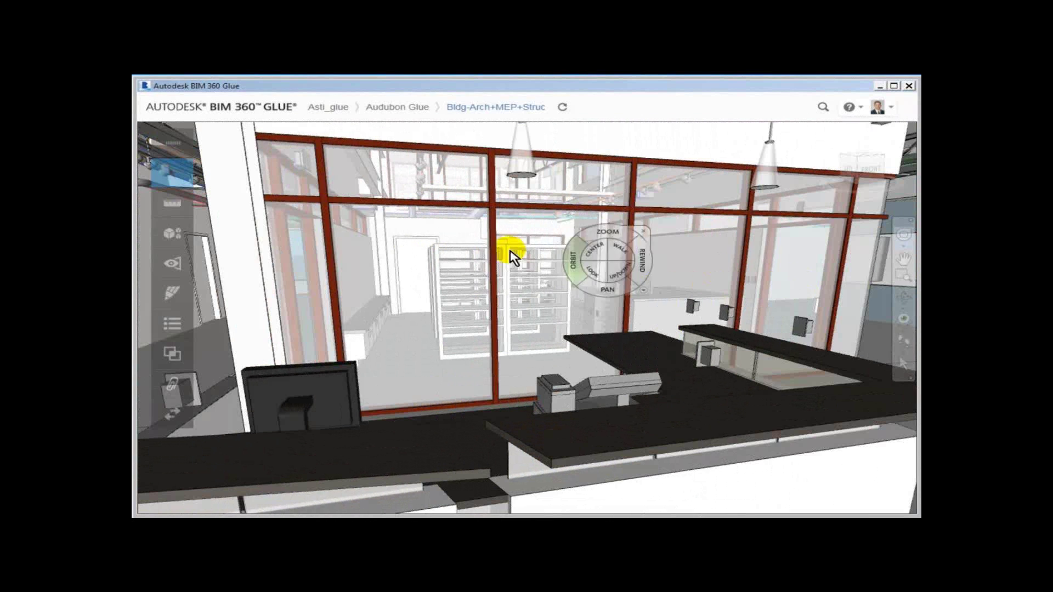
{"action": "left_click", "coordinate": [170, 265]}
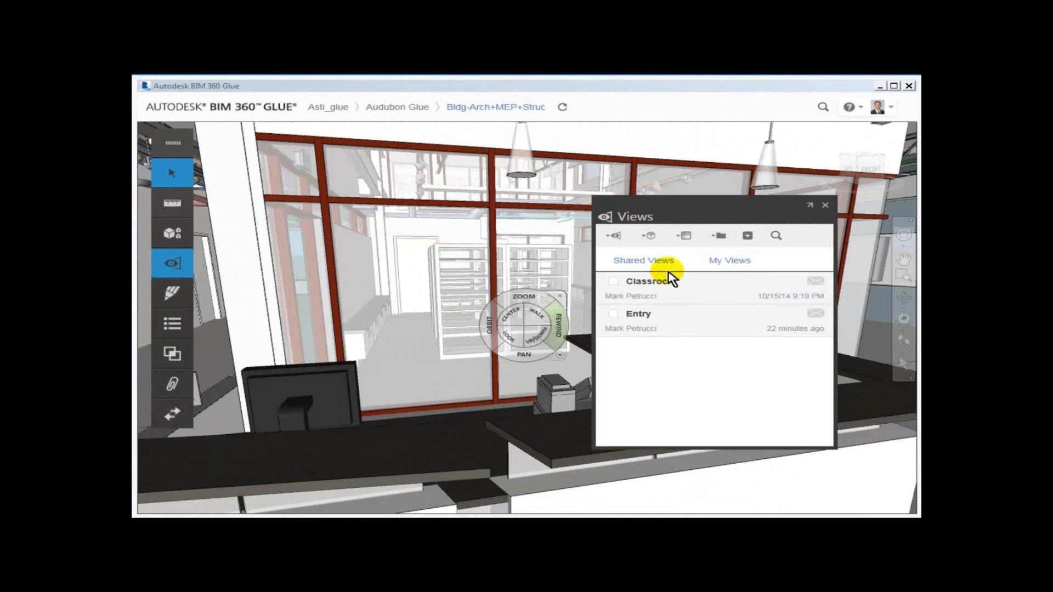
{"action": "left_click", "coordinate": [615, 237]}
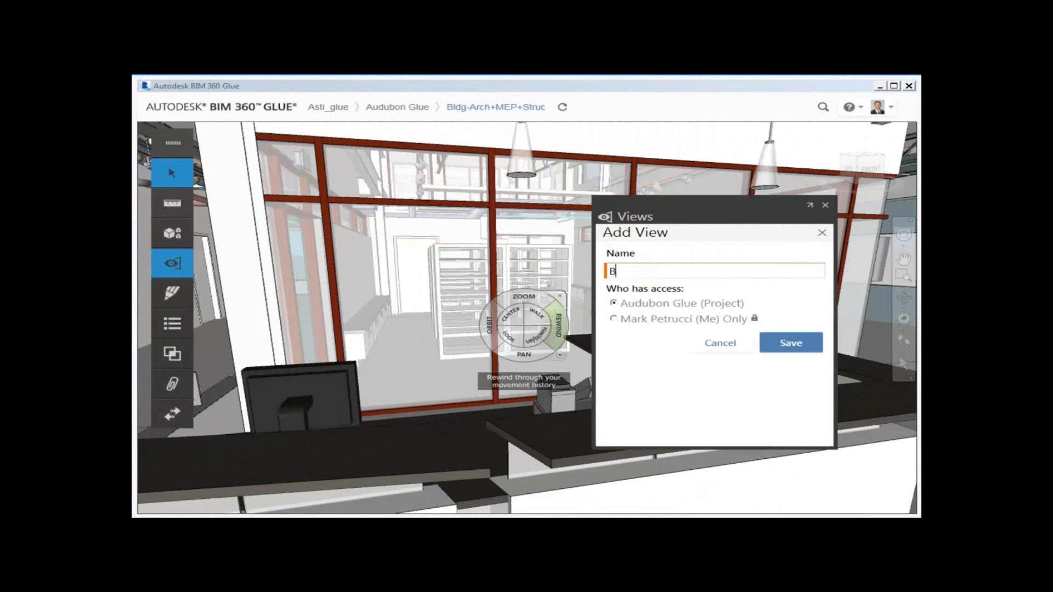
{"action": "type", "text": "Books"}
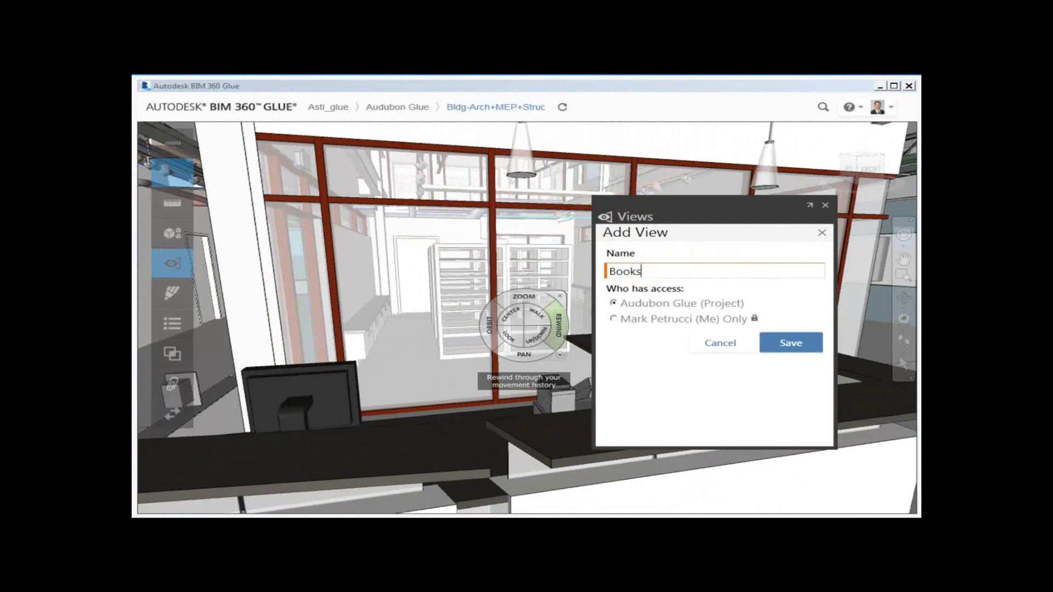
{"action": "key", "text": "Return"}
{"action": "left_click", "coordinate": [699, 279]}
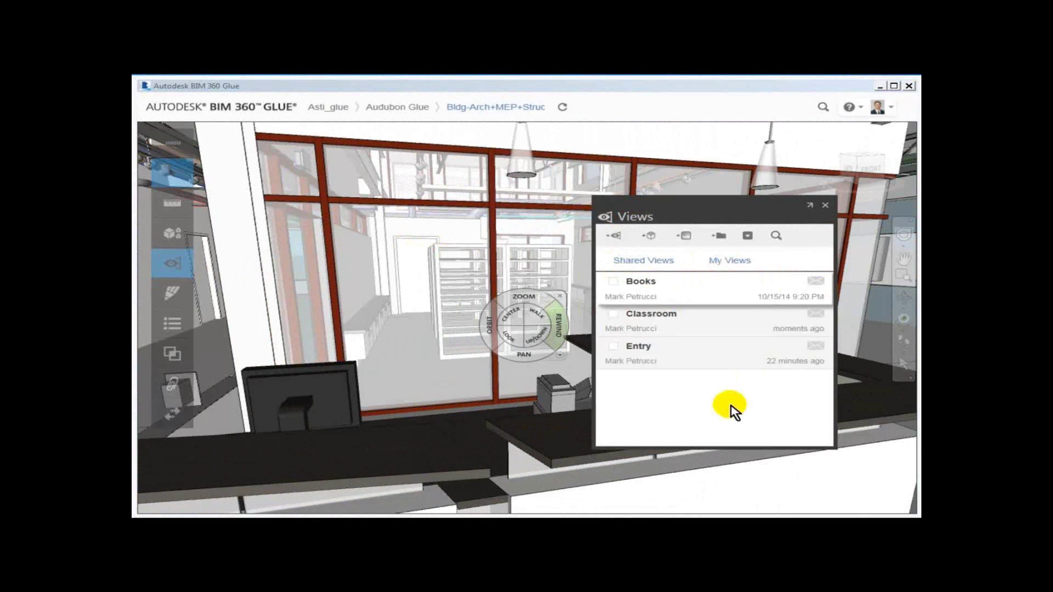
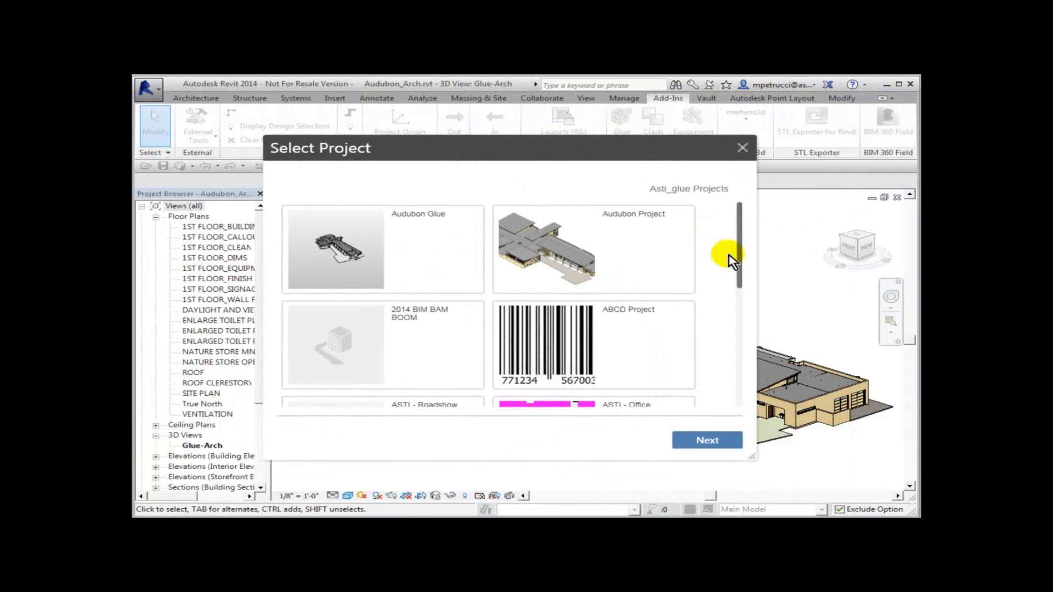
In Revit, choose the Audubon Glue project for gluing and pick the Glue-Arch 3D view as the model
{"action": "left_click", "coordinate": [349, 253]}
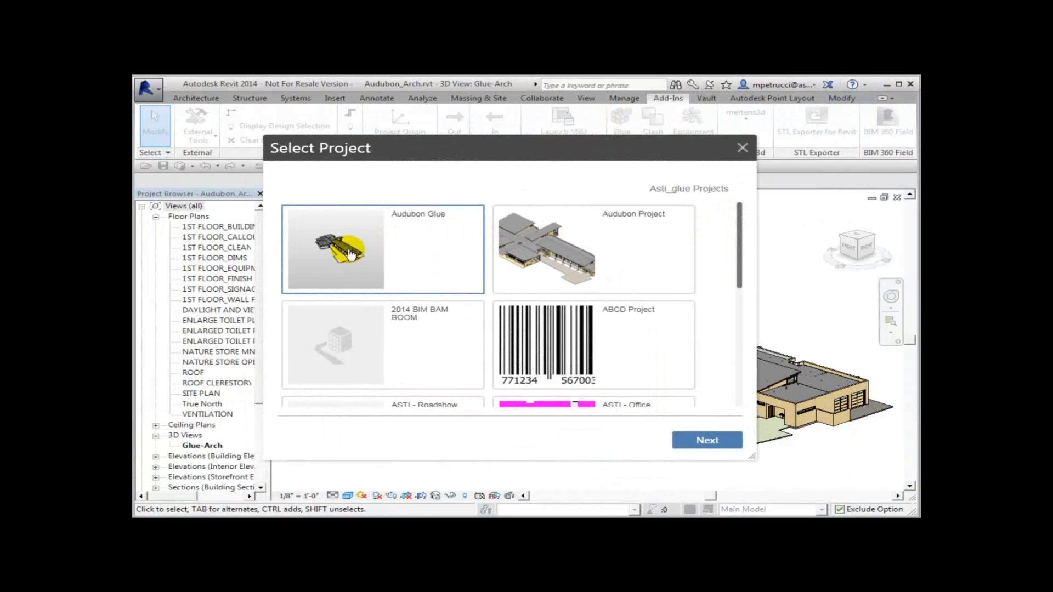
{"action": "left_click", "coordinate": [697, 438]}
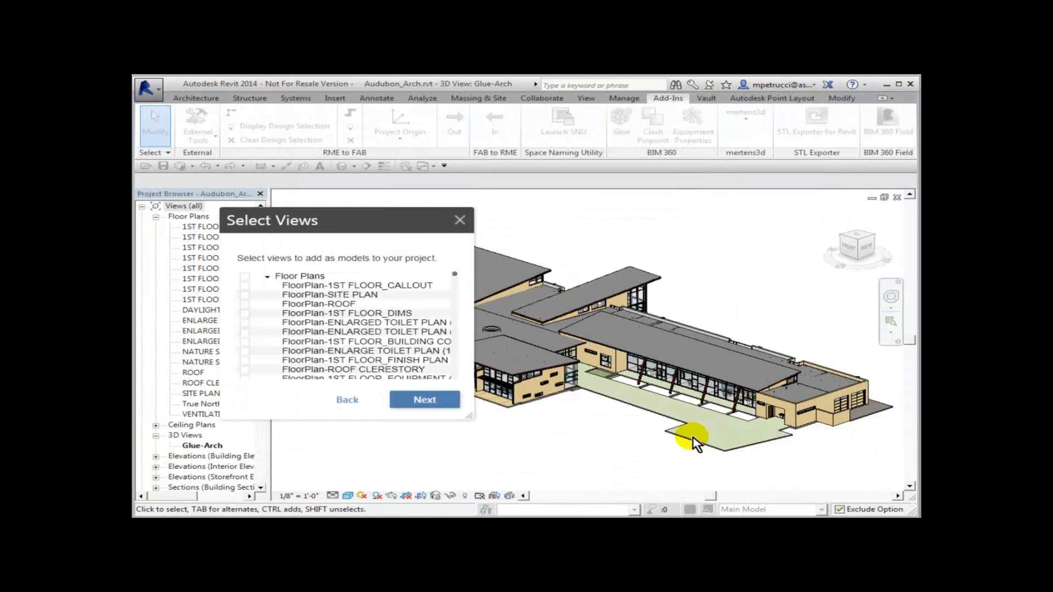
{"action": "left_click_drag", "start_coordinate": [455, 274], "coordinate": [448, 393]}
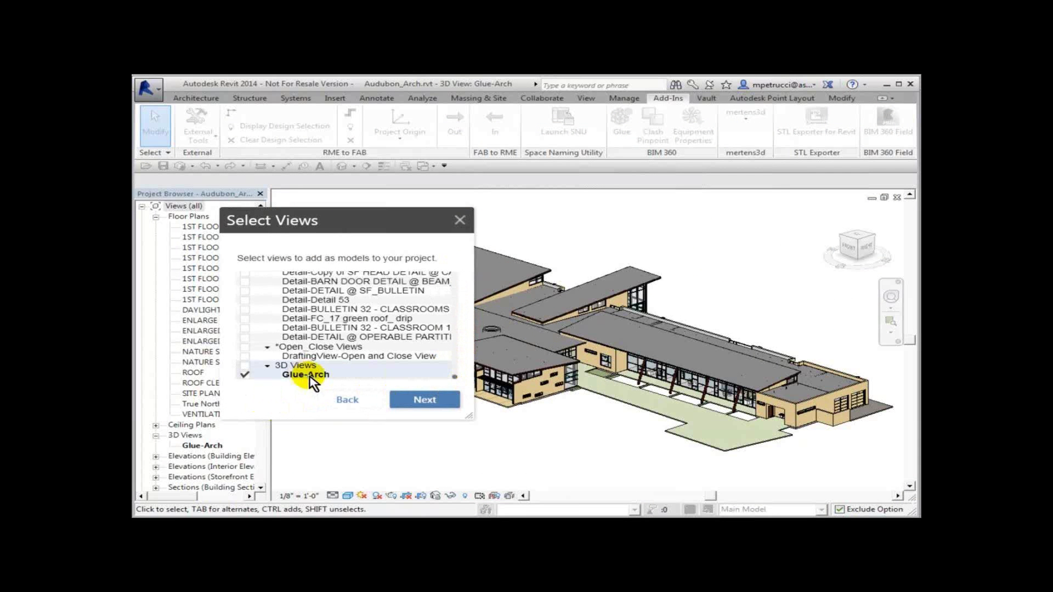
{"action": "left_click", "coordinate": [424, 400]}
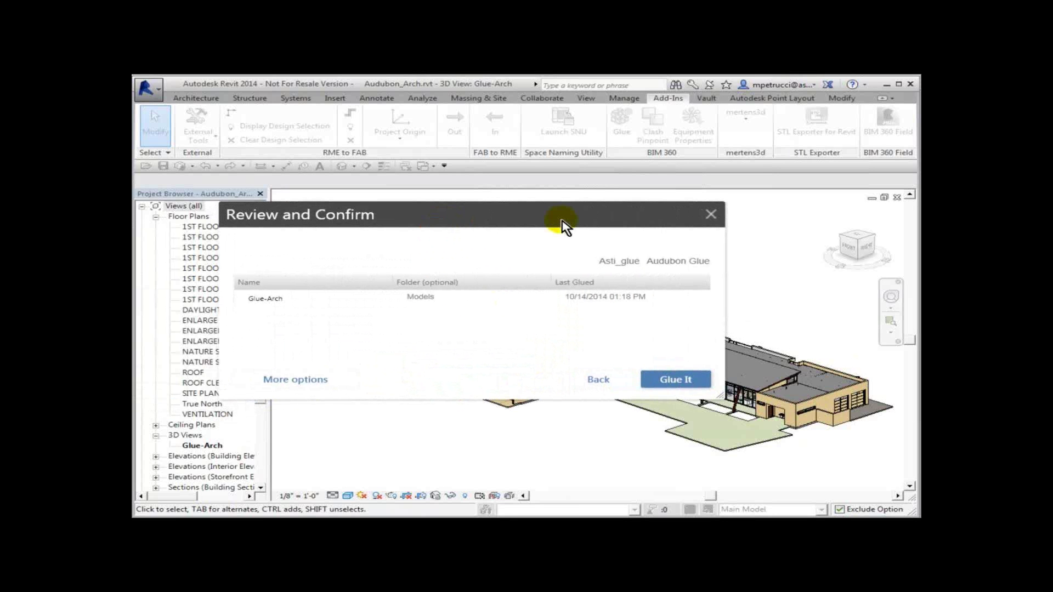
Check the additional gluing options, glue Glue-Arch as an update of the existing model, and dismiss the progress message
{"action": "left_click", "coordinate": [304, 381]}
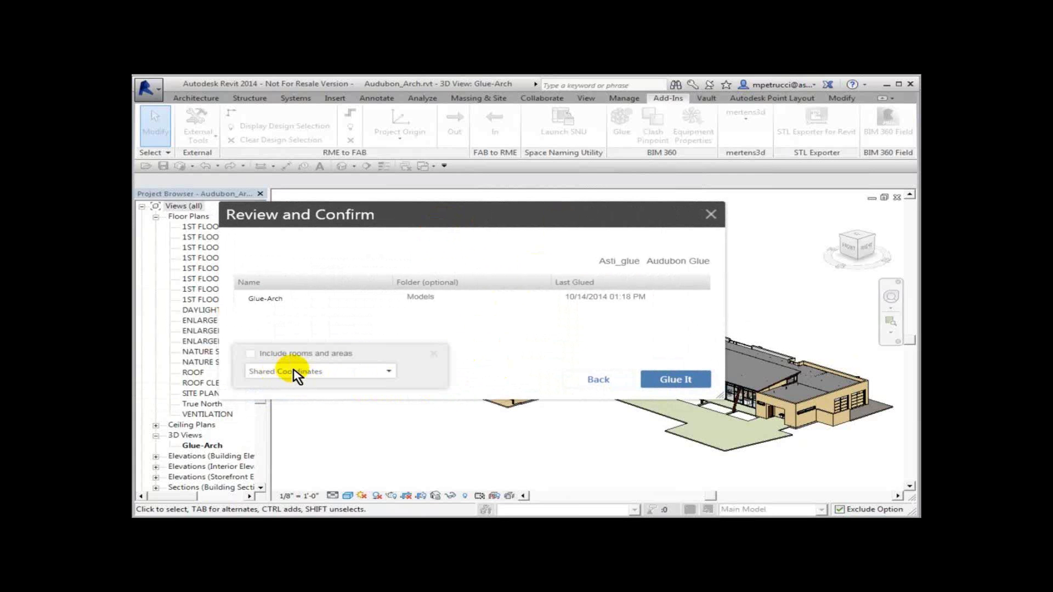
{"action": "left_click", "coordinate": [678, 380]}
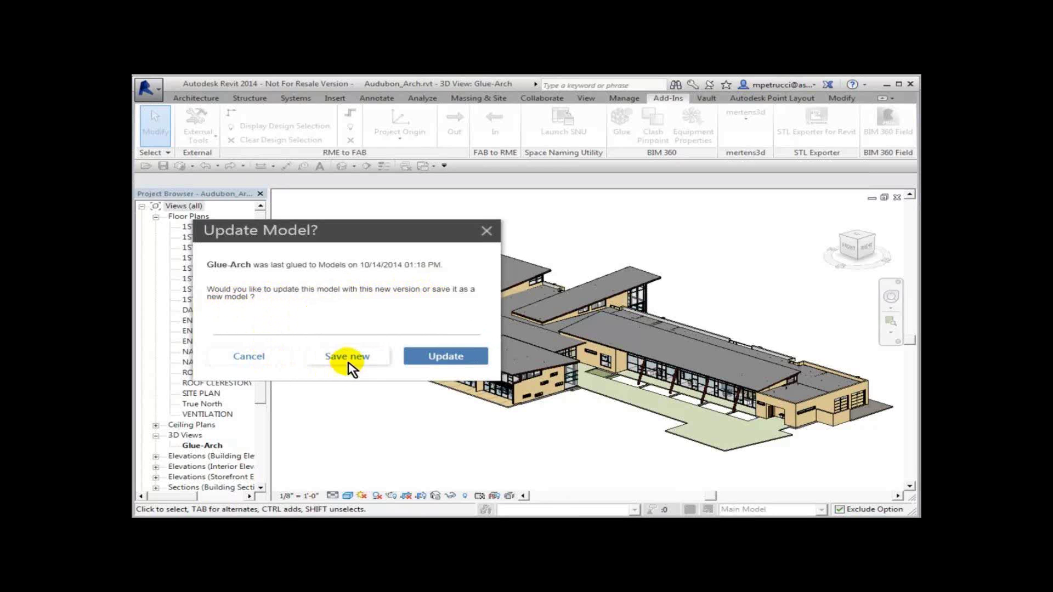
{"action": "left_click", "coordinate": [450, 357]}
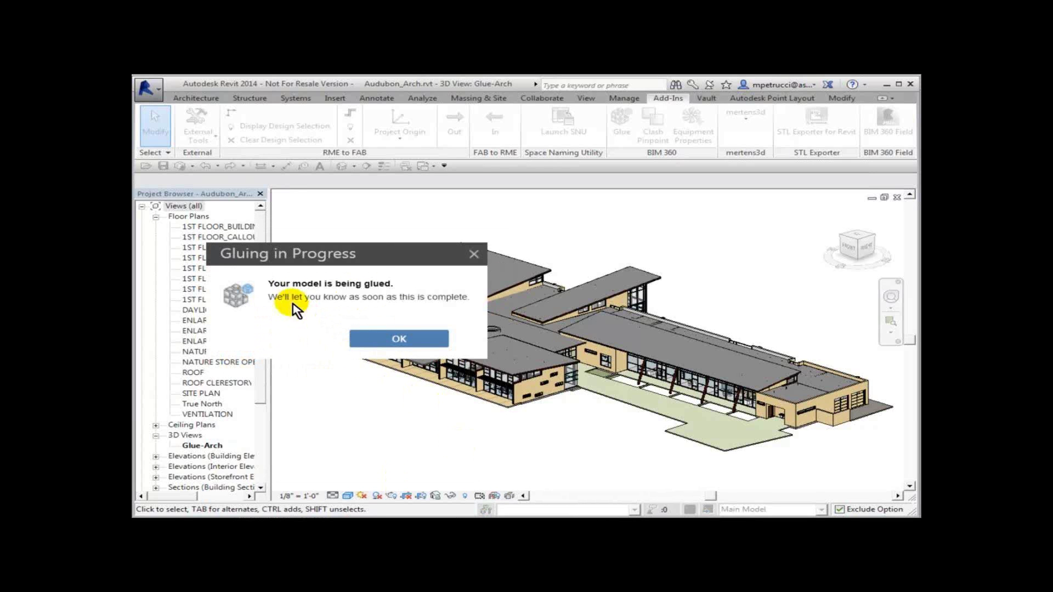
{"action": "left_click_drag", "start_coordinate": [369, 253], "coordinate": [597, 263]}
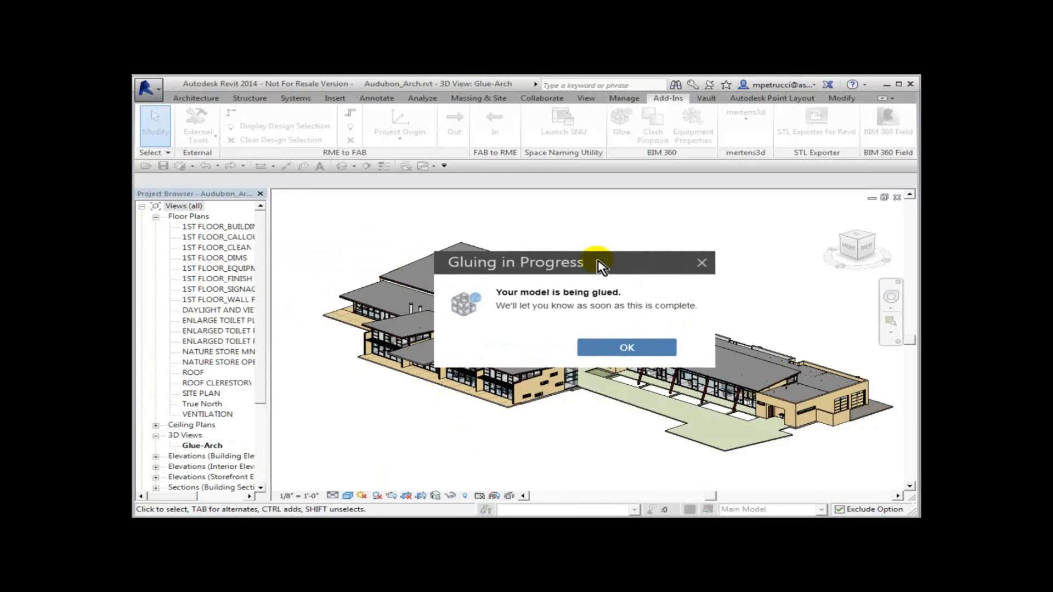
{"action": "left_click", "coordinate": [626, 347]}
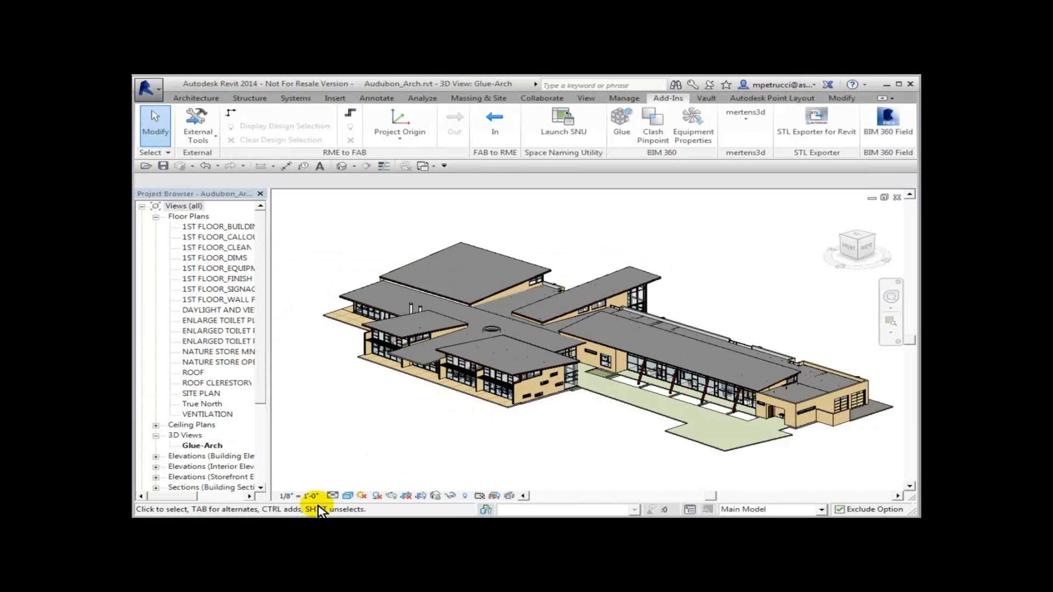
Switch to the Audubon_Structure Revit file and examine the building's structural framing in the Glue-Struc 3D view
{"action": "left_click", "coordinate": [307, 526]}
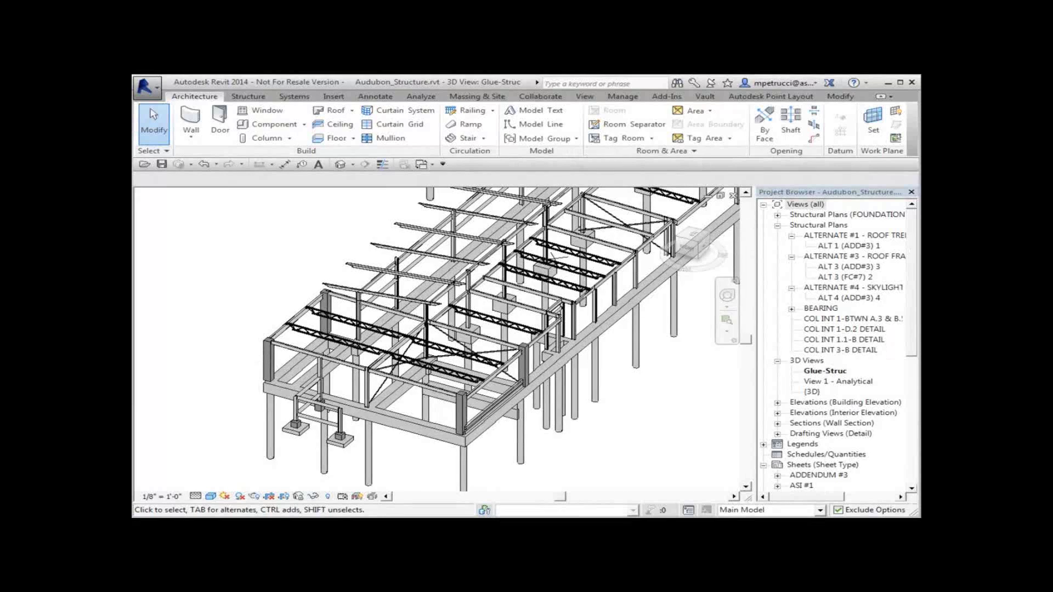
{"action": "middle_click_drag", "start_coordinate": [615, 403], "coordinate": [536, 447], "text": "shift"}
{"action": "scroll", "coordinate": [531, 447], "scroll_direction": "down", "scroll_amount": 4}
{"action": "scroll", "coordinate": [447, 343], "scroll_direction": "up", "scroll_amount": 3}
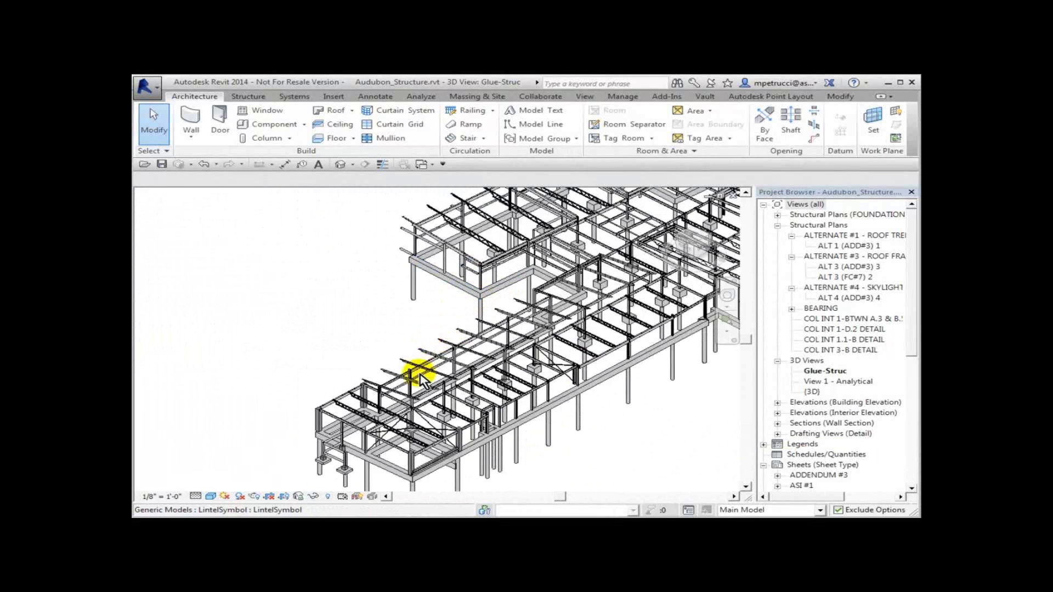
{"action": "scroll", "coordinate": [423, 258], "scroll_direction": "down", "scroll_amount": 1}
{"action": "scroll", "coordinate": [320, 336], "scroll_direction": "up", "scroll_amount": 2}
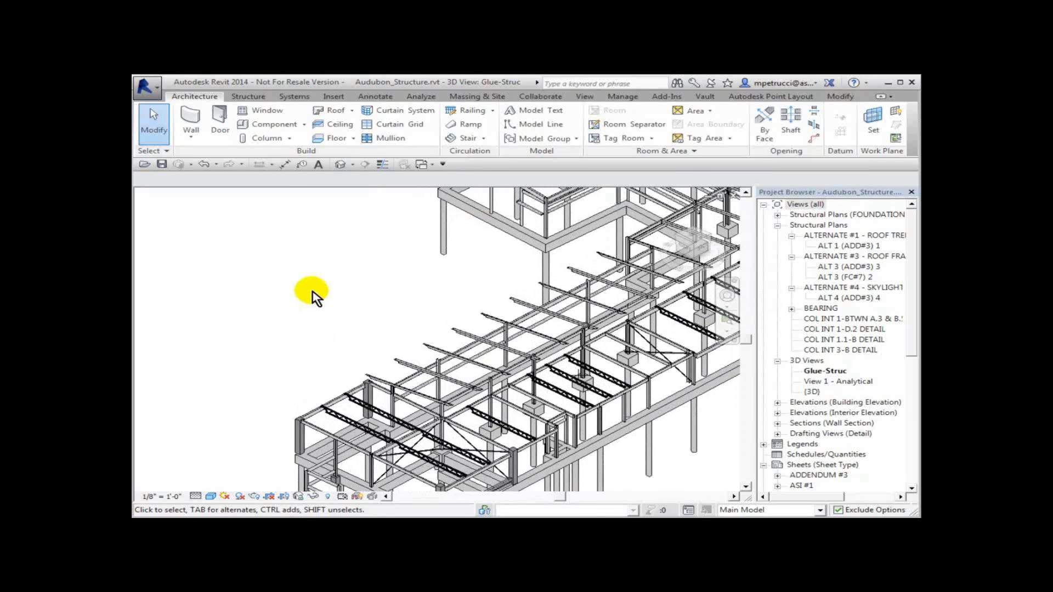
{"action": "scroll", "coordinate": [311, 291], "scroll_direction": "down", "scroll_amount": 1}
{"action": "scroll", "coordinate": [307, 291], "scroll_direction": "down", "scroll_amount": 1}
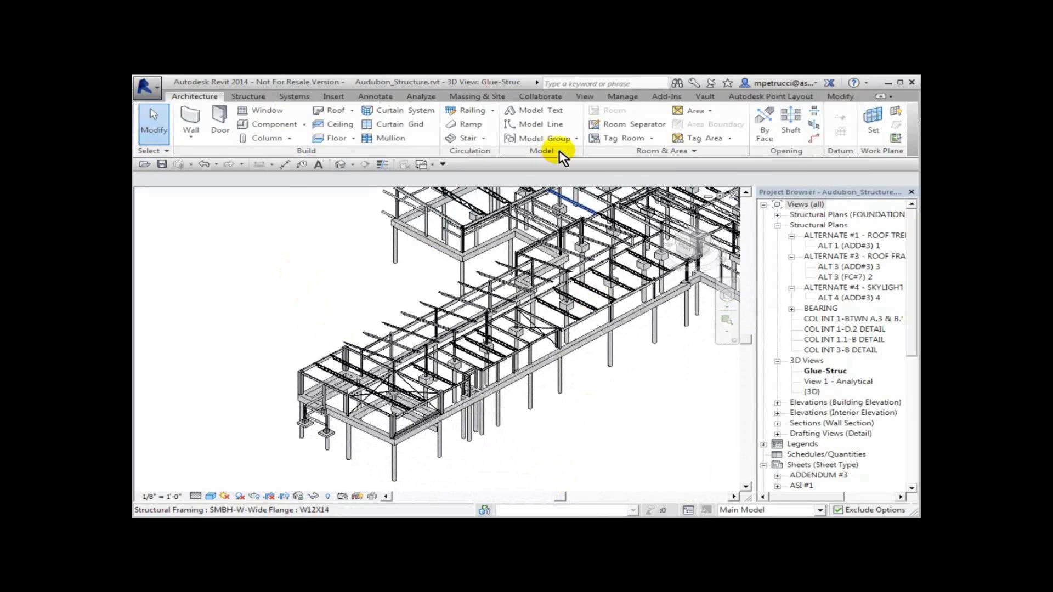
Start gluing the structural file, choose the Audubon Glue project and use the Glue-Struc 3D view as the model
{"action": "left_click", "coordinate": [669, 99]}
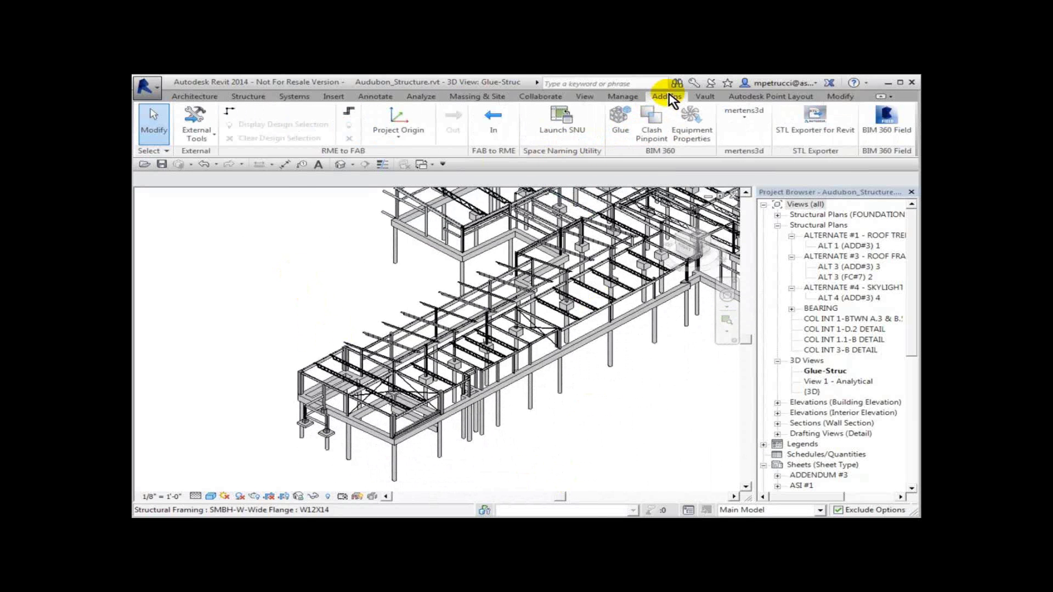
{"action": "left_click", "coordinate": [618, 132]}
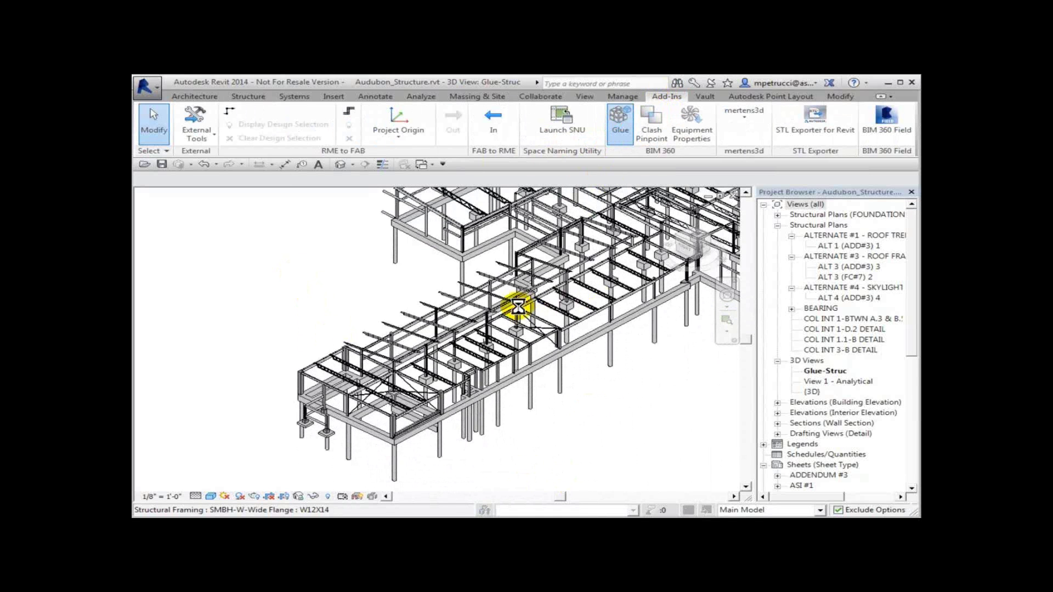
{"action": "left_click_drag", "start_coordinate": [477, 165], "coordinate": [591, 162]}
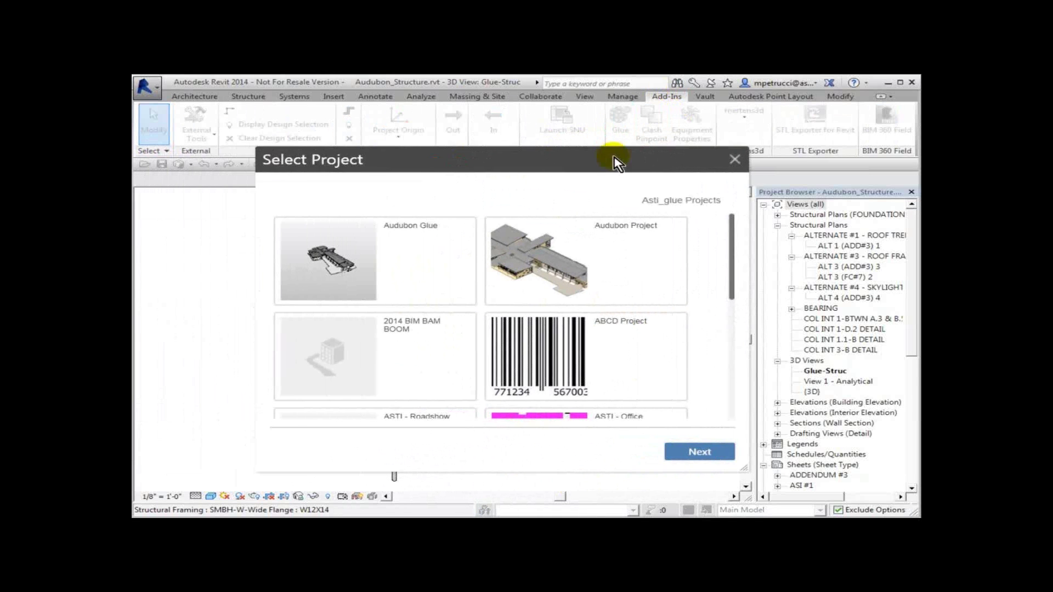
{"action": "left_click", "coordinate": [349, 260]}
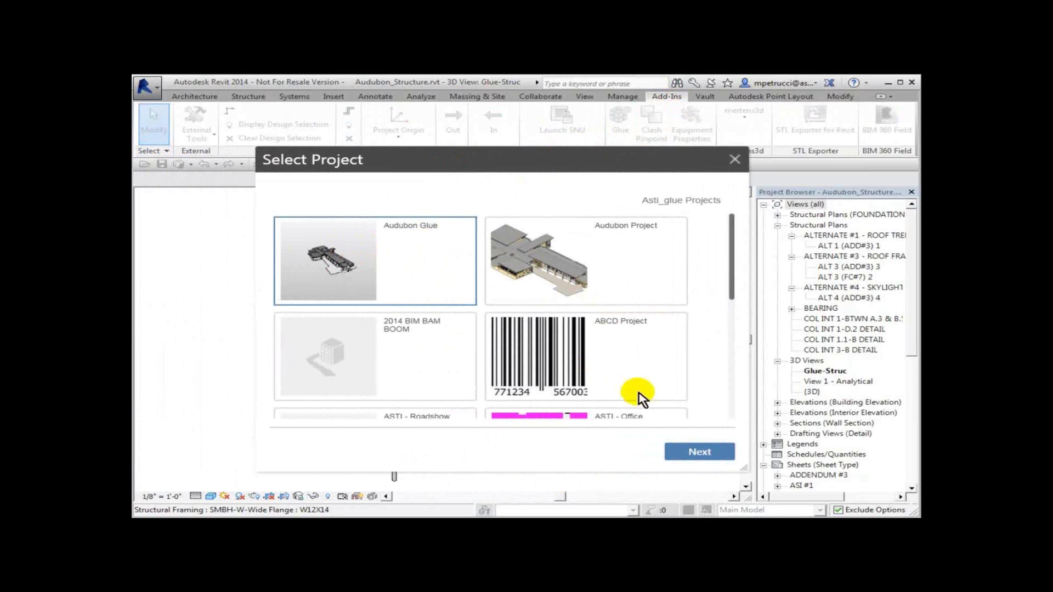
{"action": "left_click", "coordinate": [697, 453]}
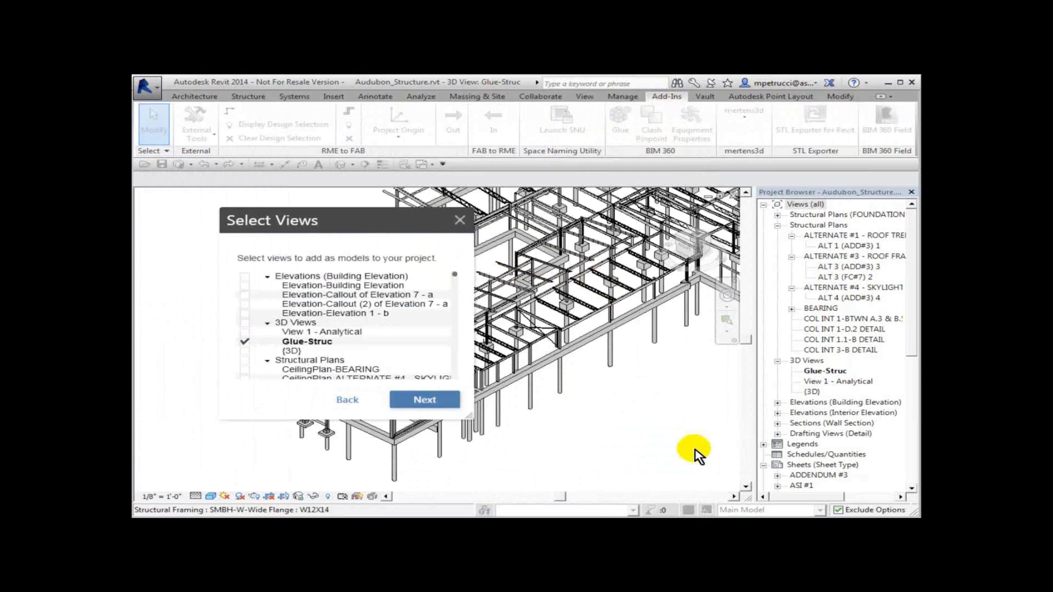
{"action": "left_click", "coordinate": [423, 403]}
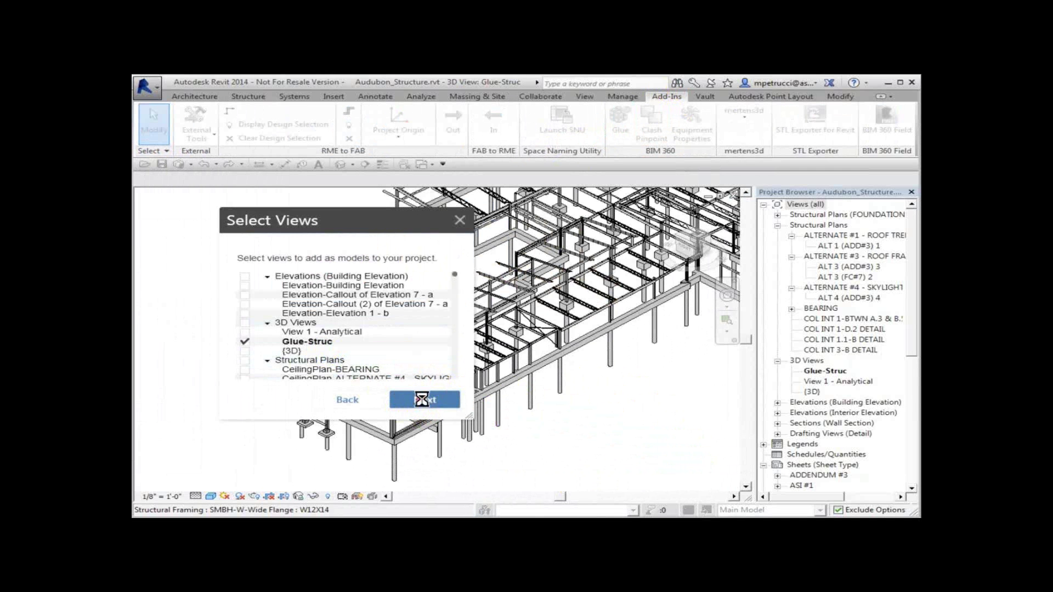
{"action": "left_click", "coordinate": [423, 401]}
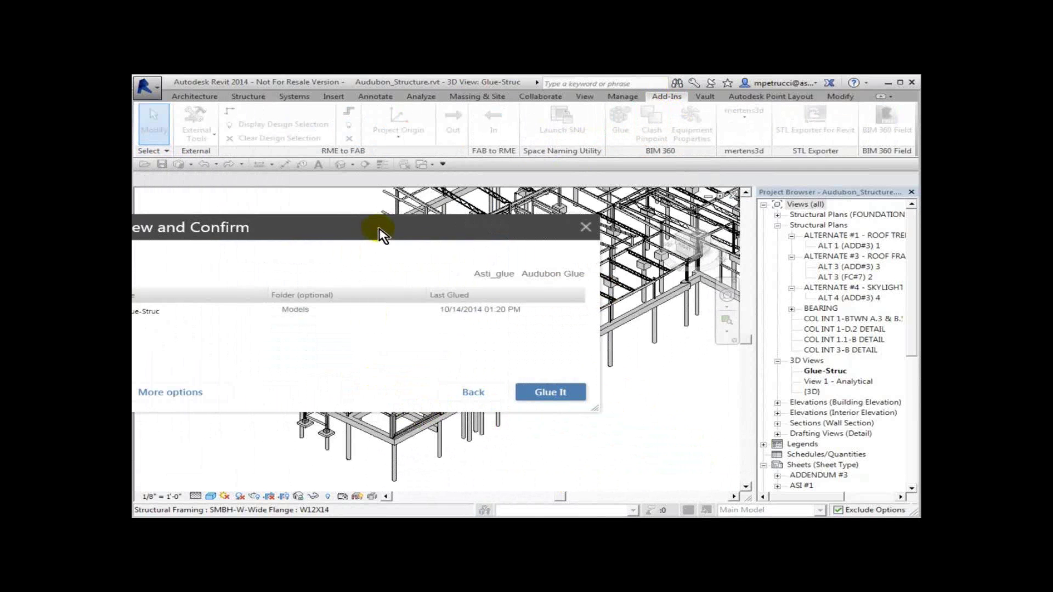
Glue Glue-Struc as an update of the existing model and dismiss the progress message
{"action": "left_click_drag", "start_coordinate": [376, 228], "coordinate": [500, 226]}
{"action": "left_click", "coordinate": [674, 391]}
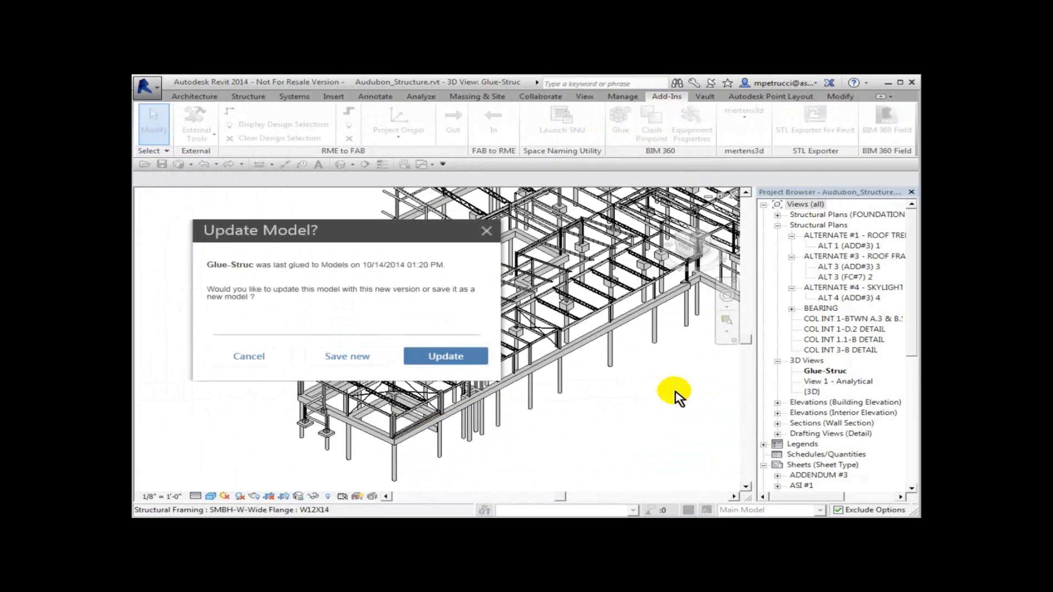
{"action": "left_click", "coordinate": [441, 357]}
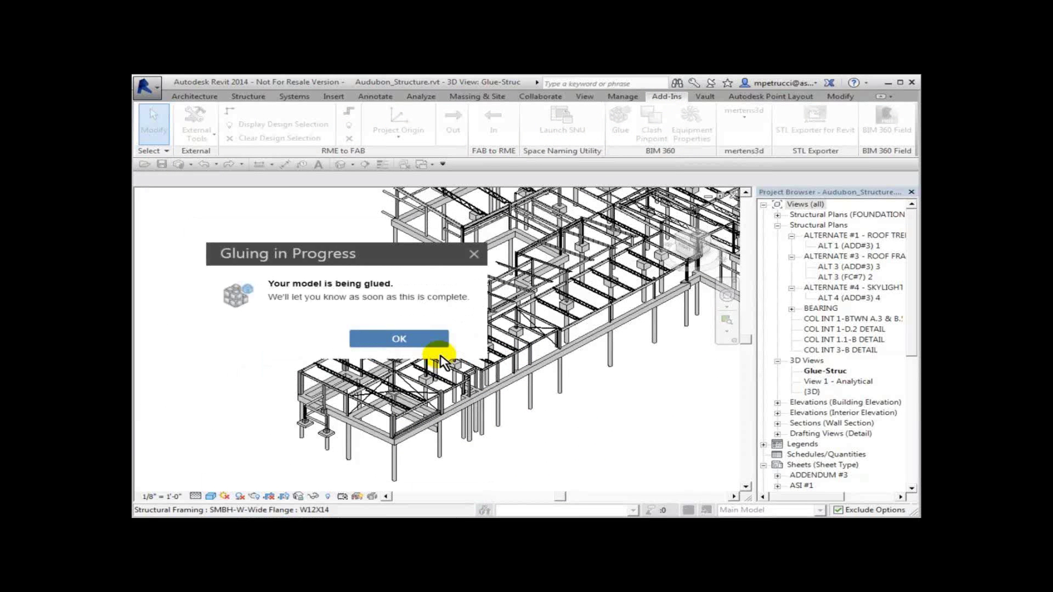
{"action": "left_click", "coordinate": [404, 340]}
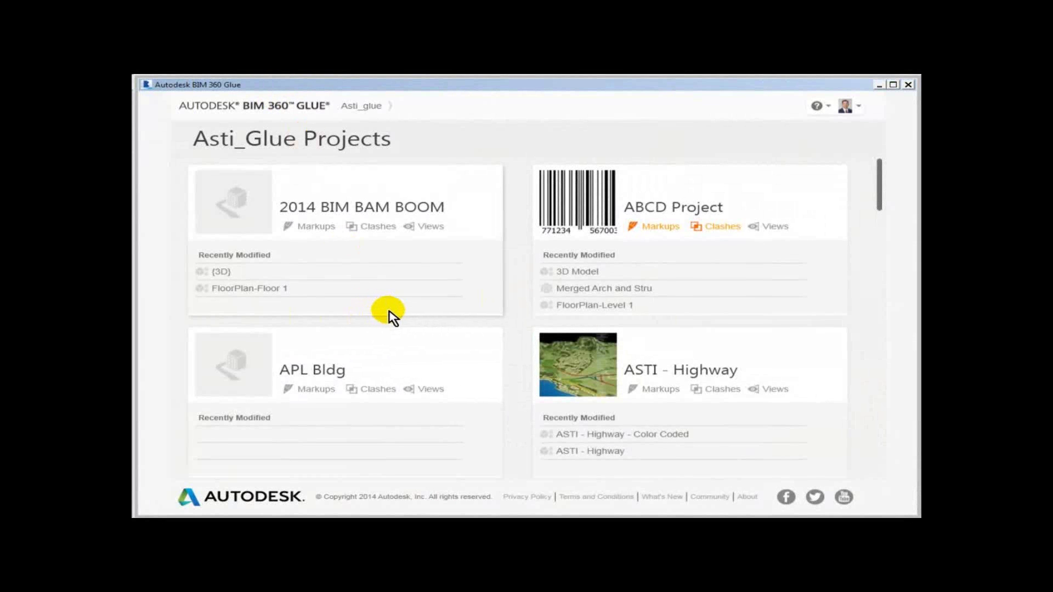
In BIM 360 Glue, open the Audubon Glue project and load the Bldg-Arch MEP Struc merged model
{"action": "left_click_drag", "start_coordinate": [882, 201], "coordinate": [875, 294]}
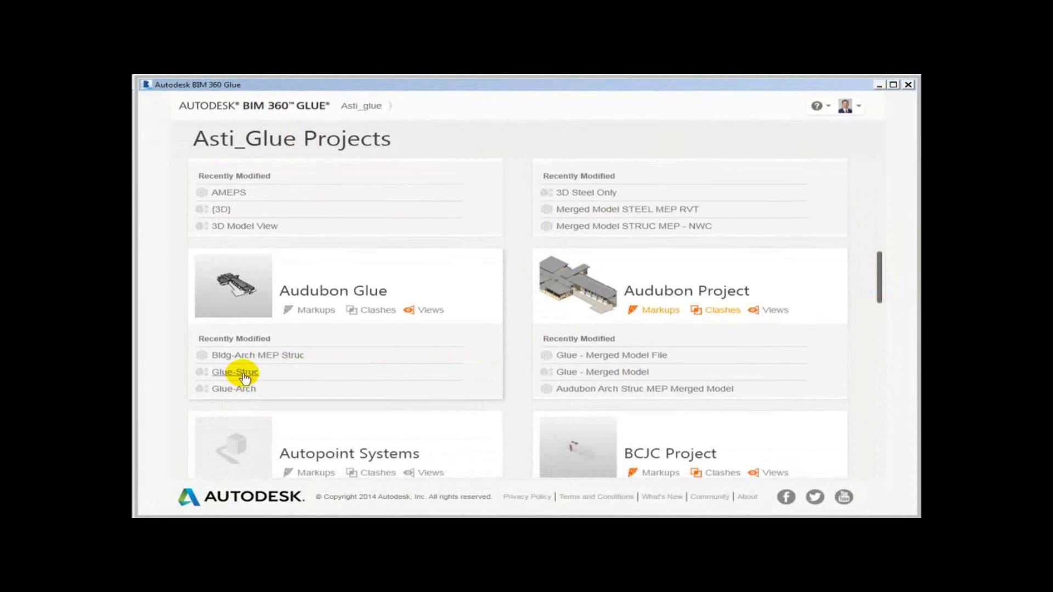
{"action": "left_click", "coordinate": [360, 290]}
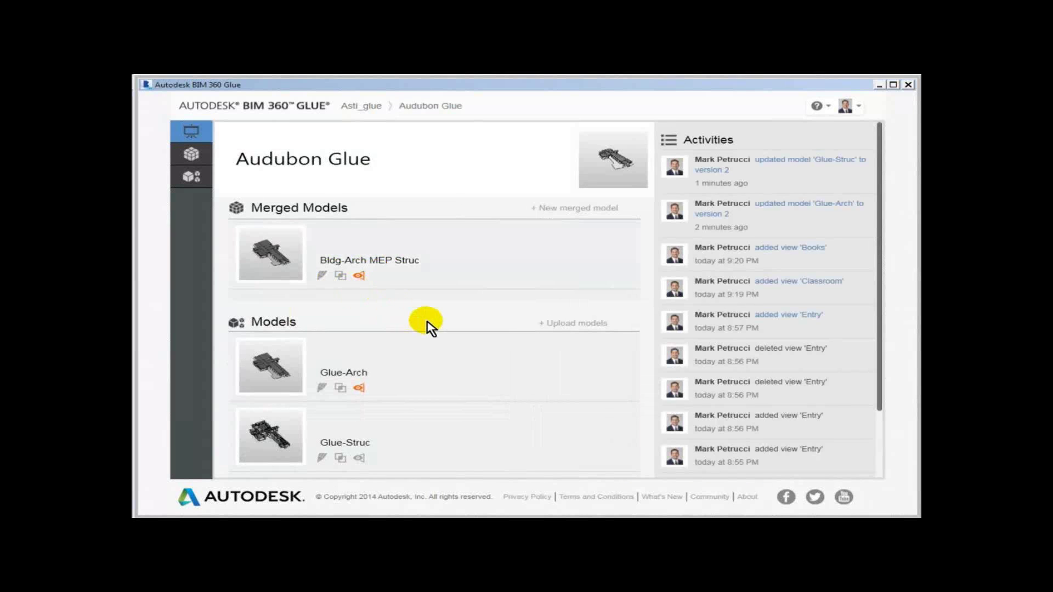
{"action": "scroll", "coordinate": [428, 315], "scroll_direction": "down", "scroll_amount": 1}
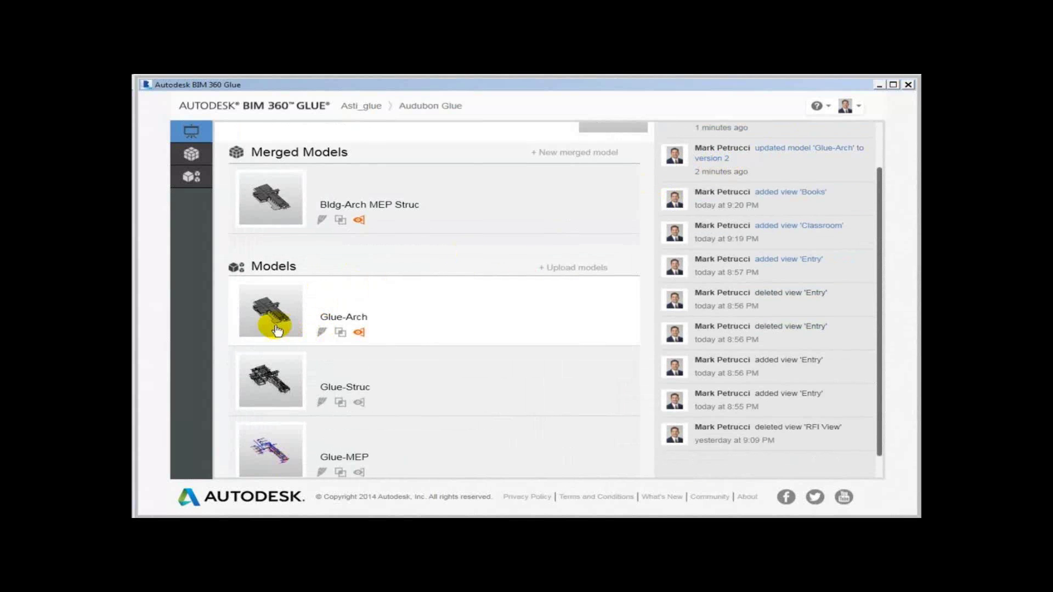
{"action": "mouse_move", "coordinate": [277, 329]}
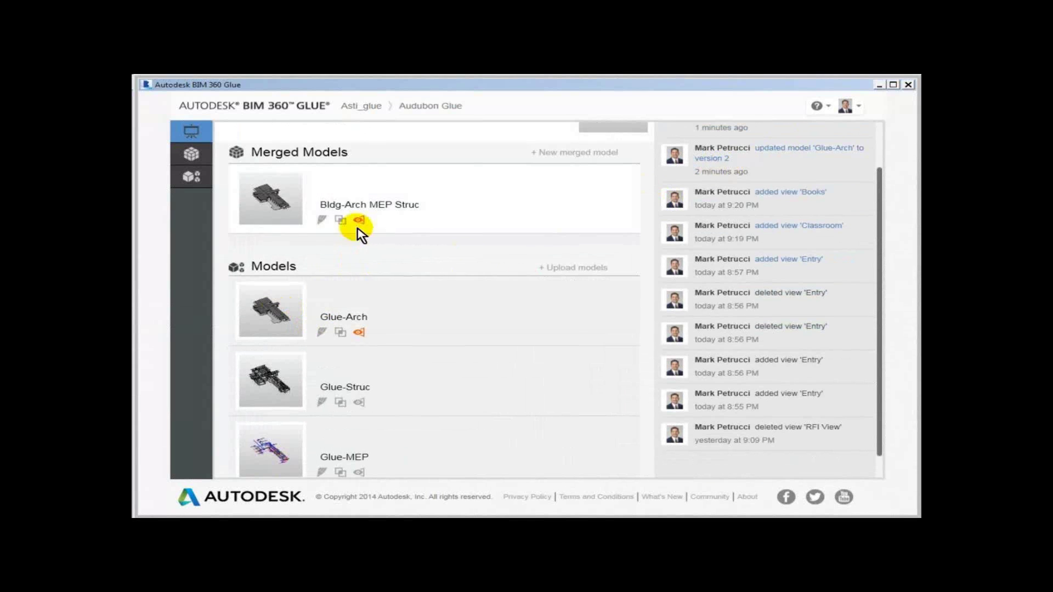
{"action": "left_click", "coordinate": [297, 199]}
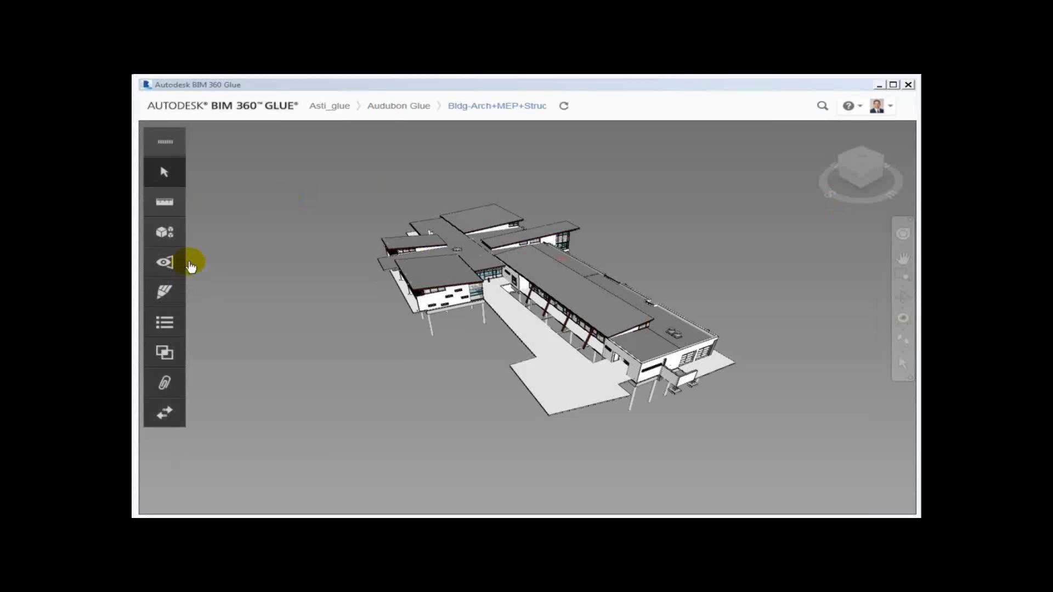
List the models in the merged file and check the version details of Glue-Struc
{"action": "left_click", "coordinate": [166, 233]}
{"action": "left_click_drag", "start_coordinate": [280, 241], "coordinate": [388, 184]}
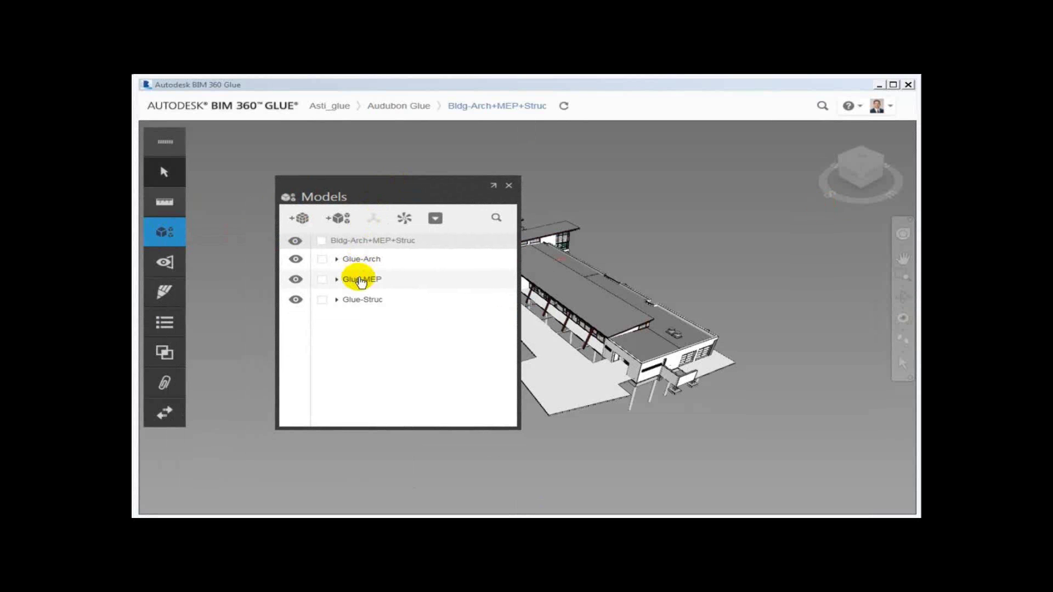
{"action": "mouse_move", "coordinate": [360, 281]}
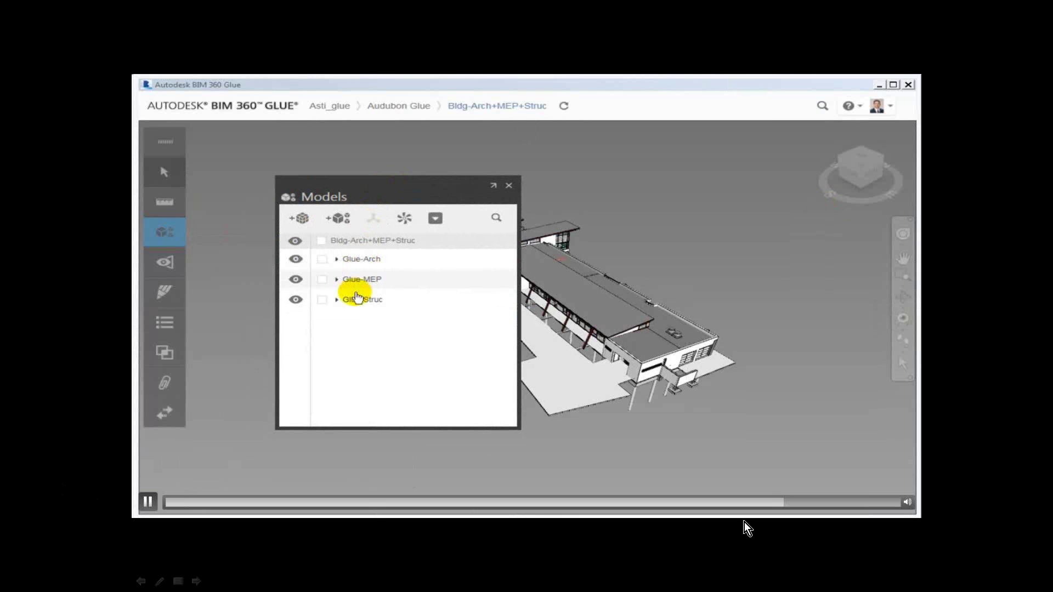
{"action": "mouse_move", "coordinate": [355, 303]}
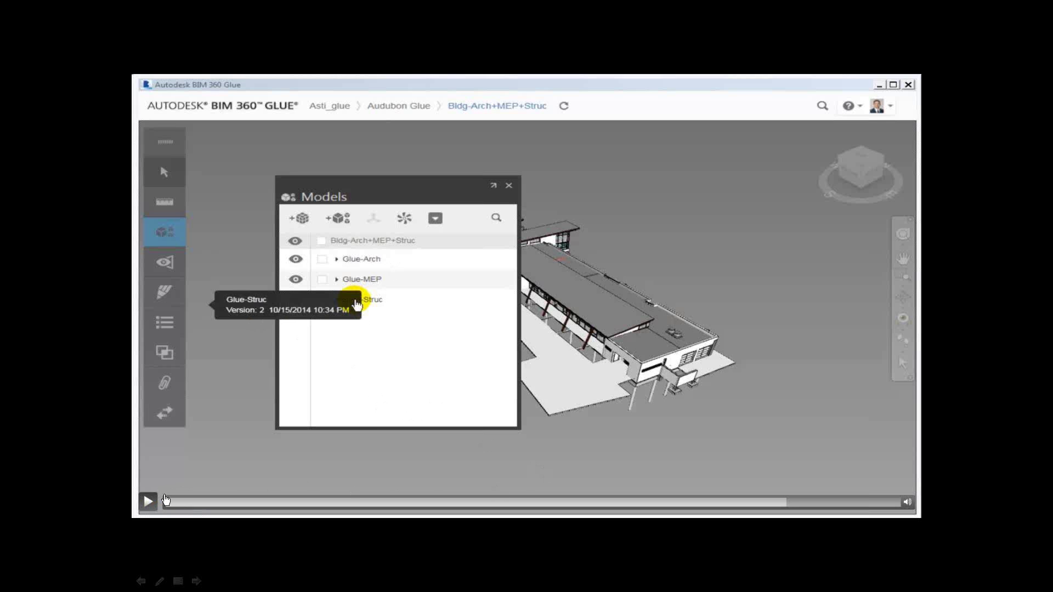
Review the project's activity list and open the Glue-Arch version 2 model from its update entry
{"action": "left_click", "coordinate": [526, 462]}
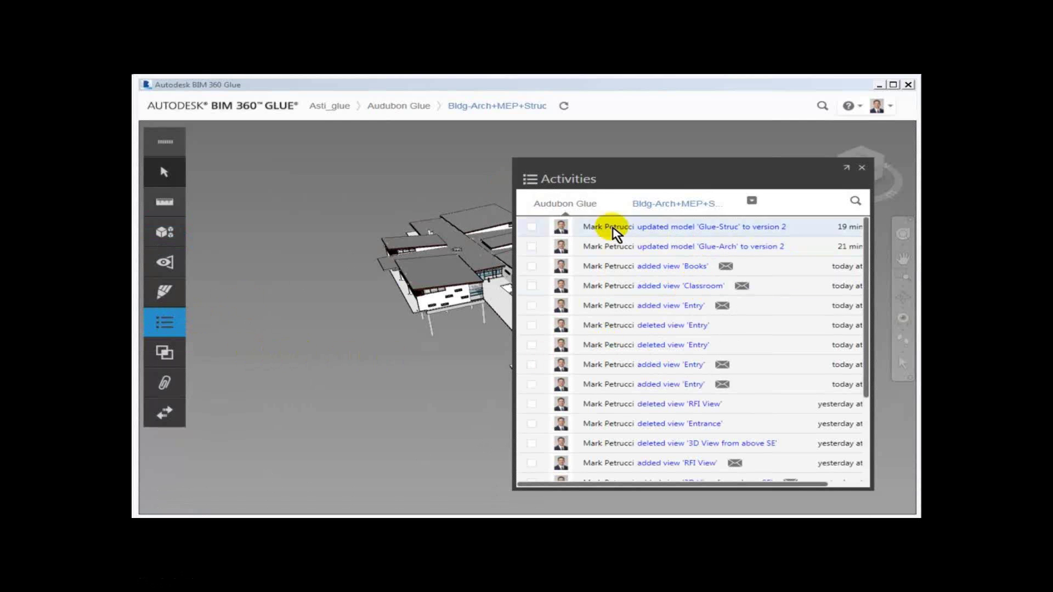
{"action": "left_click", "coordinate": [747, 249]}
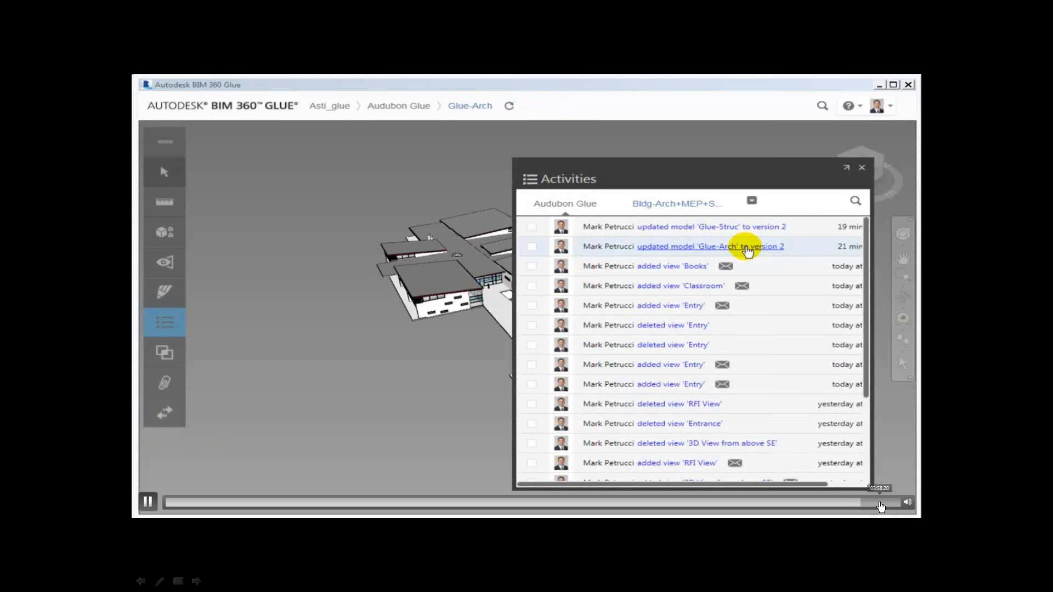
{"action": "left_click", "coordinate": [941, 499]}
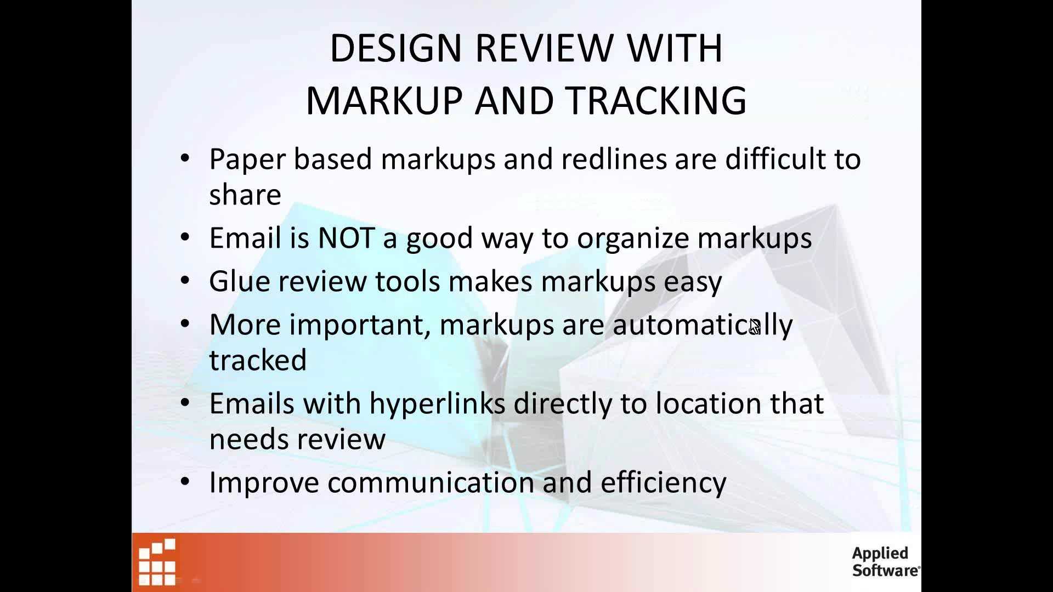
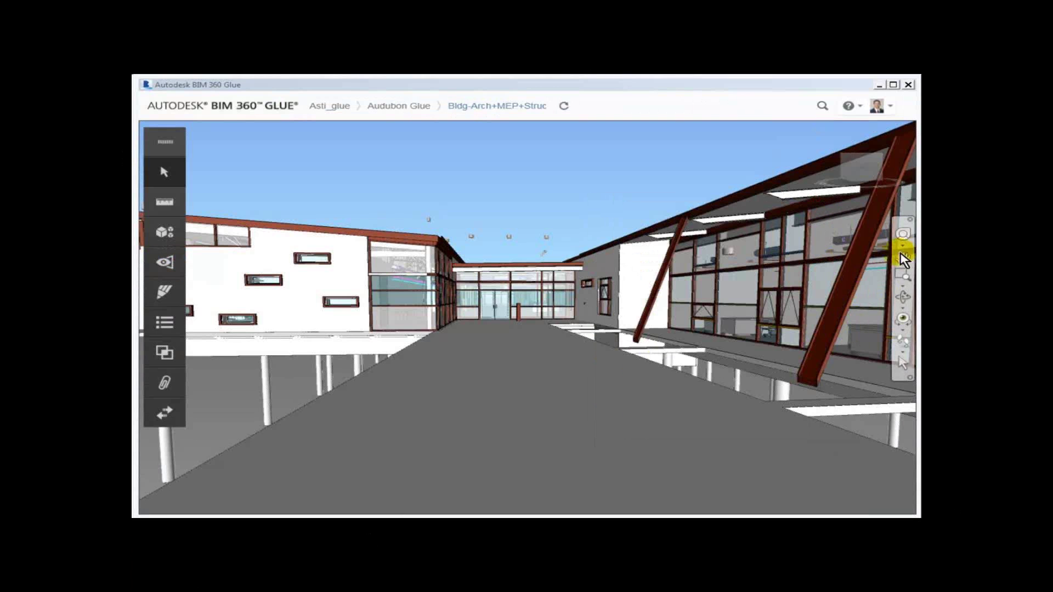
In the merged model, walk up to the glazed entrance between the buildings and start a new markup of that view
{"action": "left_click", "coordinate": [902, 235]}
{"action": "left_click_drag", "start_coordinate": [503, 402], "coordinate": [482, 329]}
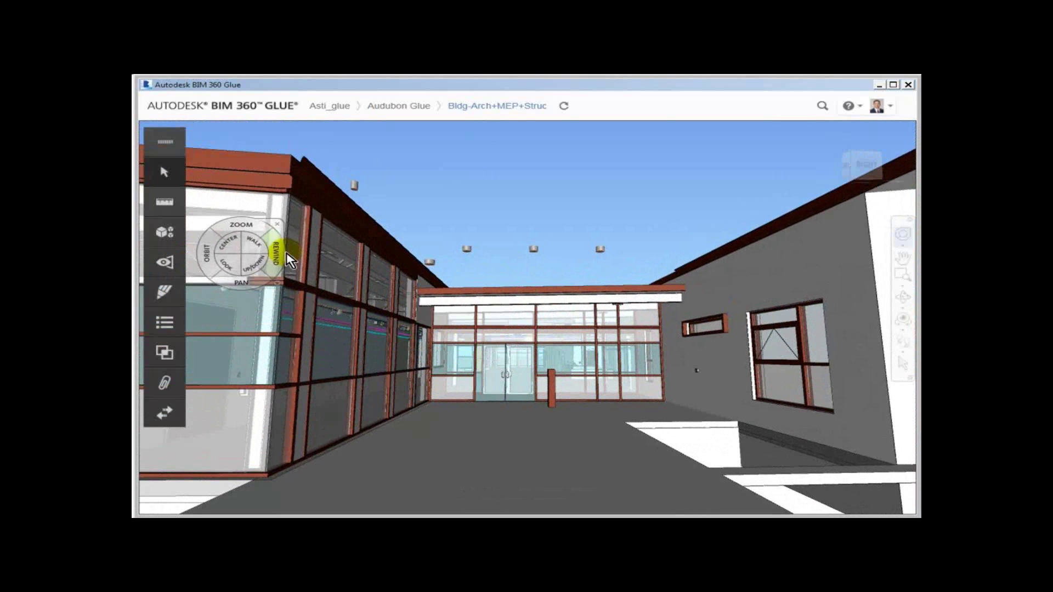
{"action": "left_click", "coordinate": [277, 225]}
{"action": "left_click", "coordinate": [164, 292]}
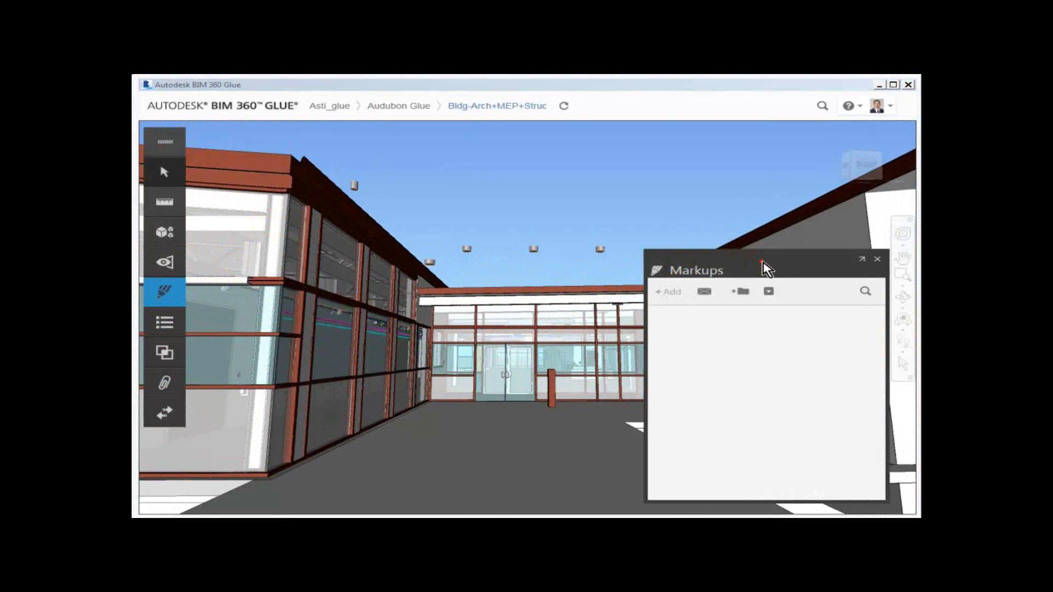
{"action": "left_click", "coordinate": [669, 296]}
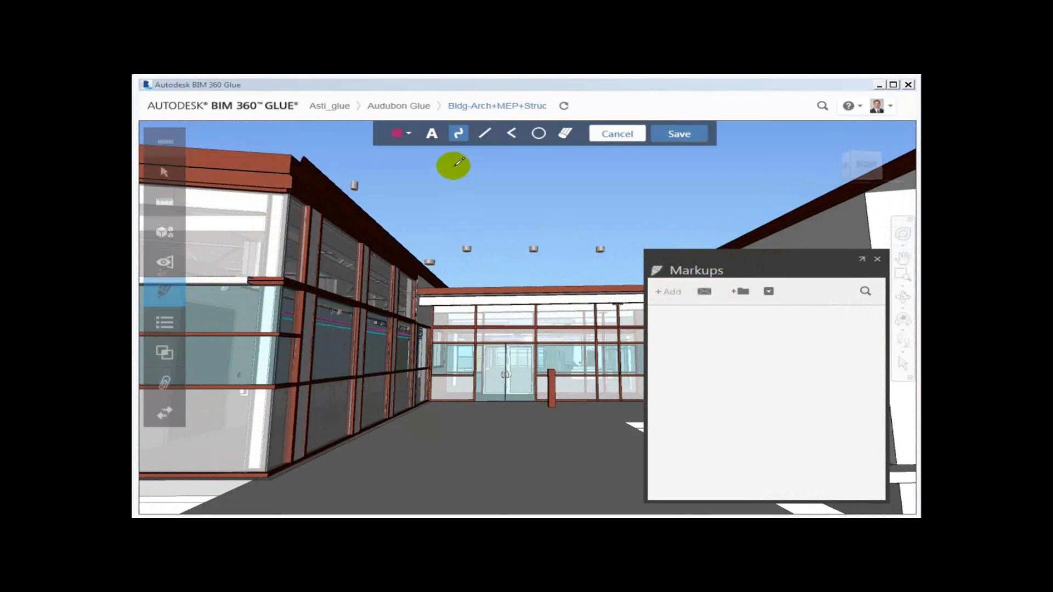
Set the markup color to red and draw an ellipse around the three lights floating above the entrance roof
{"action": "left_click", "coordinate": [404, 135]}
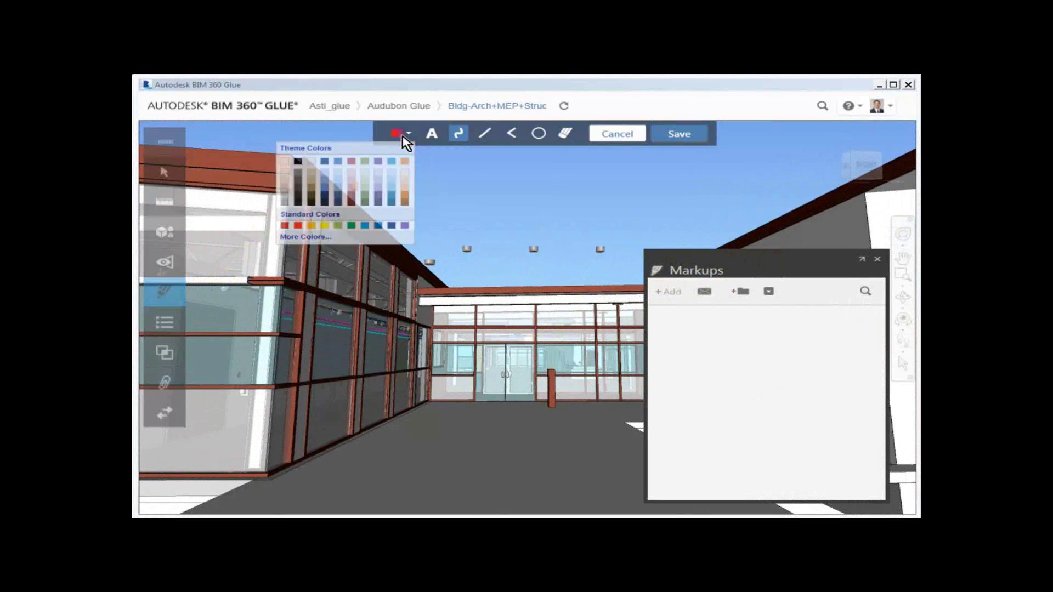
{"action": "left_click", "coordinate": [298, 225]}
{"action": "left_click", "coordinate": [538, 133]}
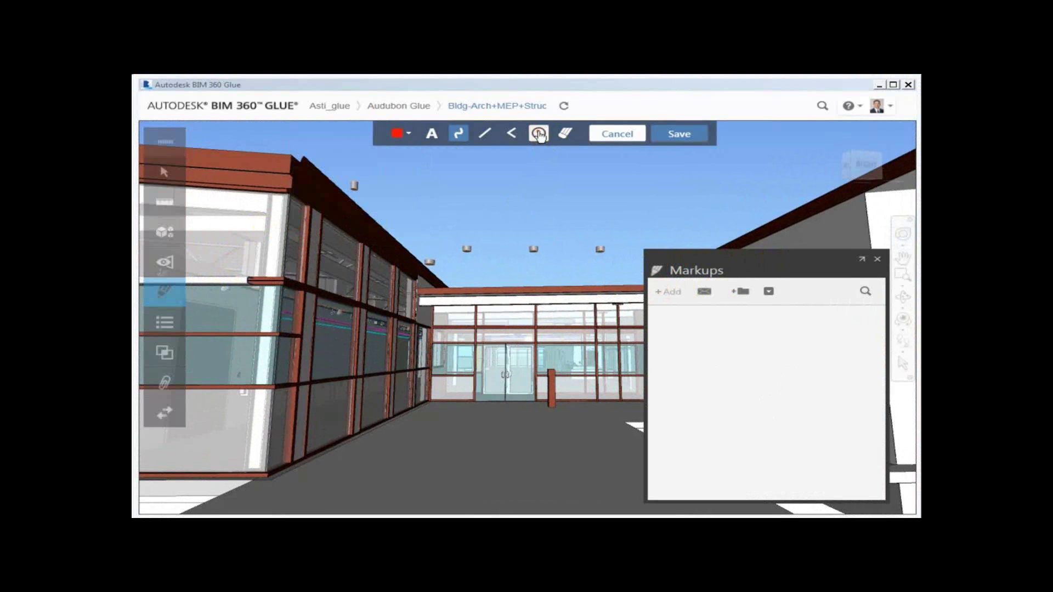
{"action": "left_click_drag", "start_coordinate": [424, 207], "coordinate": [632, 272]}
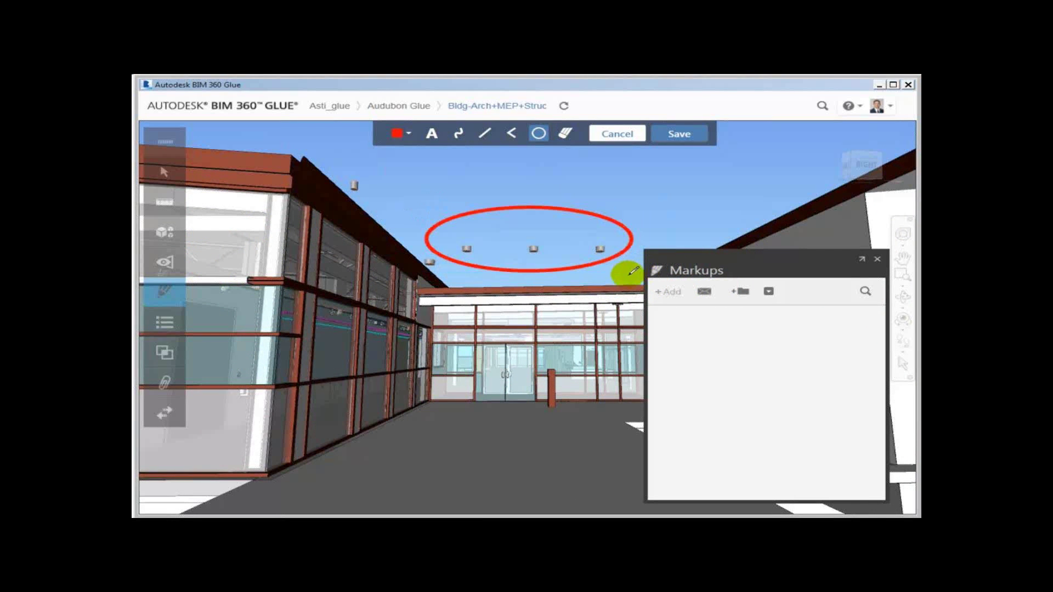
Add a text note above the ellipse asking the colleague by name "Why are these lights up here??" and sketch a freehand arrow to the ellipse
{"action": "left_click", "coordinate": [432, 134]}
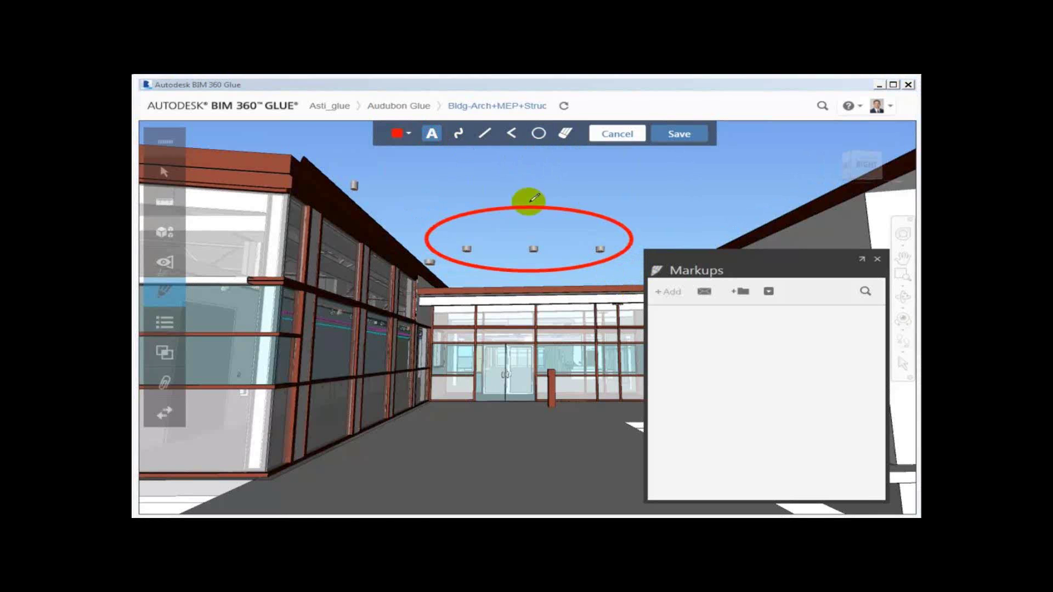
{"action": "left_click", "coordinate": [452, 170]}
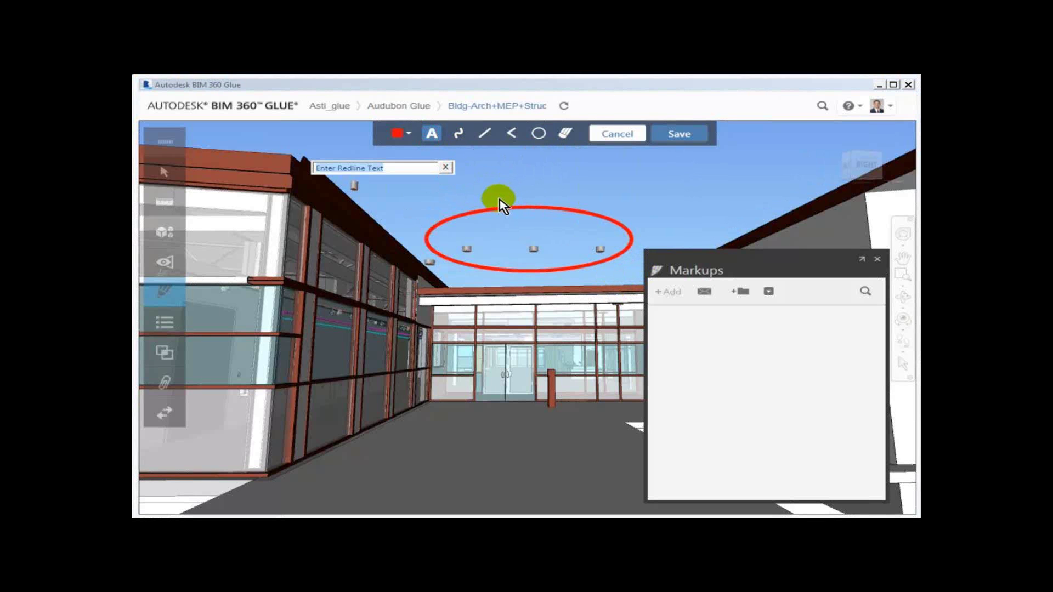
{"action": "type", "text": "Rabi, Why are these lights up"}
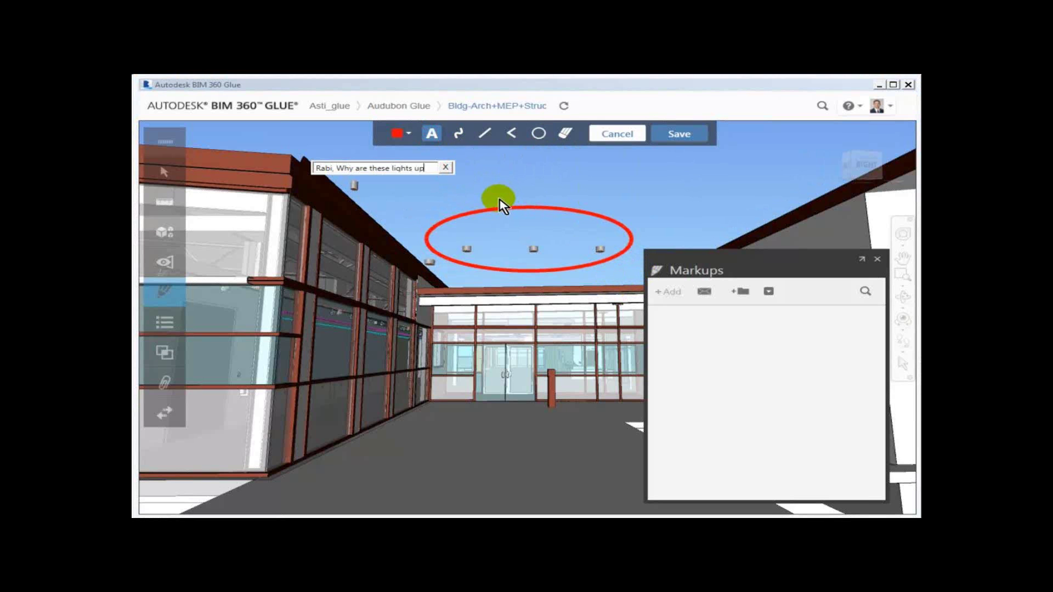
{"action": "type", "text": "here??"}
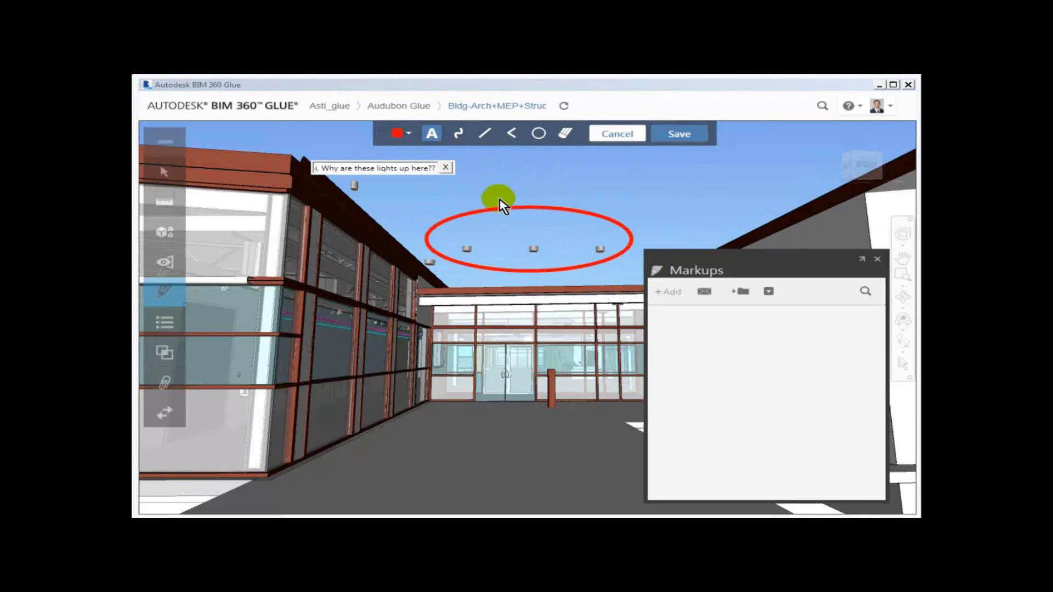
{"action": "left_click", "coordinate": [546, 183]}
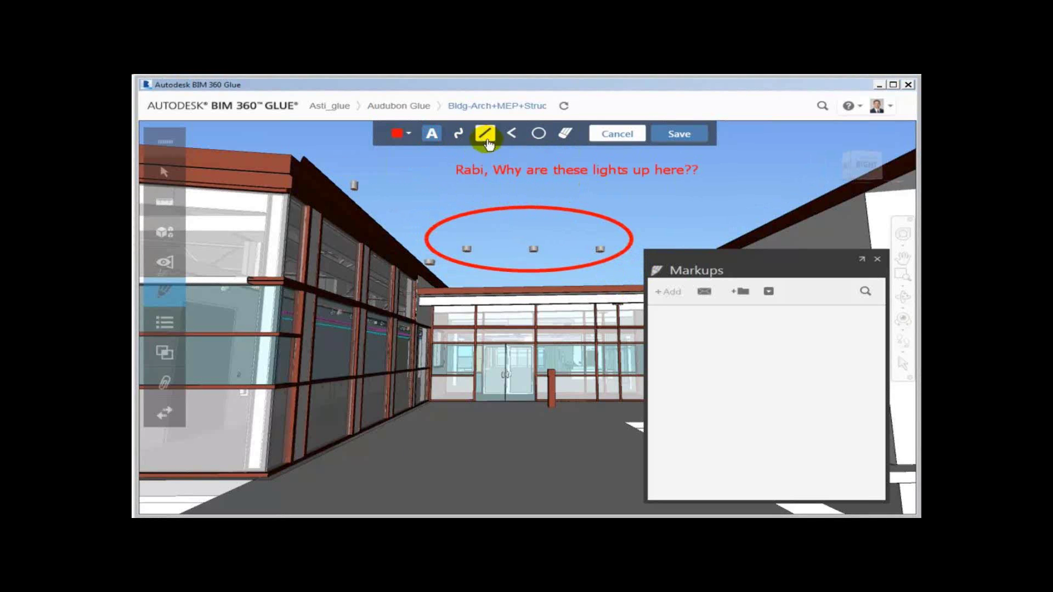
{"action": "left_click", "coordinate": [458, 133]}
{"action": "mouse_move", "coordinate": [447, 174]}
{"action": "left_mouse_down"}
{"action": "mouse_move", "coordinate": [432, 216]}
{"action": "mouse_move", "coordinate": [423, 207]}
{"action": "mouse_move", "coordinate": [439, 210]}
{"action": "left_mouse_up"}
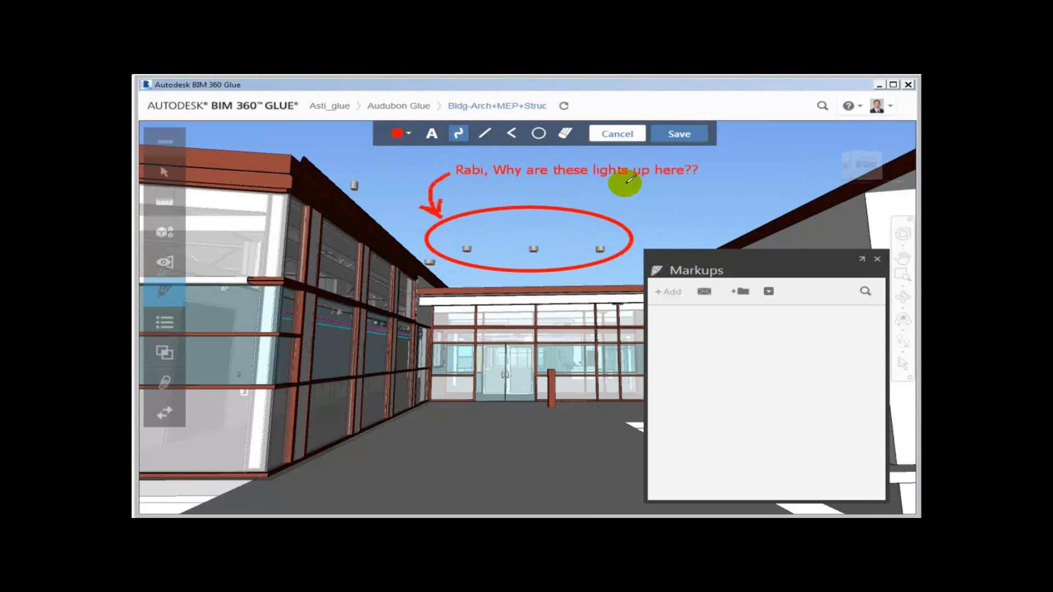
Circle the two remaining floating lights along the adjacent building's roof edge with small ellipses and save the markup
{"action": "left_click", "coordinate": [539, 133]}
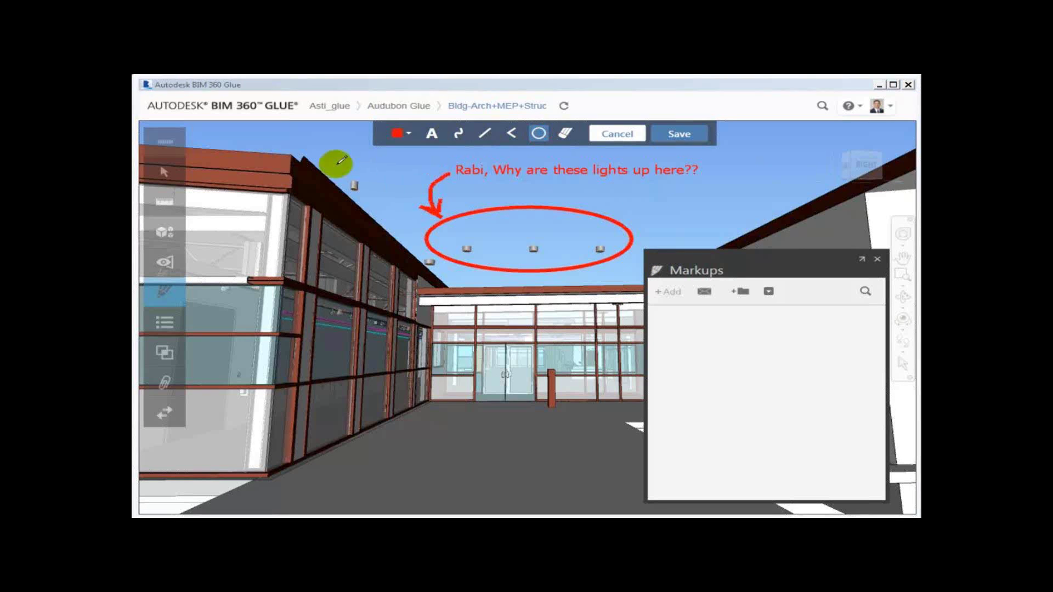
{"action": "left_click_drag", "start_coordinate": [335, 163], "coordinate": [376, 215]}
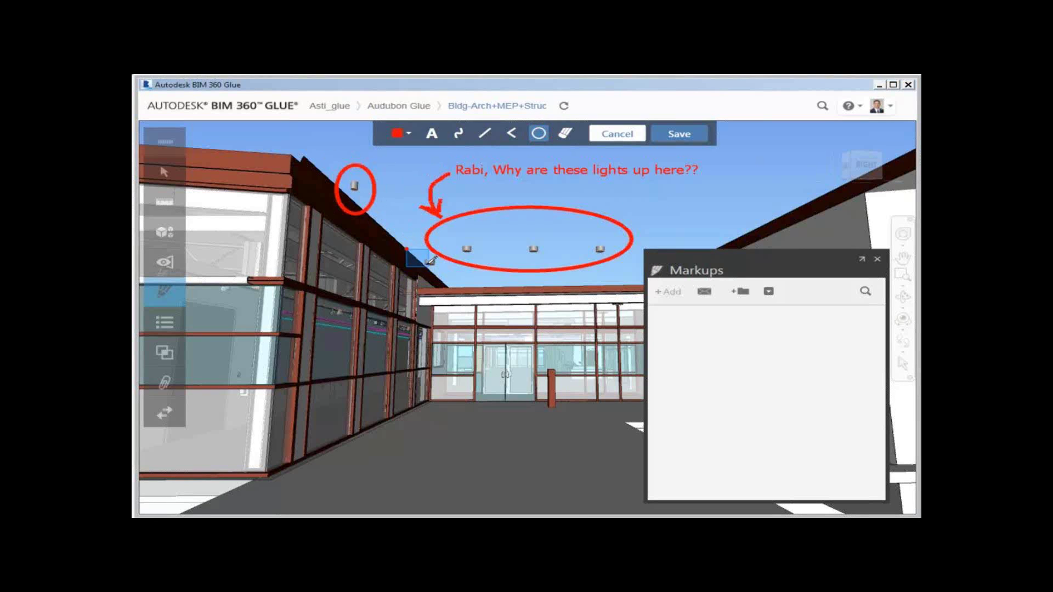
{"action": "left_click_drag", "start_coordinate": [429, 264], "coordinate": [453, 281]}
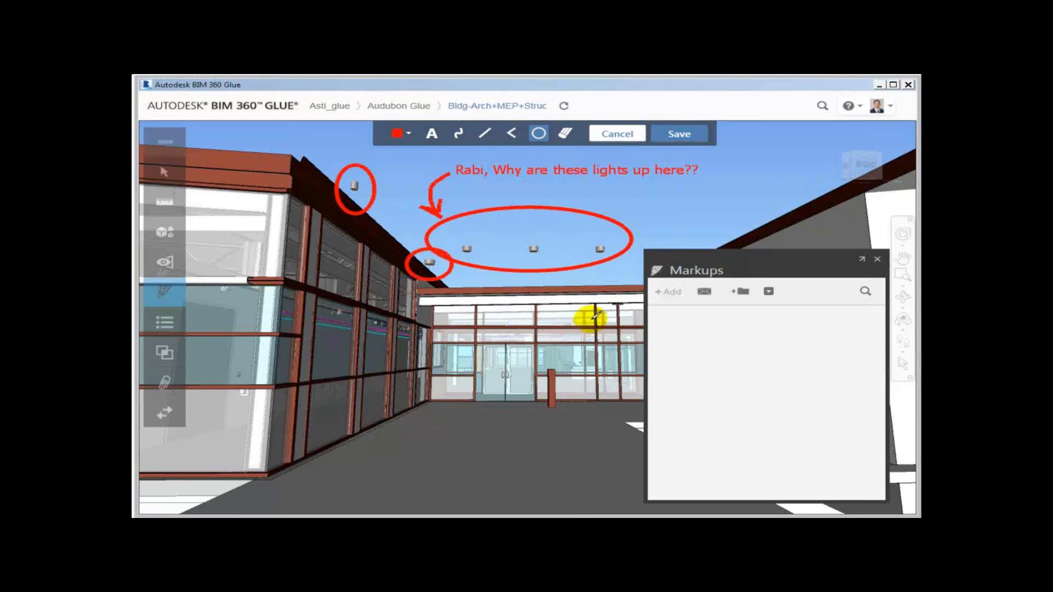
{"action": "left_click", "coordinate": [686, 136]}
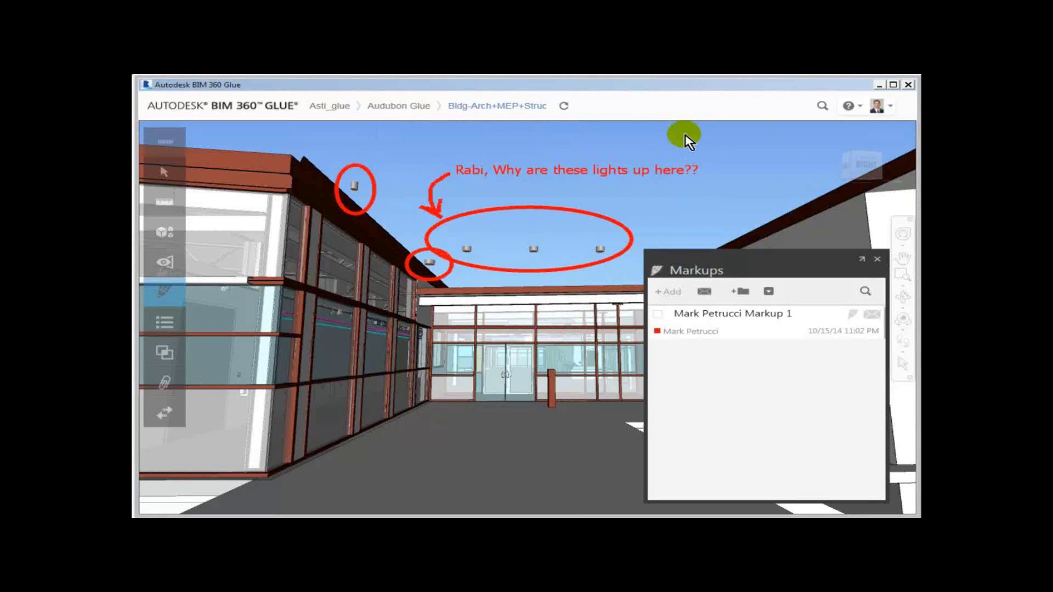
Rename the saved markup as "Lights above building"
{"action": "left_click", "coordinate": [719, 314]}
{"action": "right_click", "coordinate": [719, 314]}
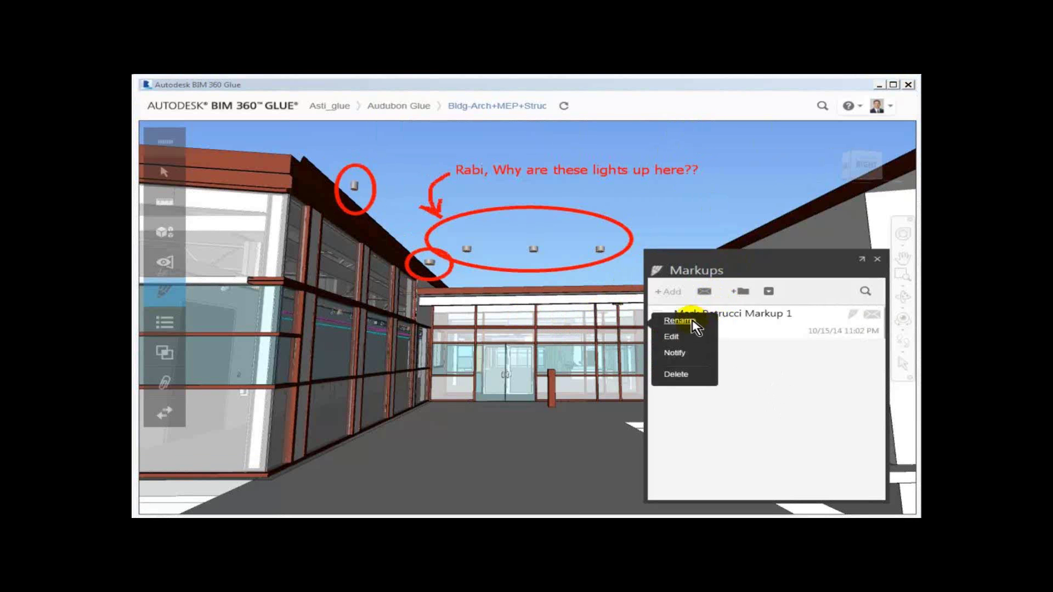
{"action": "left_click", "coordinate": [689, 320]}
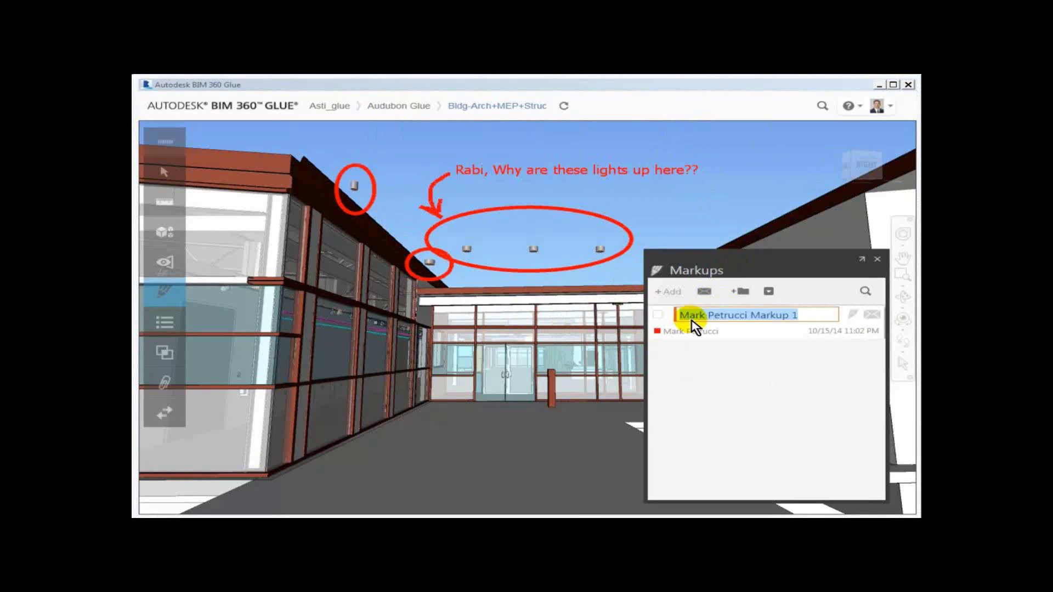
{"action": "type", "text": "Lights above building"}
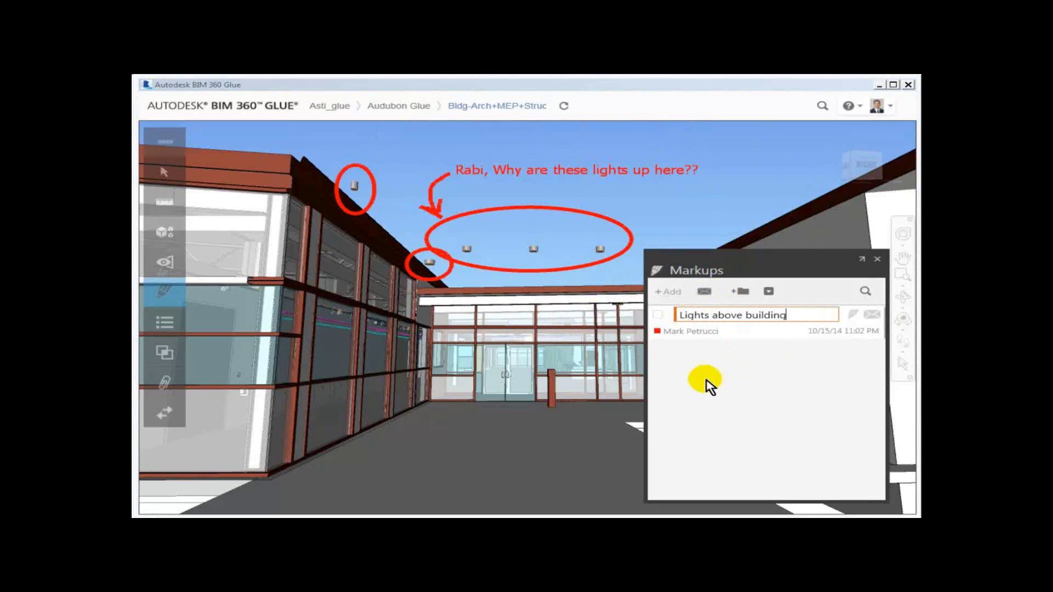
{"action": "left_click", "coordinate": [563, 402]}
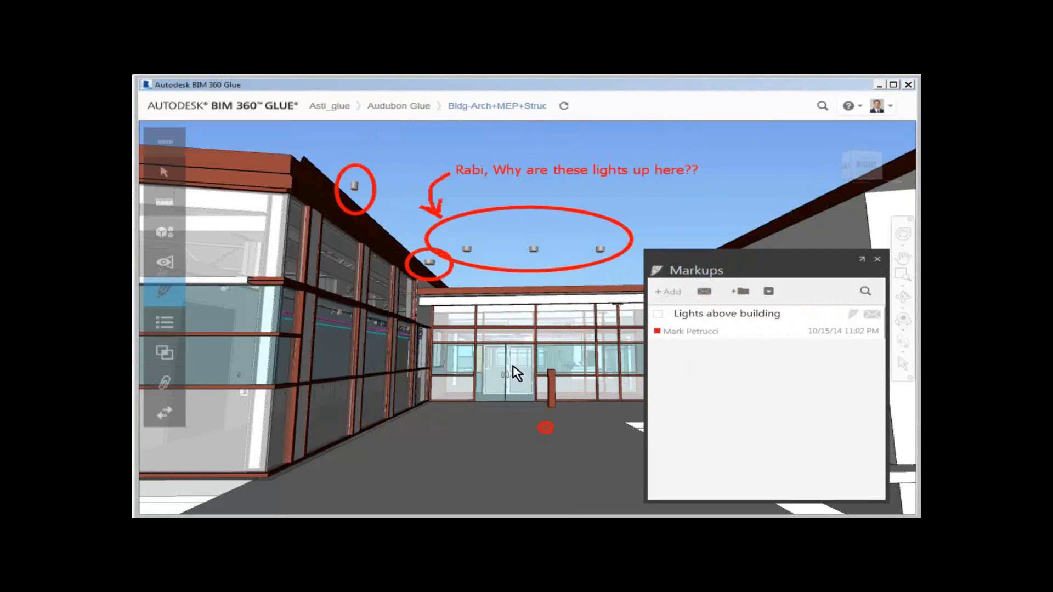
Reopen the "Lights above building" markup and notify the colleague addressed in its note with the message "Please review"
{"action": "mouse_move", "coordinate": [516, 373]}
{"action": "left_mouse_down"}
{"action": "mouse_move", "coordinate": [510, 364]}
{"action": "mouse_move", "coordinate": [528, 446]}
{"action": "mouse_move", "coordinate": [521, 404]}
{"action": "mouse_move", "coordinate": [528, 412]}
{"action": "left_mouse_up"}
{"action": "left_click", "coordinate": [709, 316]}
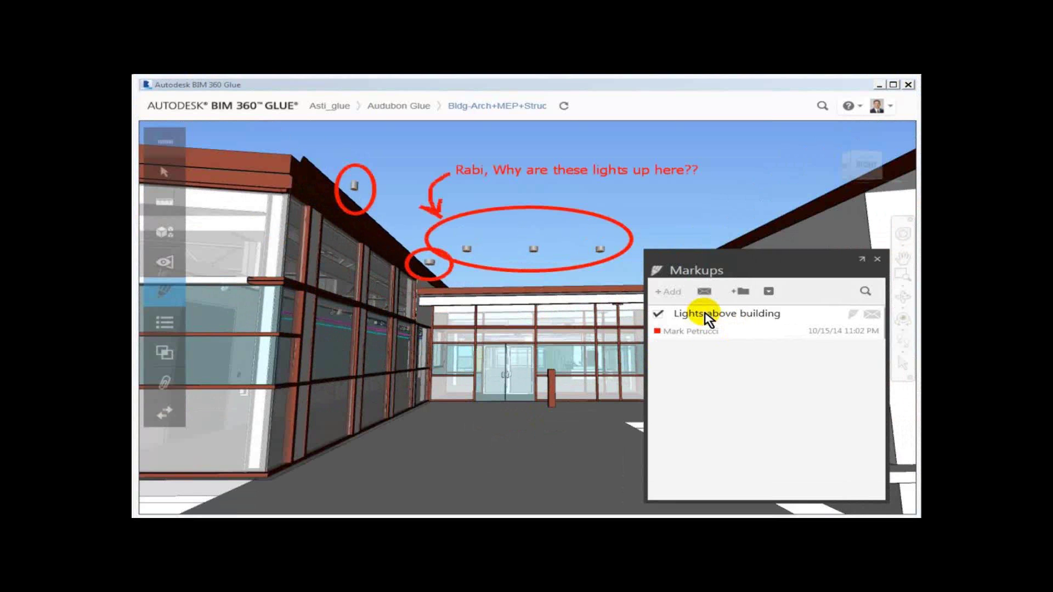
{"action": "left_click", "coordinate": [871, 318]}
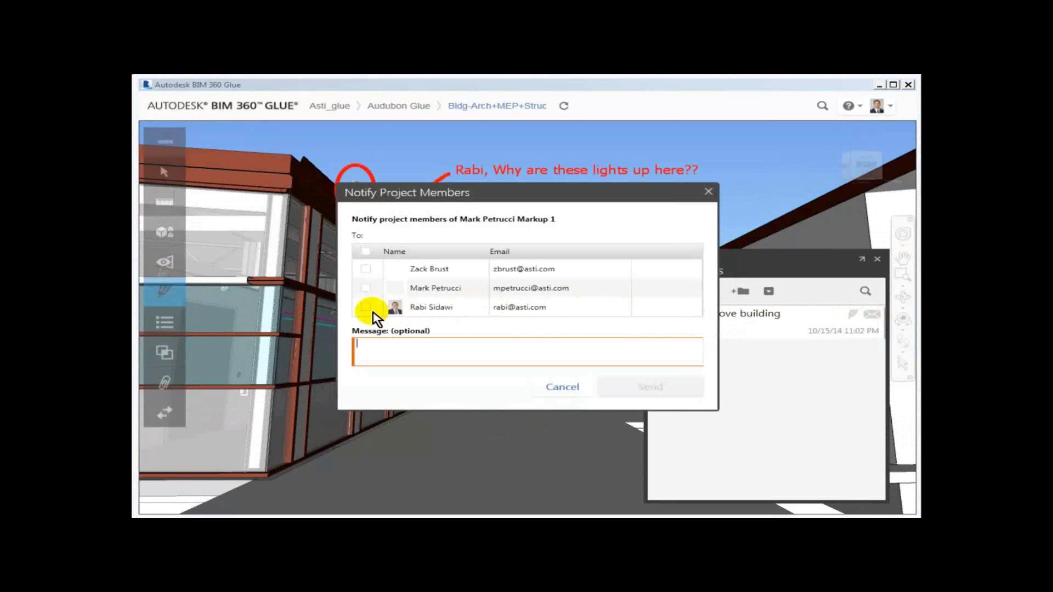
{"action": "left_click", "coordinate": [366, 307]}
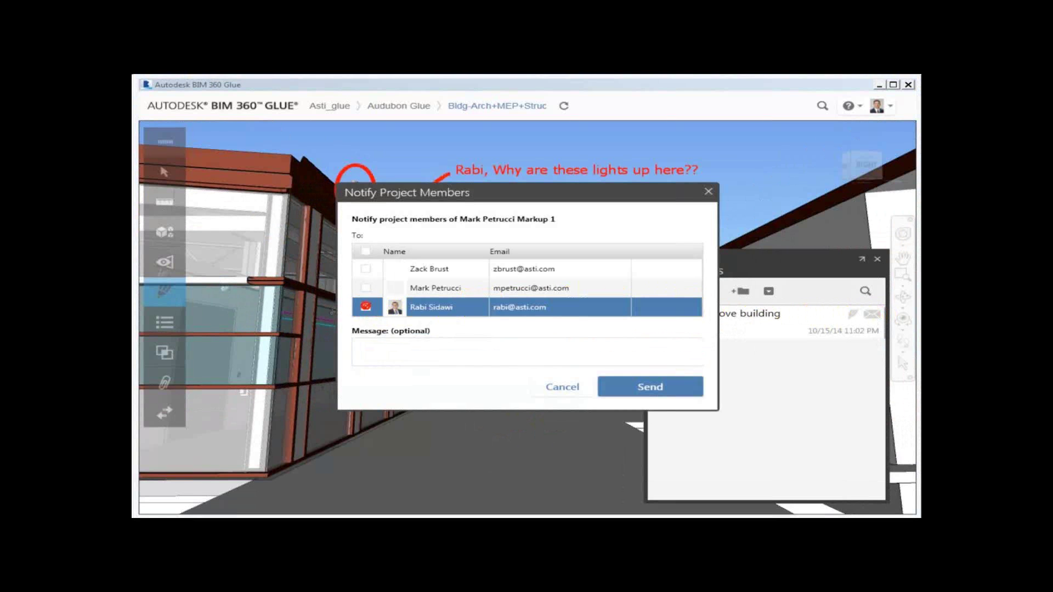
{"action": "left_click", "coordinate": [434, 352]}
{"action": "type", "text": "Please review"}
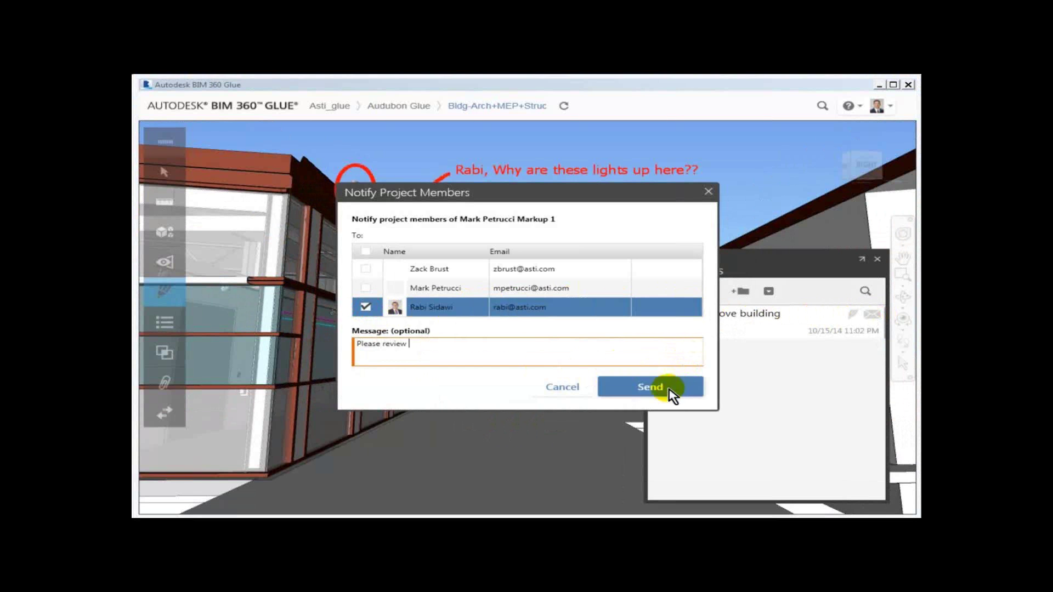
{"action": "left_click", "coordinate": [651, 388]}
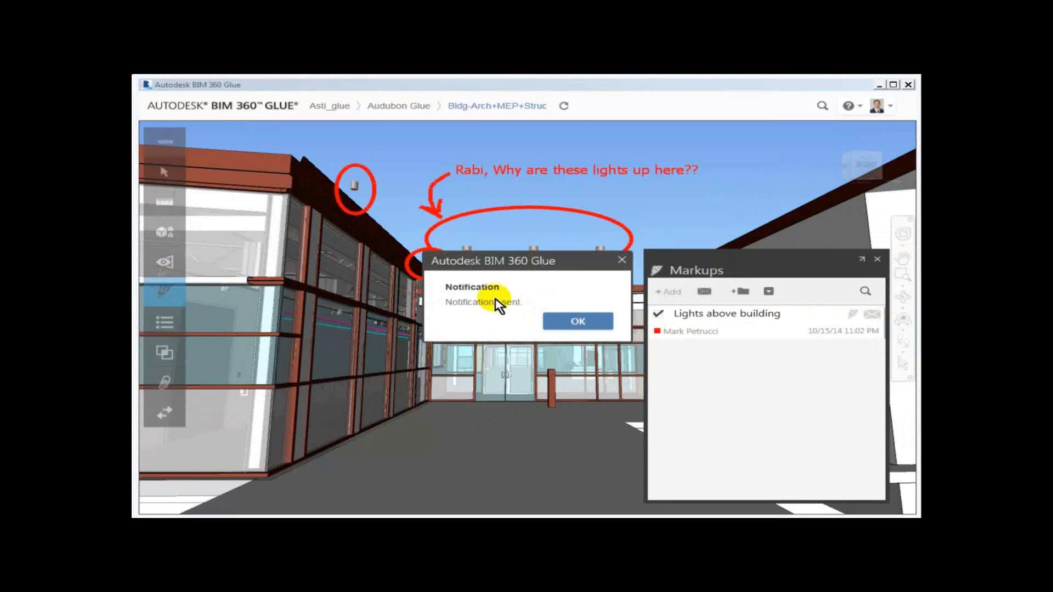
{"action": "left_click", "coordinate": [576, 322]}
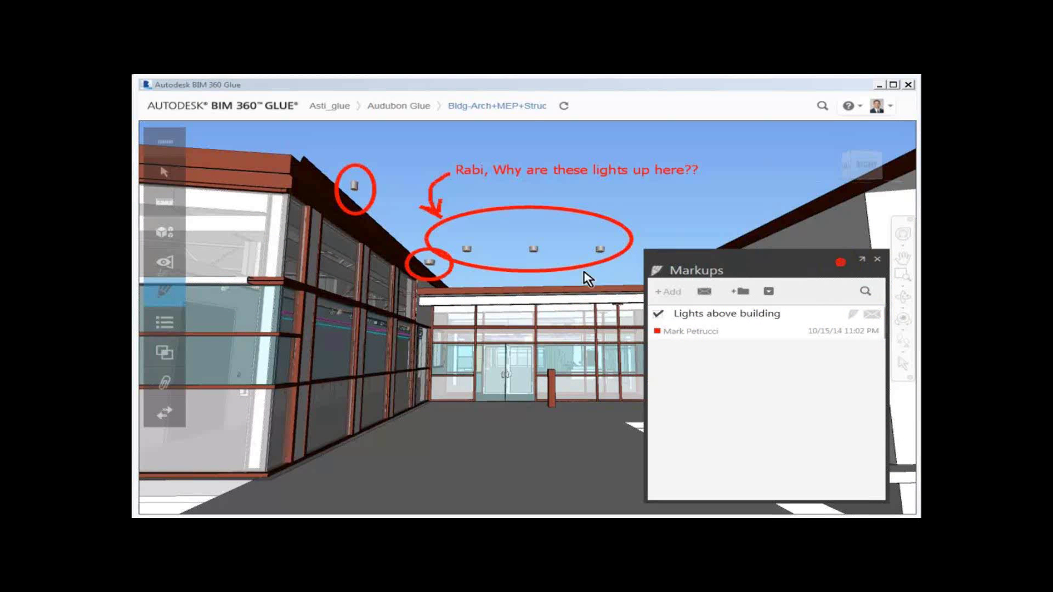
Inside the main lobby, create a new markup with a freehand loop around the ducts and hanging light fixture, and save it
{"action": "left_click_drag", "start_coordinate": [790, 263], "coordinate": [368, 268]}
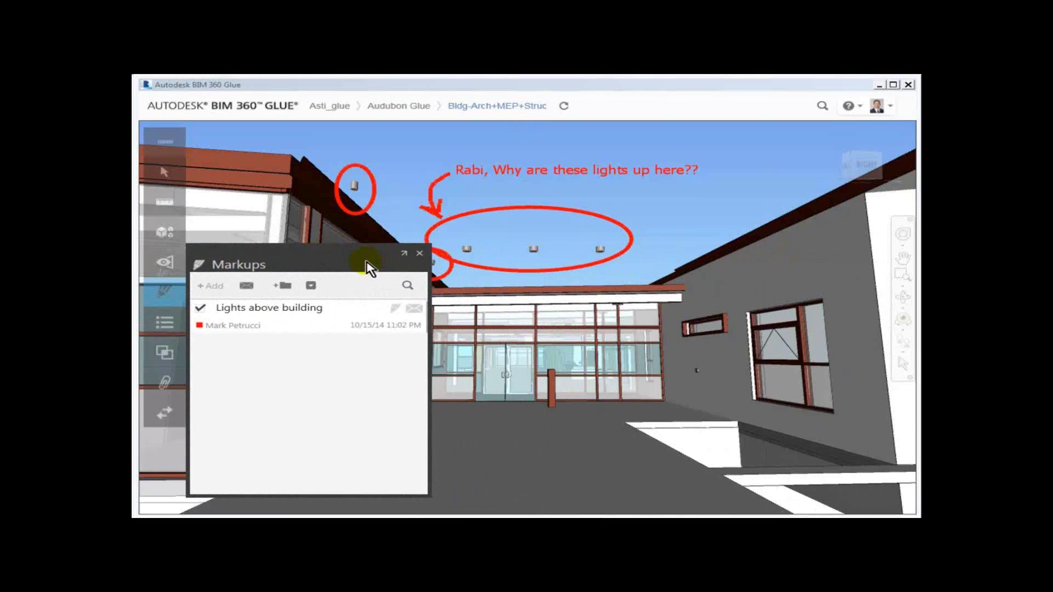
{"action": "left_click", "coordinate": [902, 234]}
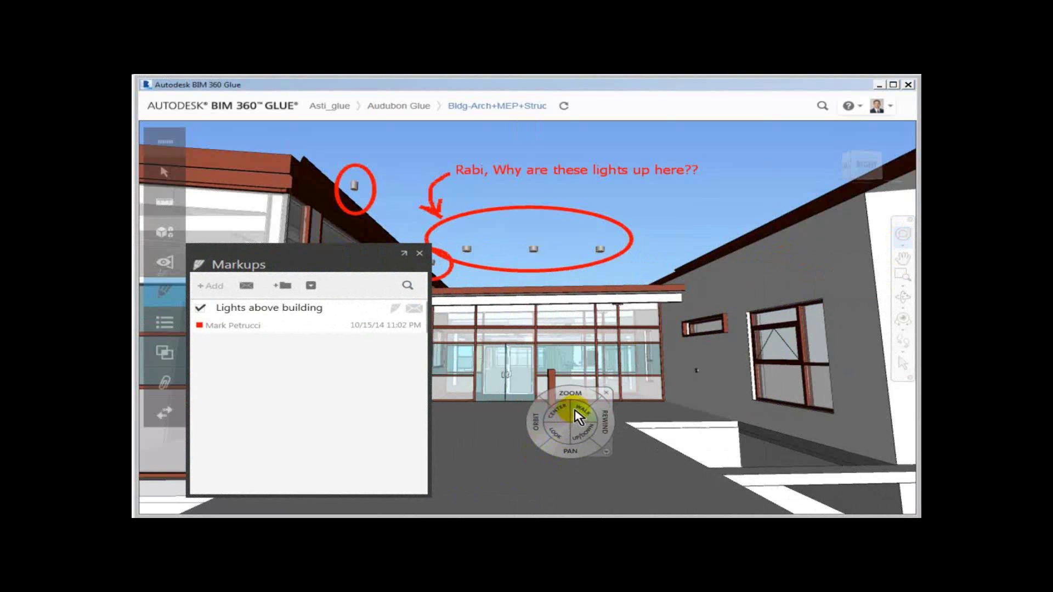
{"action": "left_click_drag", "start_coordinate": [578, 416], "coordinate": [510, 374]}
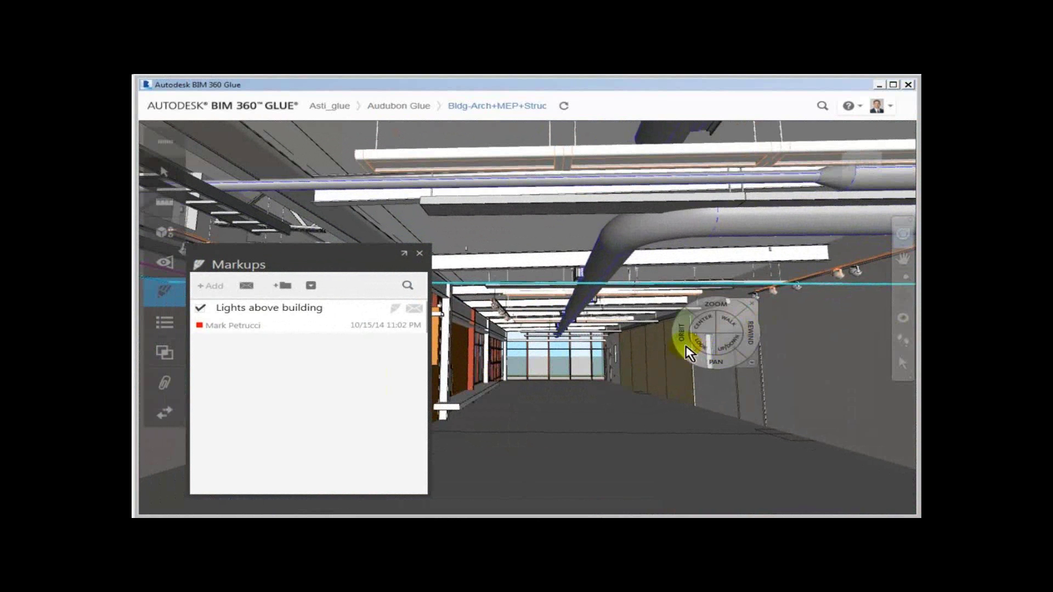
{"action": "left_click_drag", "start_coordinate": [705, 349], "coordinate": [839, 291]}
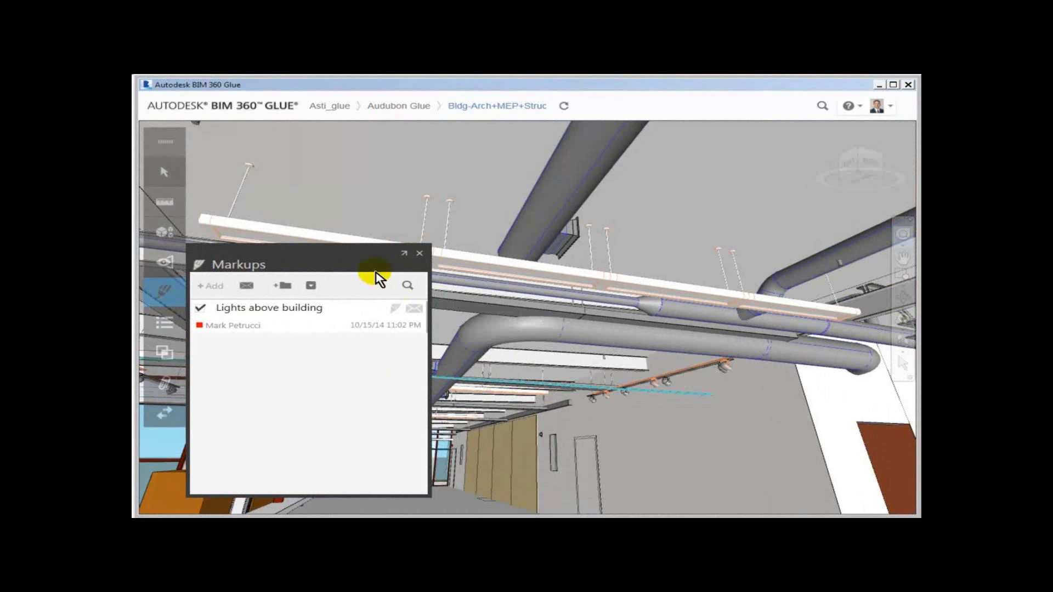
{"action": "left_click", "coordinate": [214, 287]}
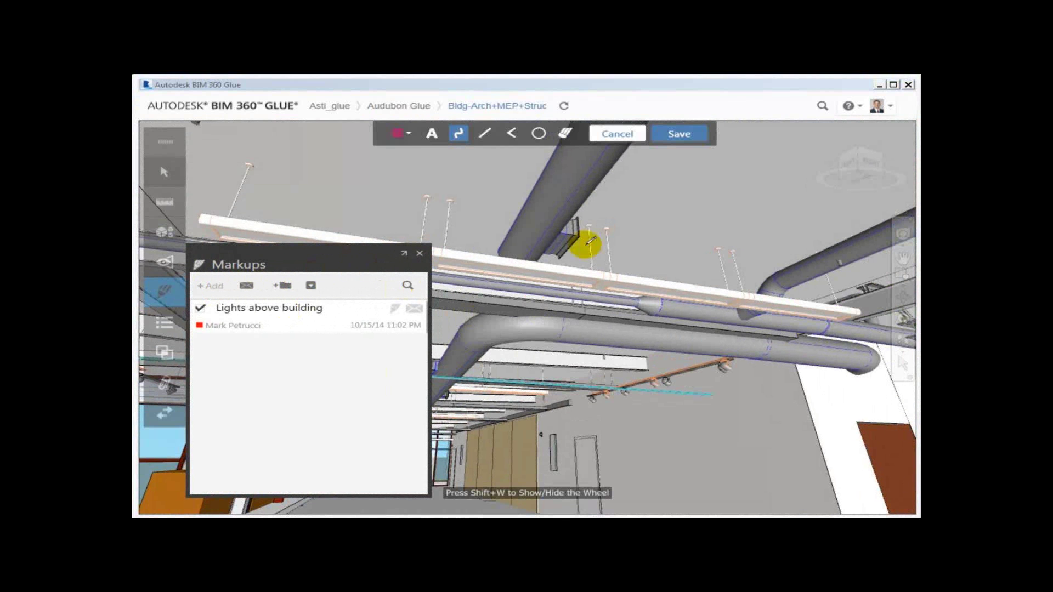
{"action": "left_click", "coordinate": [460, 134]}
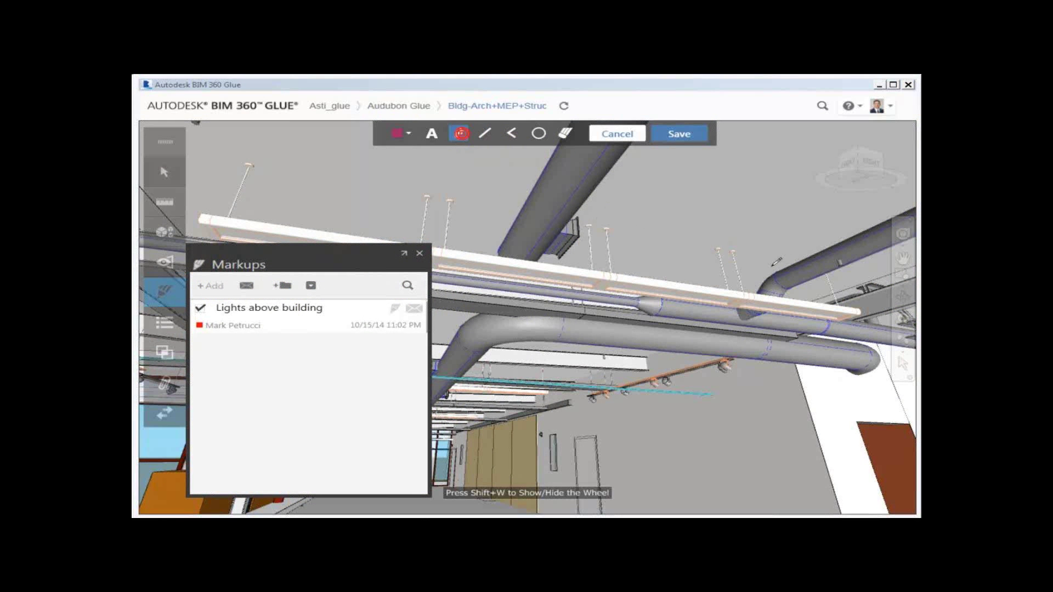
{"action": "mouse_move", "coordinate": [736, 264]}
{"action": "left_mouse_down"}
{"action": "mouse_move", "coordinate": [666, 251]}
{"action": "mouse_move", "coordinate": [716, 399]}
{"action": "mouse_move", "coordinate": [799, 282]}
{"action": "mouse_move", "coordinate": [710, 265]}
{"action": "left_mouse_up"}
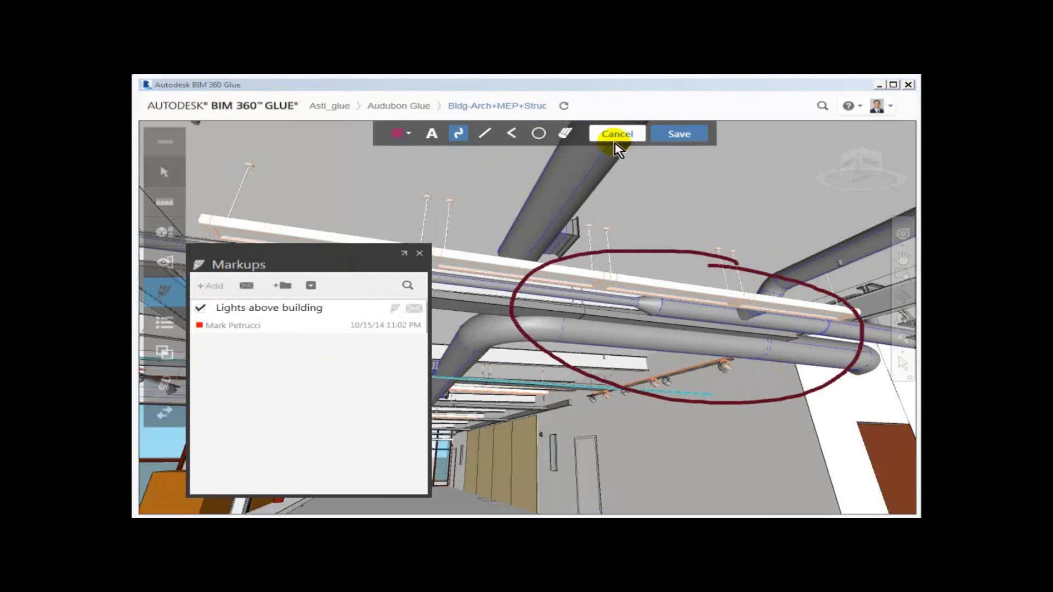
{"action": "left_click", "coordinate": [678, 135]}
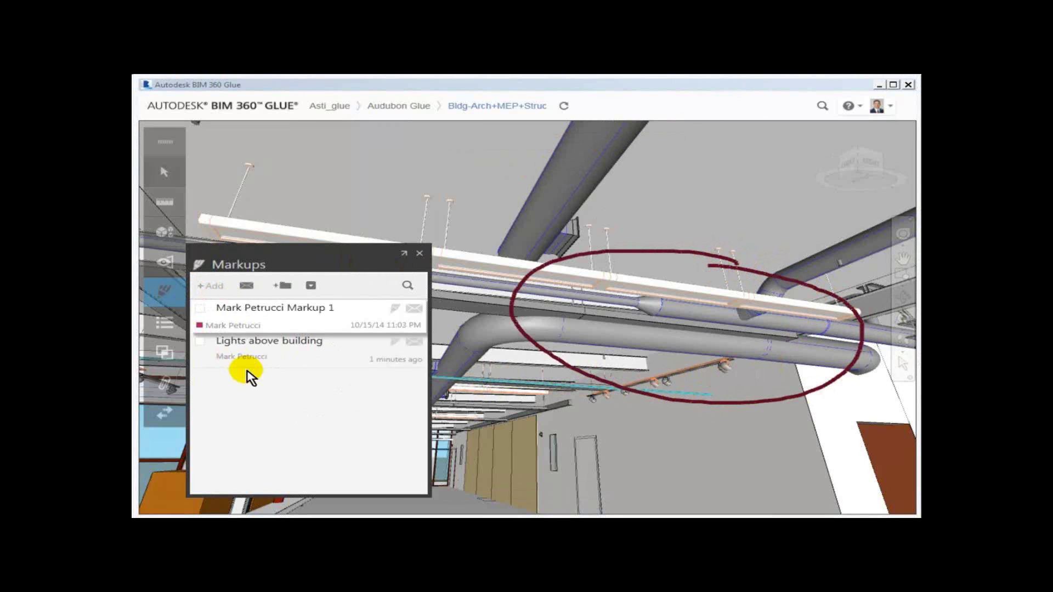
Rename the new lobby markup as "Duct in main lobby"
{"action": "right_click", "coordinate": [267, 313]}
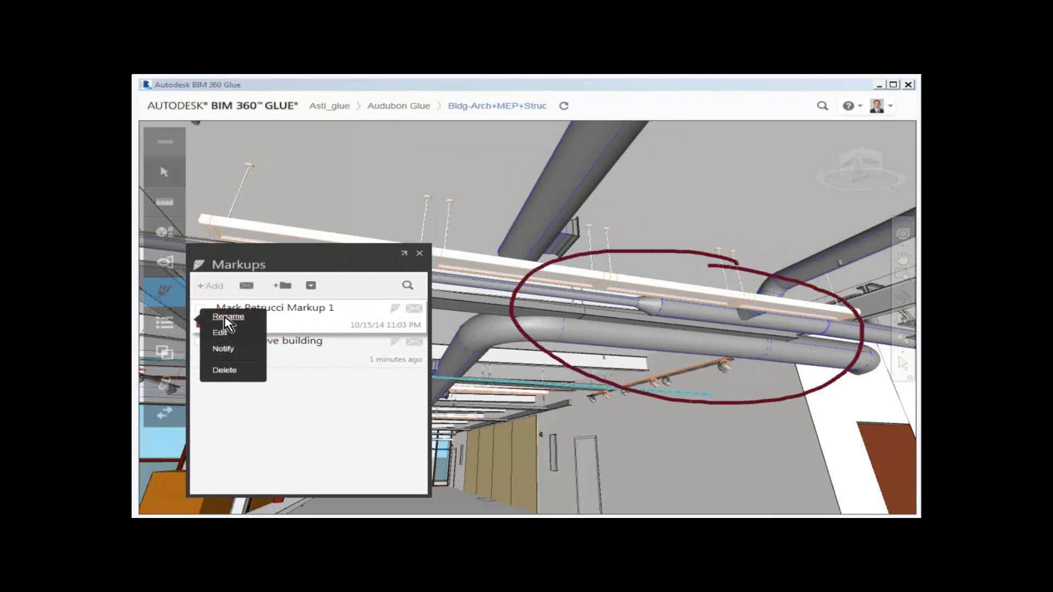
{"action": "left_click", "coordinate": [227, 321]}
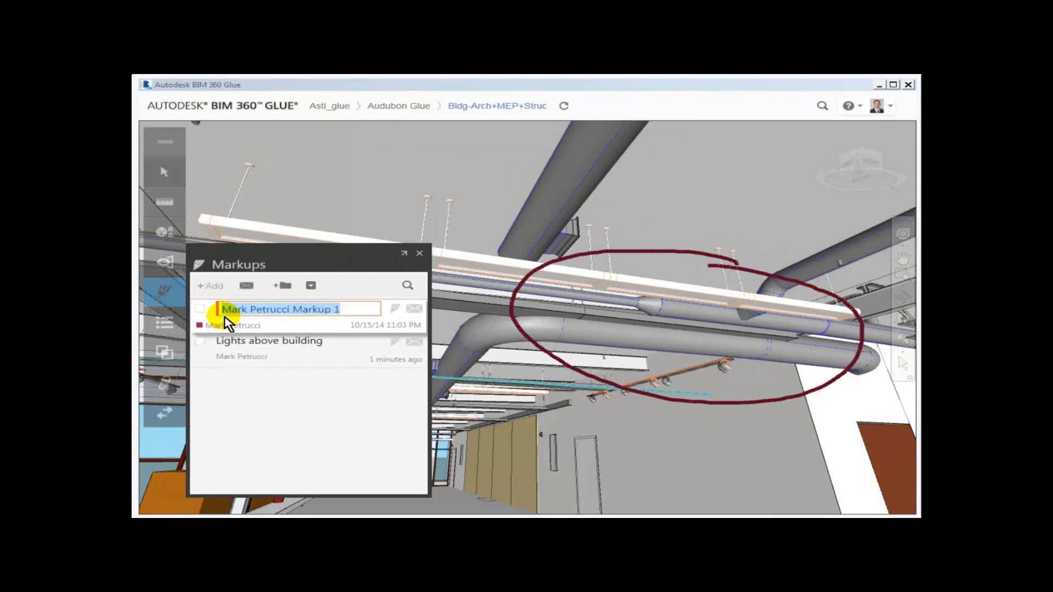
{"action": "type", "text": "P"}
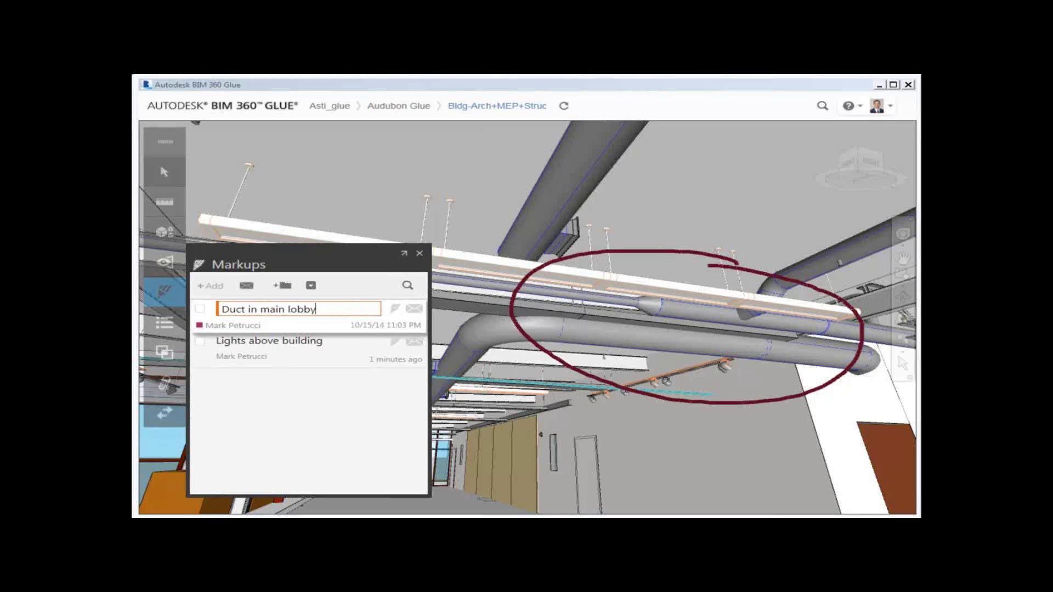
{"action": "key", "text": "Return"}
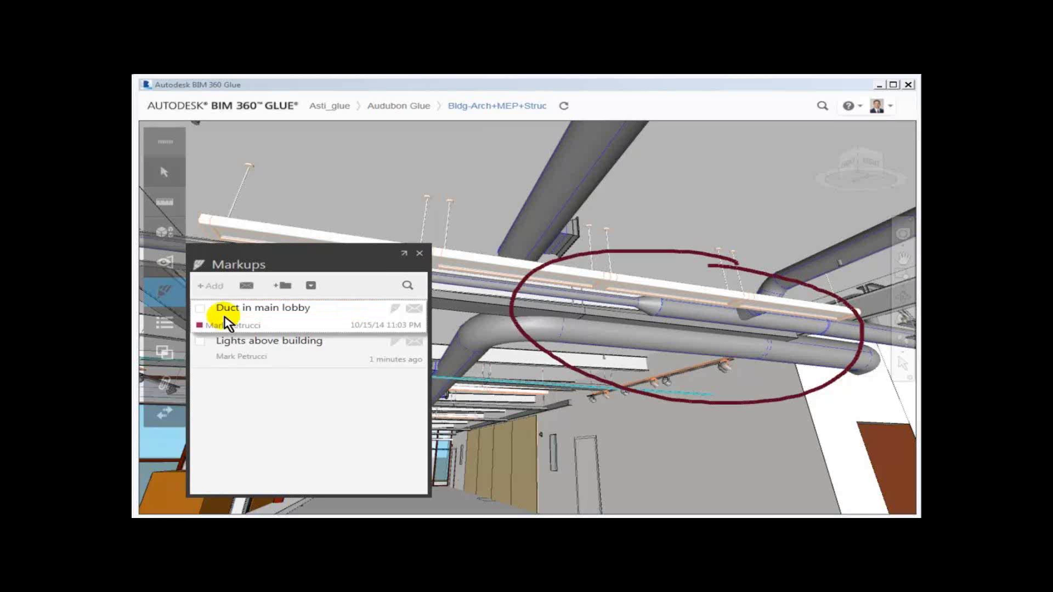
Notify the markup's author about "Duct in main lobby" with a message starting "Follow up with MEP about this. Maybe we need to move", and leave the markup
{"action": "left_click", "coordinate": [414, 311]}
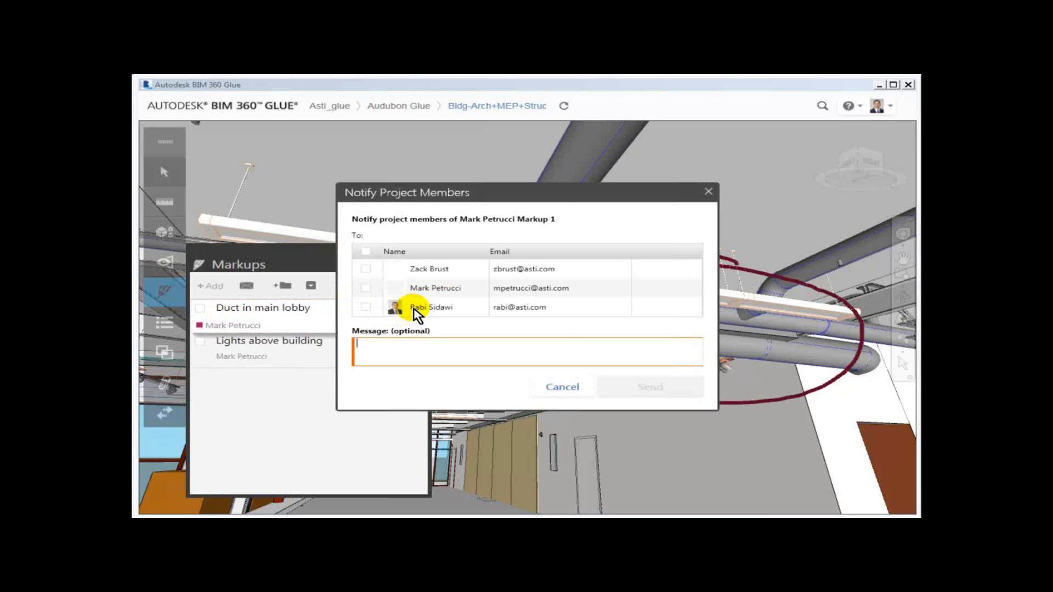
{"action": "left_click", "coordinate": [365, 287]}
{"action": "left_click", "coordinate": [417, 355]}
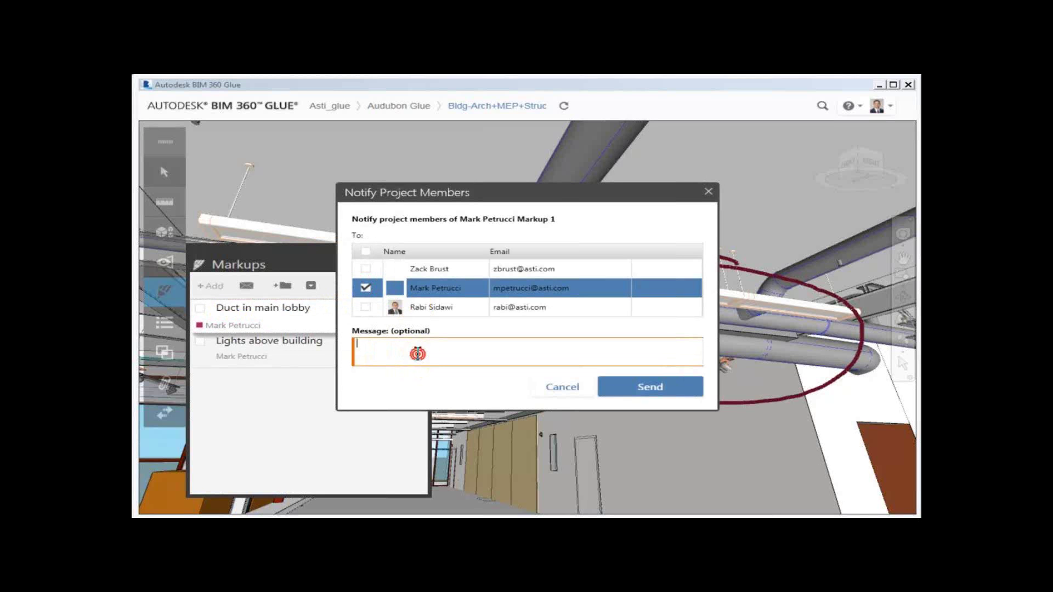
{"action": "type", "text": "Fo"}
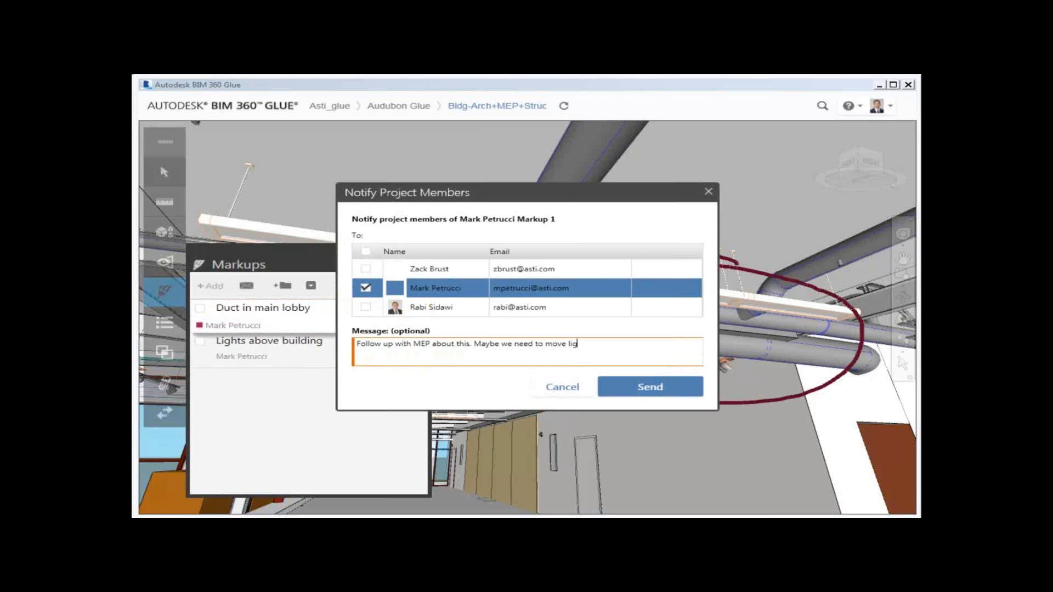
{"action": "left_click", "coordinate": [657, 389]}
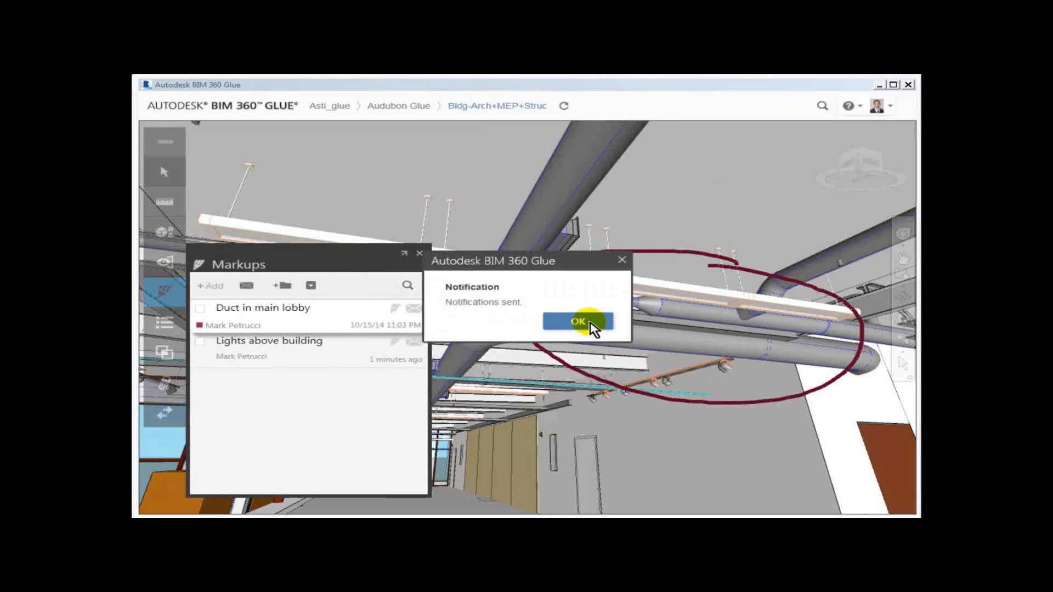
{"action": "left_click", "coordinate": [582, 319]}
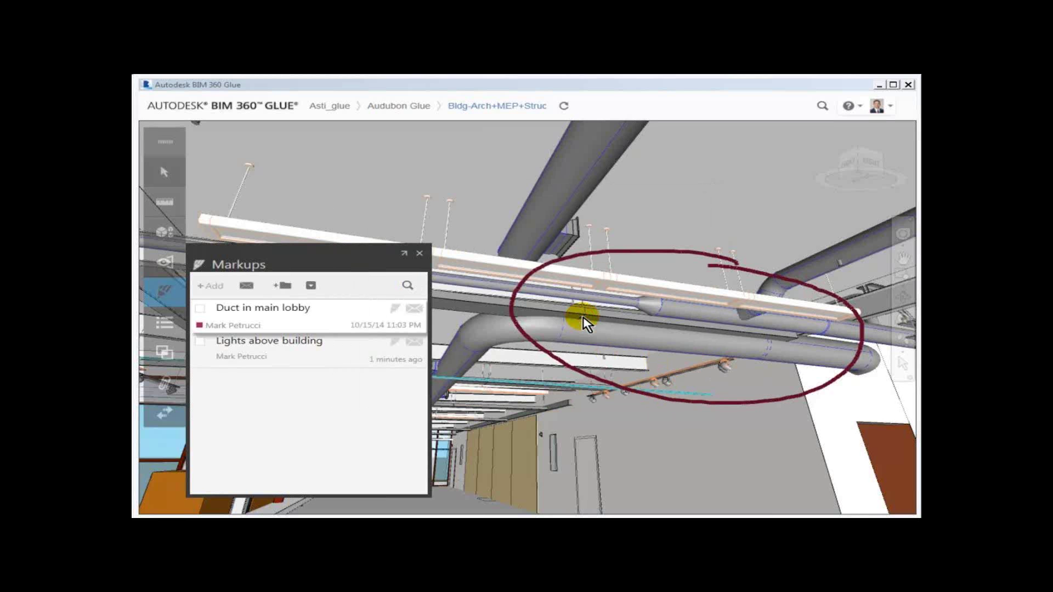
{"action": "left_click", "coordinate": [420, 253]}
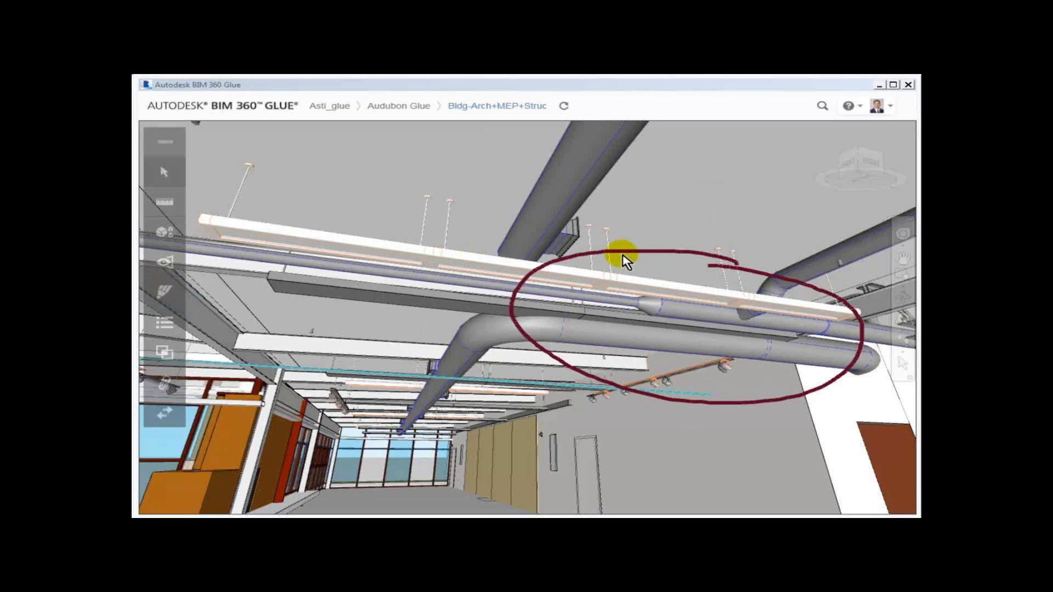
{"action": "left_click", "coordinate": [818, 131]}
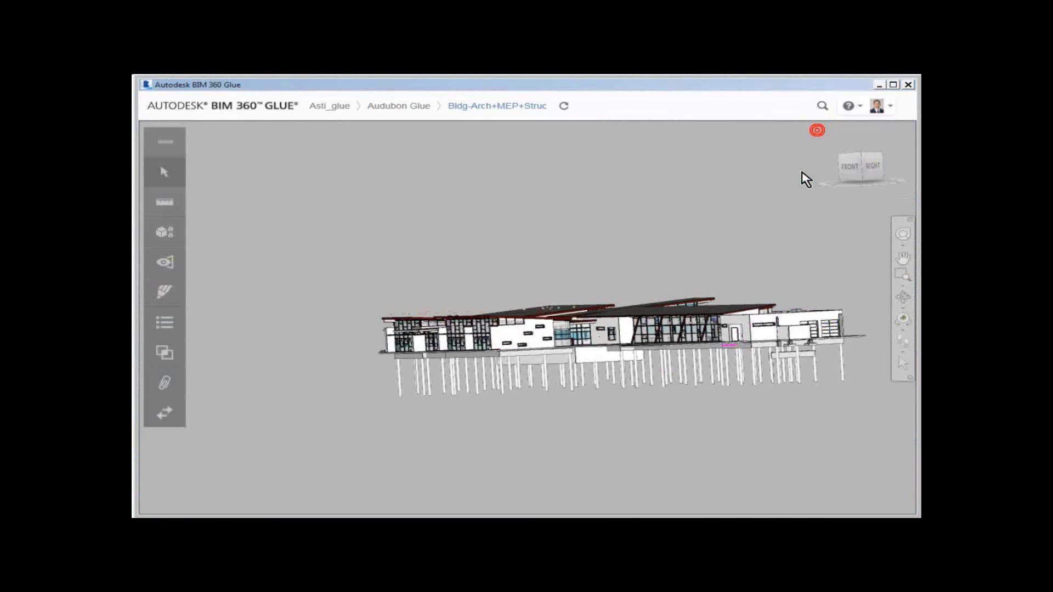
Switch to Outlook, open the latest Audubon Glue notification e-mail, and enlarge the Glue window showing the linked lobby markup
{"action": "key", "text": "alt+Tab"}
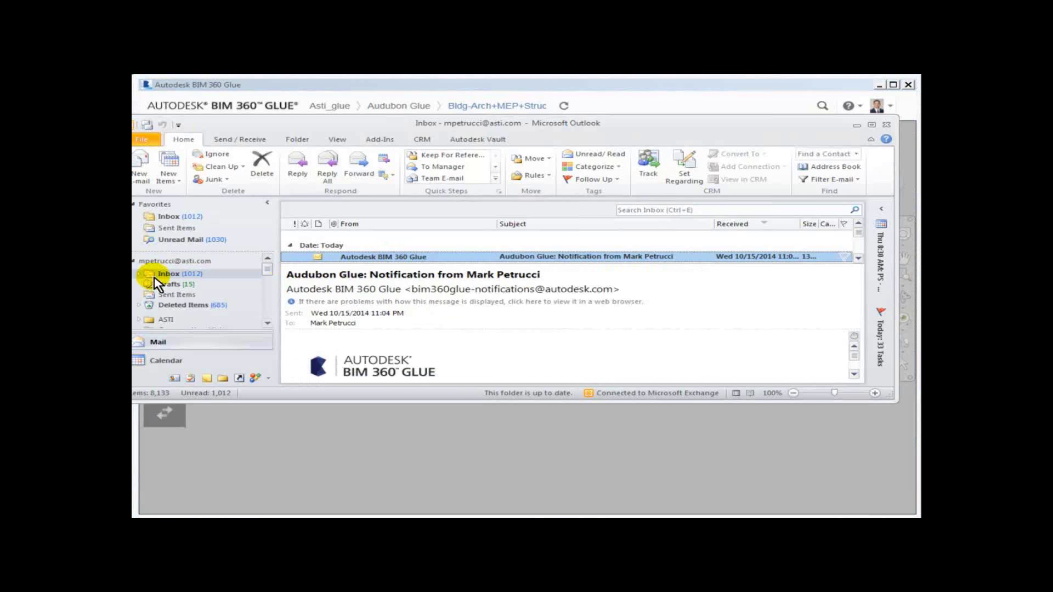
{"action": "left_click_drag", "start_coordinate": [134, 271], "coordinate": [148, 270]}
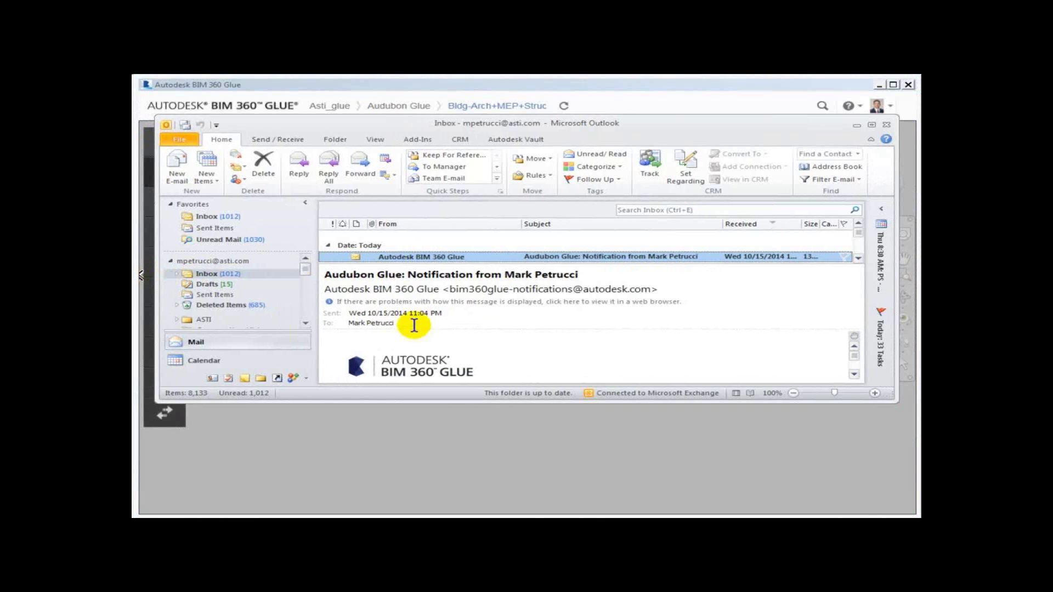
{"action": "double_click", "coordinate": [415, 258]}
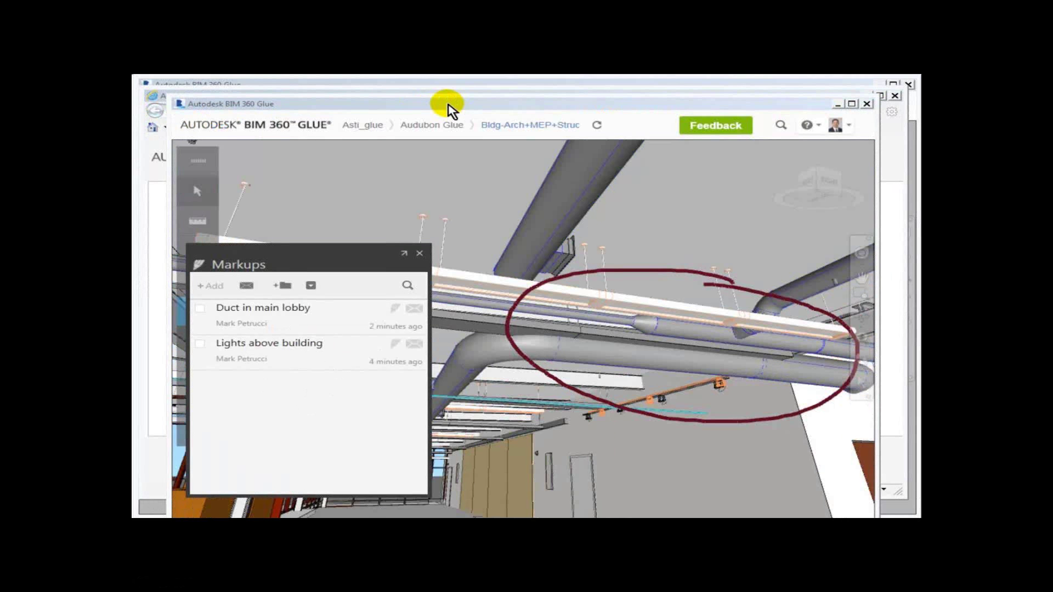
{"action": "left_click_drag", "start_coordinate": [453, 106], "coordinate": [496, 94]}
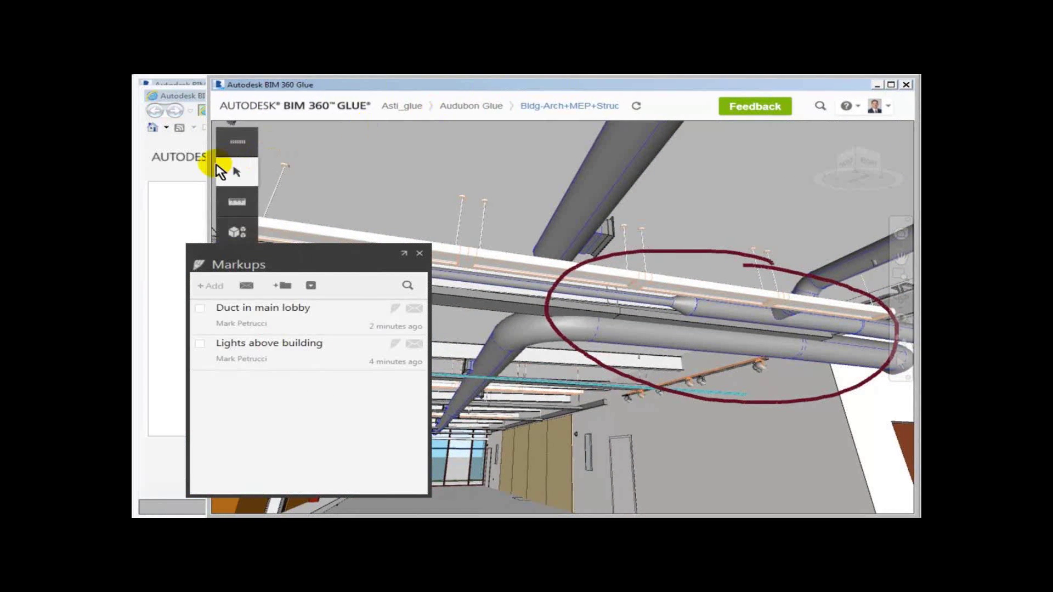
{"action": "left_click_drag", "start_coordinate": [208, 167], "coordinate": [134, 169]}
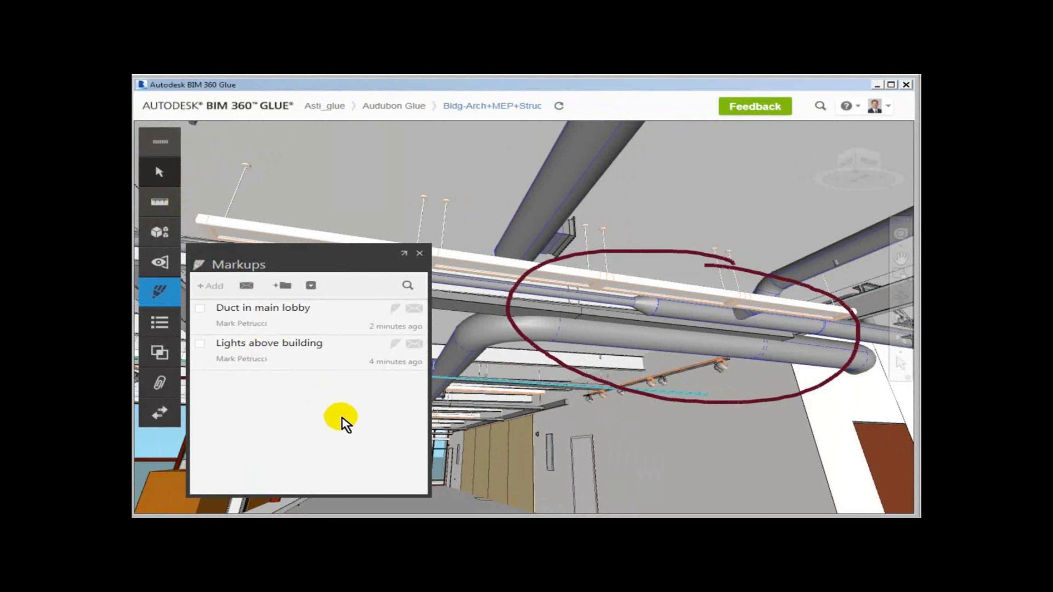
Add the red text "Let's move the lights" above the ellipse around the ducts in the lobby markup
{"action": "mouse_move", "coordinate": [674, 389]}
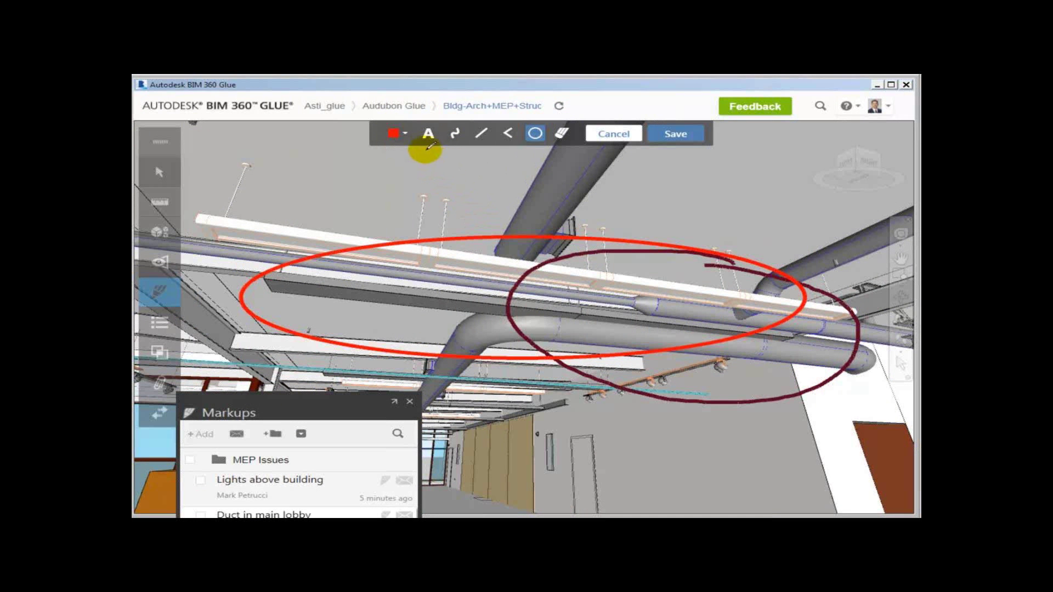
{"action": "left_click", "coordinate": [428, 134]}
{"action": "left_click", "coordinate": [364, 219]}
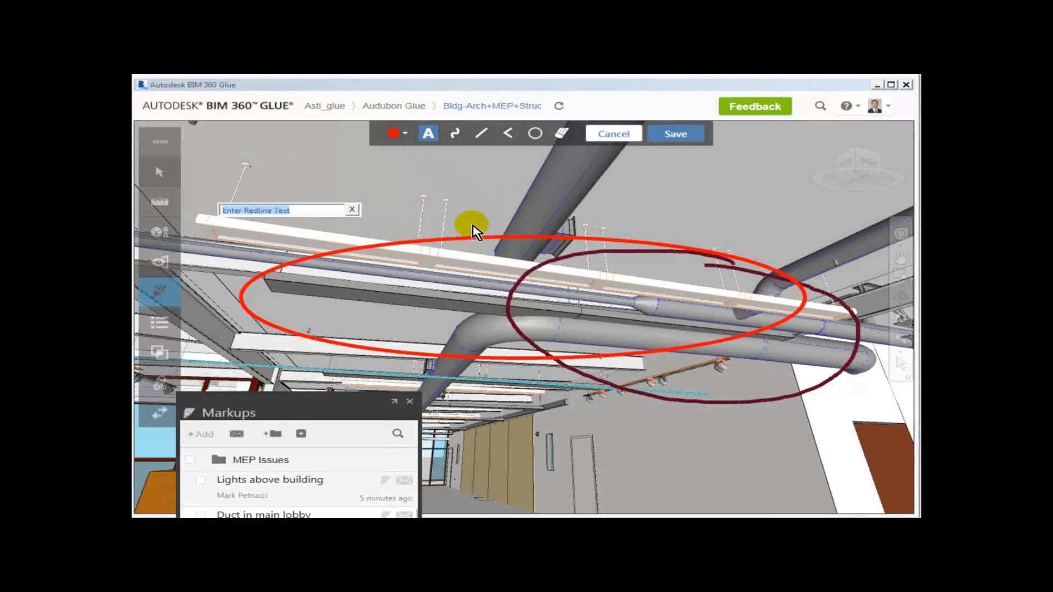
{"action": "type", "text": "Let's move "}
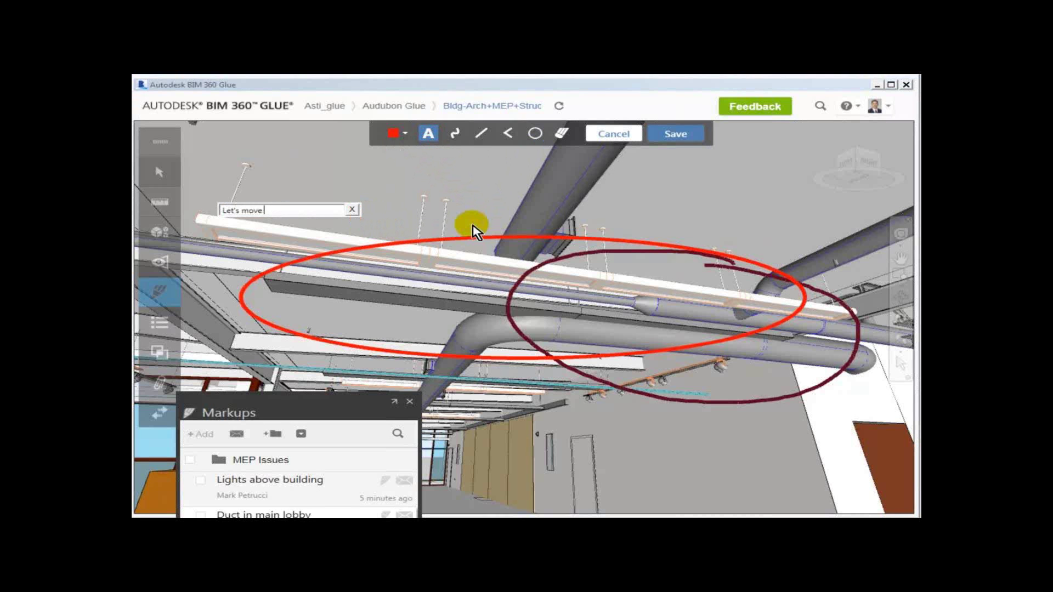
{"action": "type", "text": "the lights"}
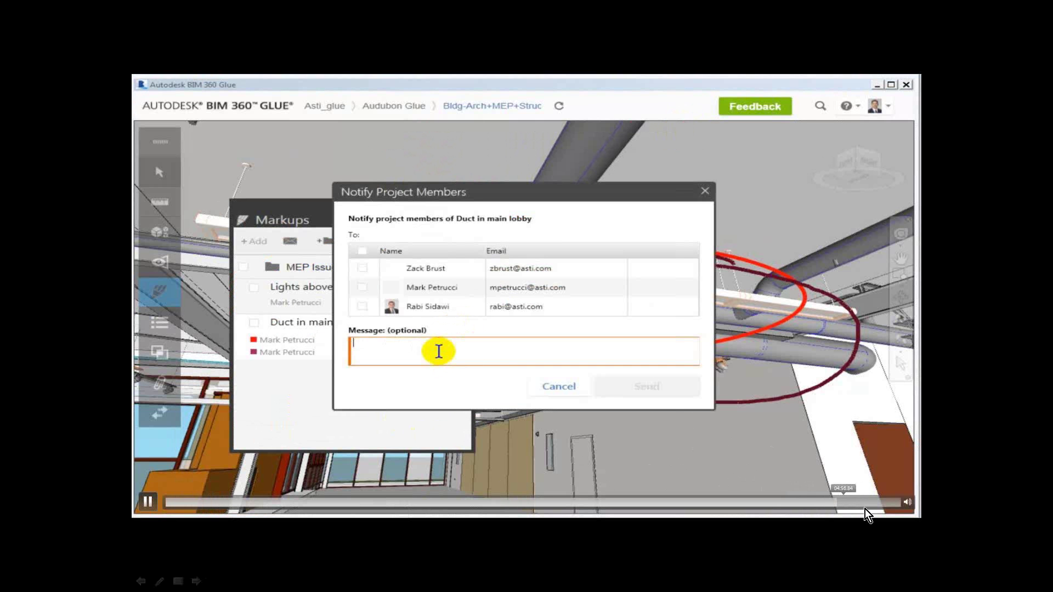
{"action": "left_click", "coordinate": [826, 503]}
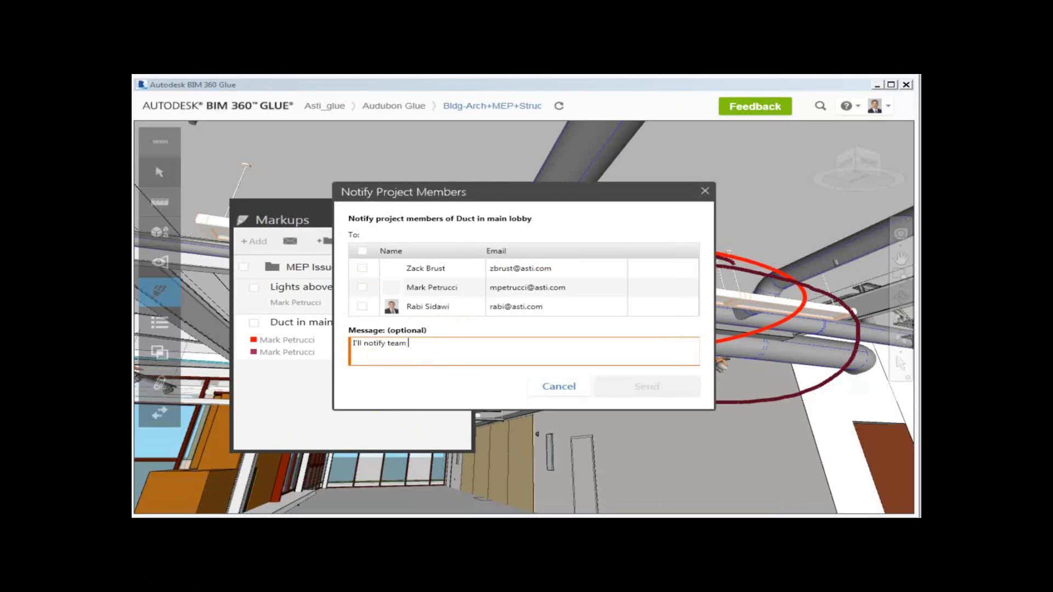
{"action": "mouse_move", "coordinate": [639, 347]}
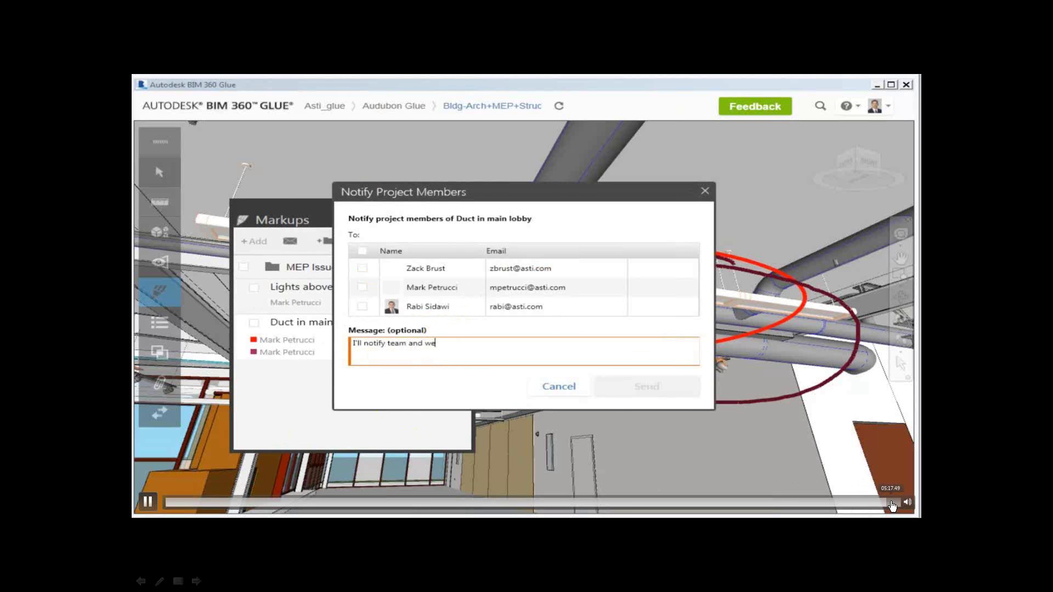
{"action": "left_click", "coordinate": [891, 503]}
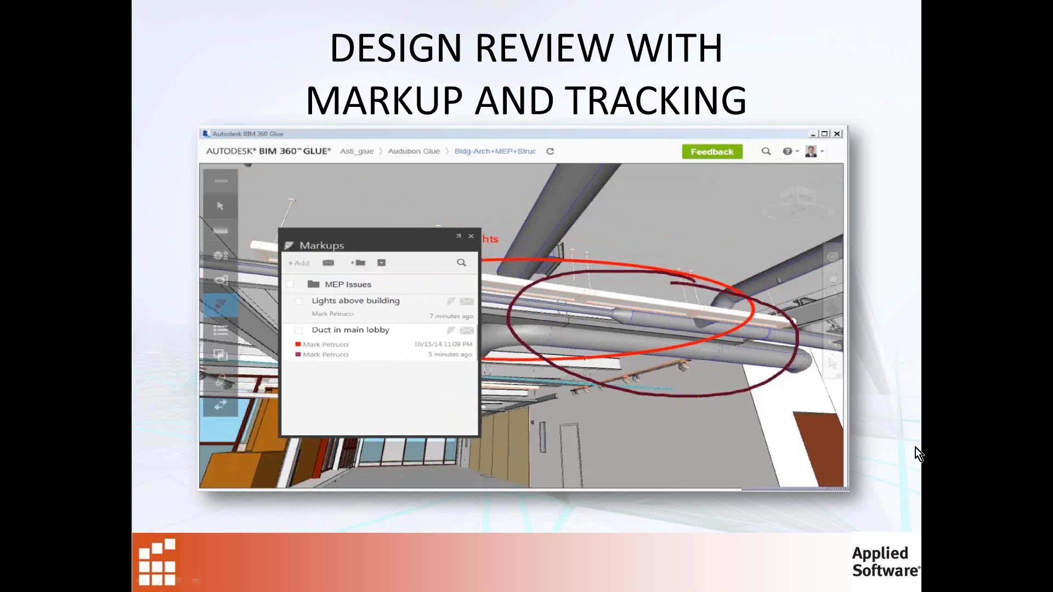
{"action": "left_click", "coordinate": [945, 420]}
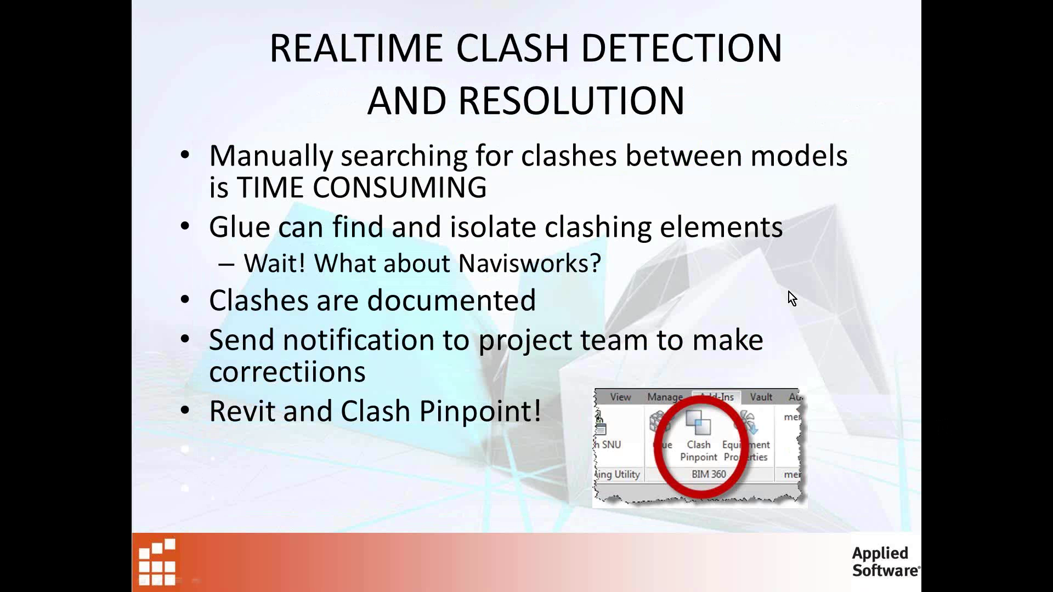
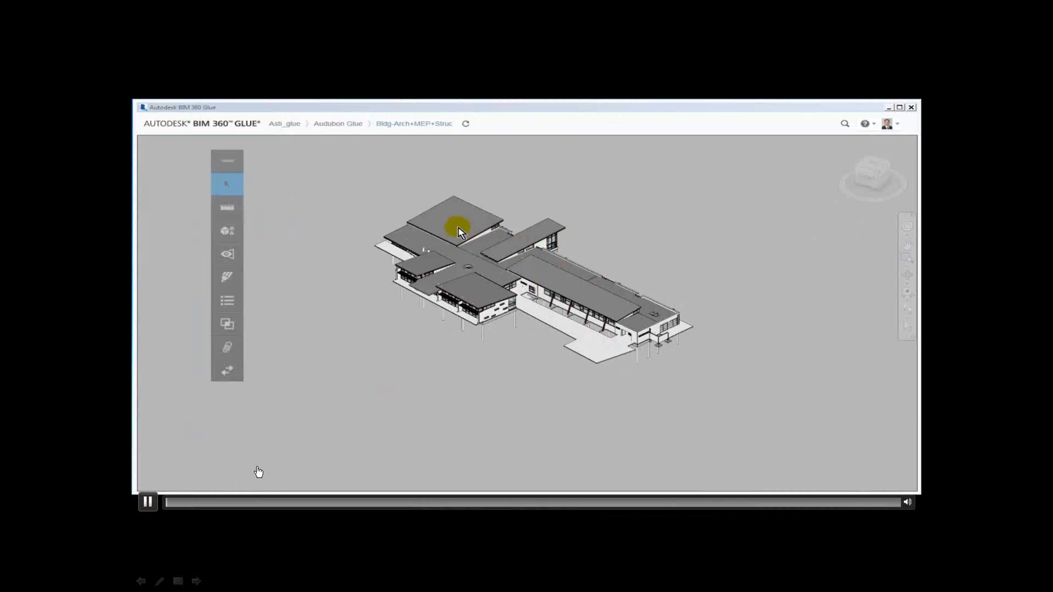
Select the whole Roofs category in the Bldg-Arch+MEP+Struc model and hide it
{"action": "left_click", "coordinate": [226, 230]}
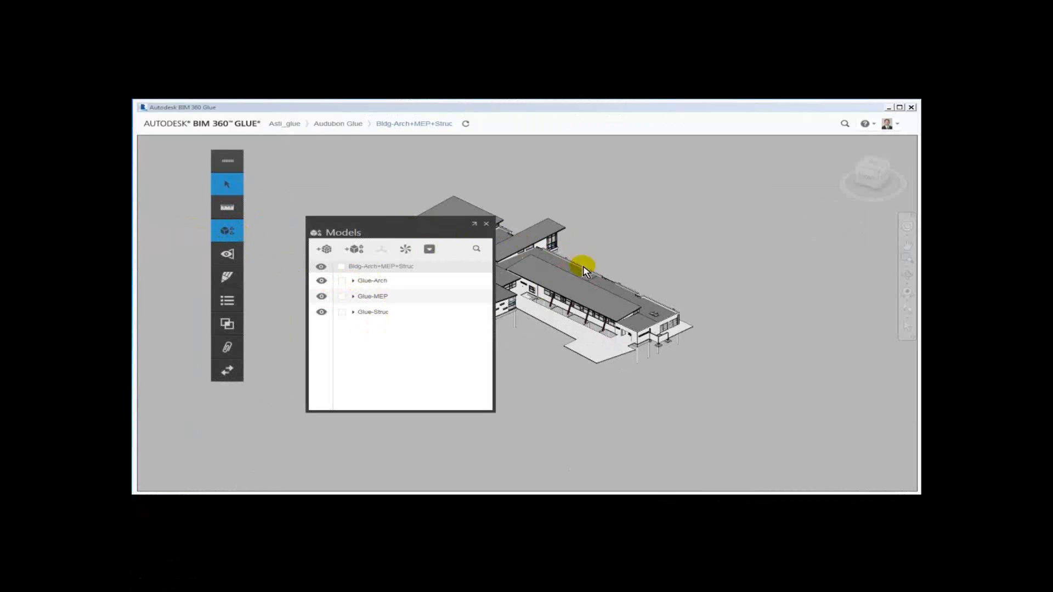
{"action": "left_click", "coordinate": [550, 279]}
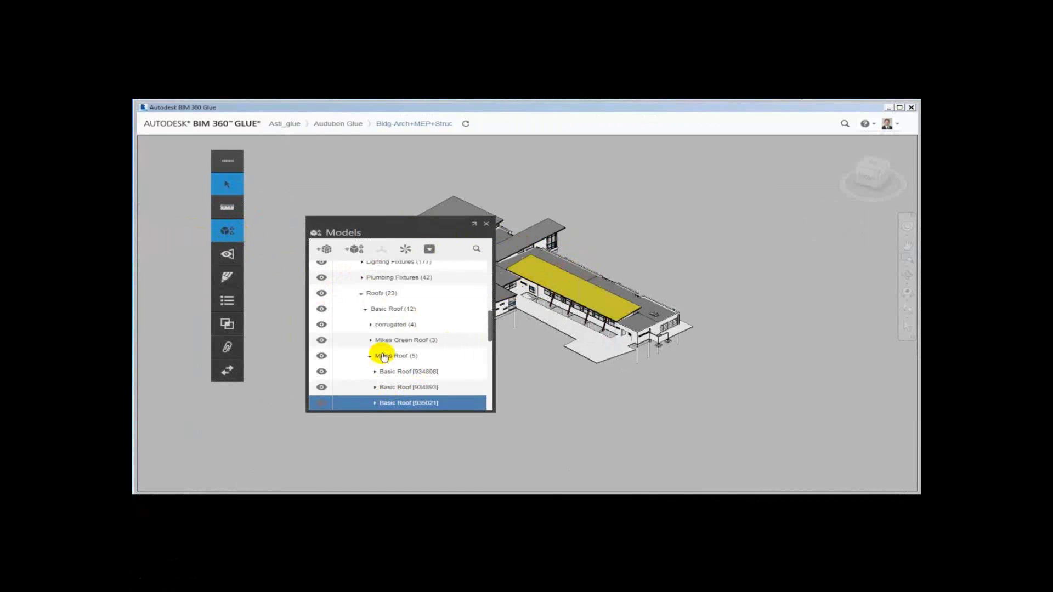
{"action": "left_click", "coordinate": [392, 311]}
{"action": "left_click", "coordinate": [380, 293]}
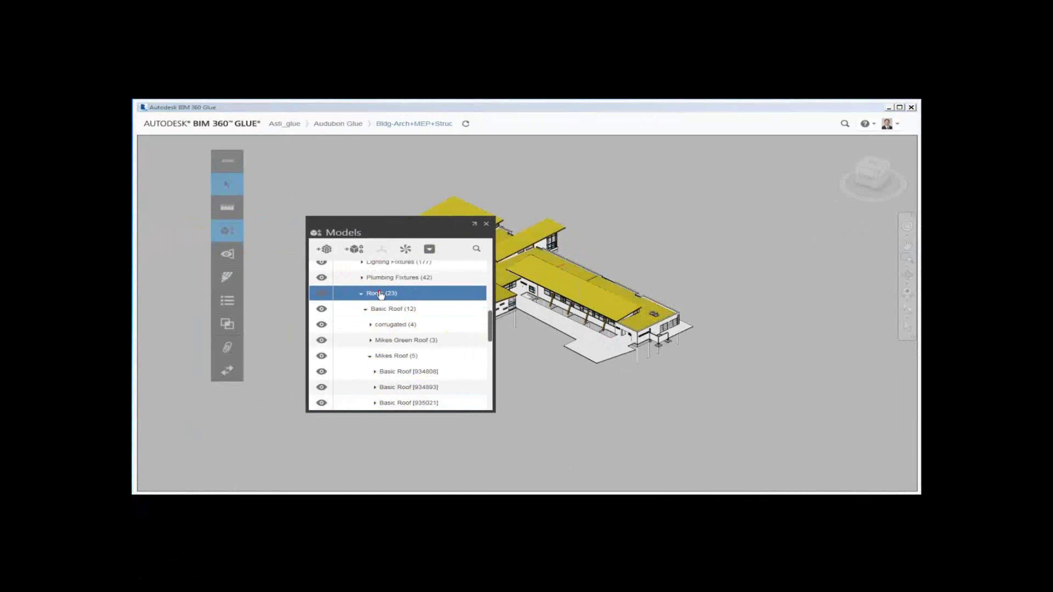
{"action": "right_click", "coordinate": [613, 248]}
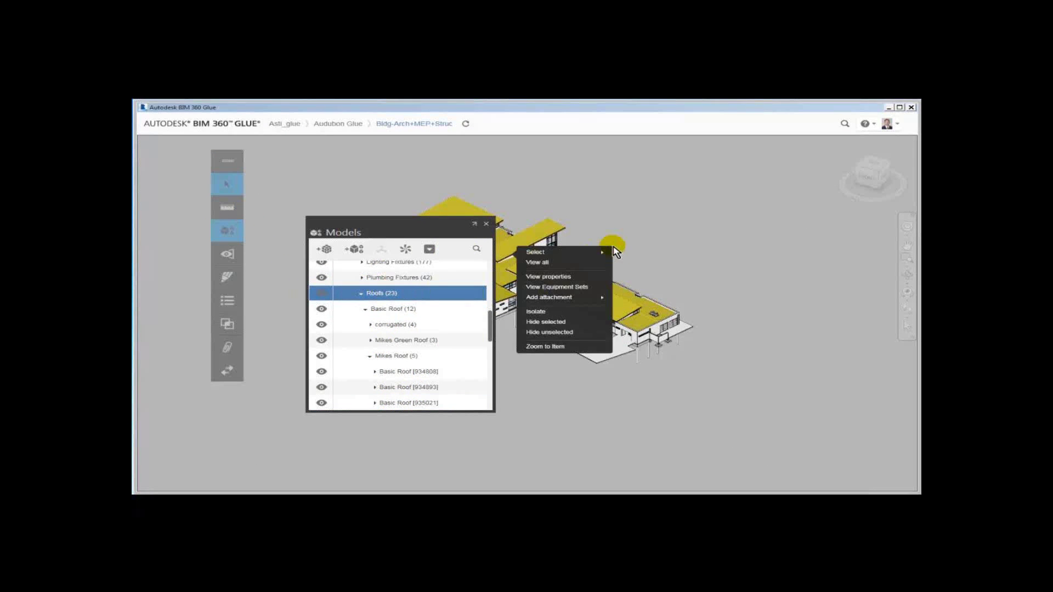
{"action": "left_click", "coordinate": [551, 324]}
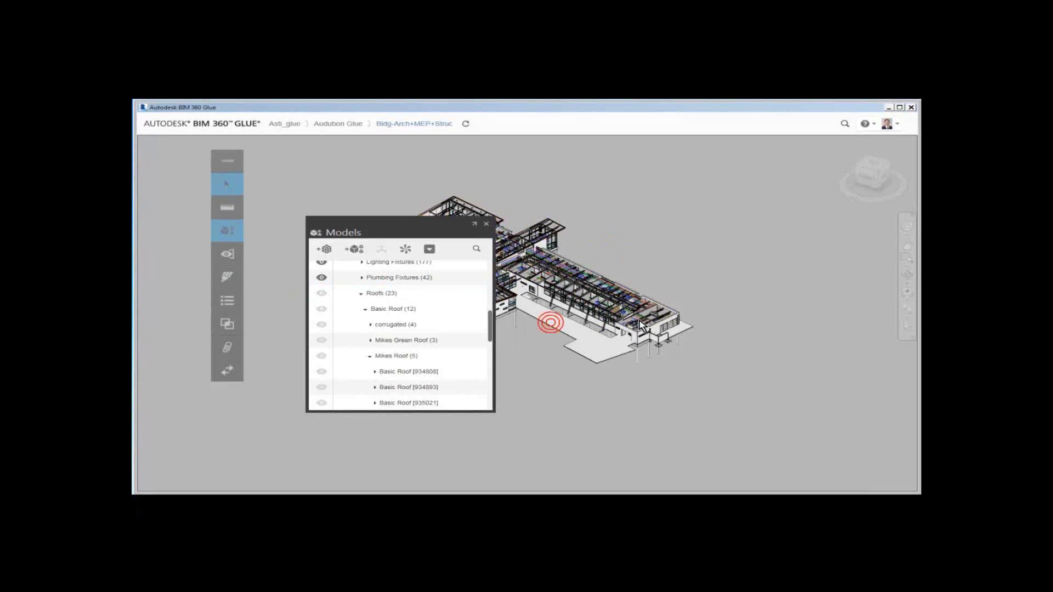
{"action": "left_click", "coordinate": [490, 226]}
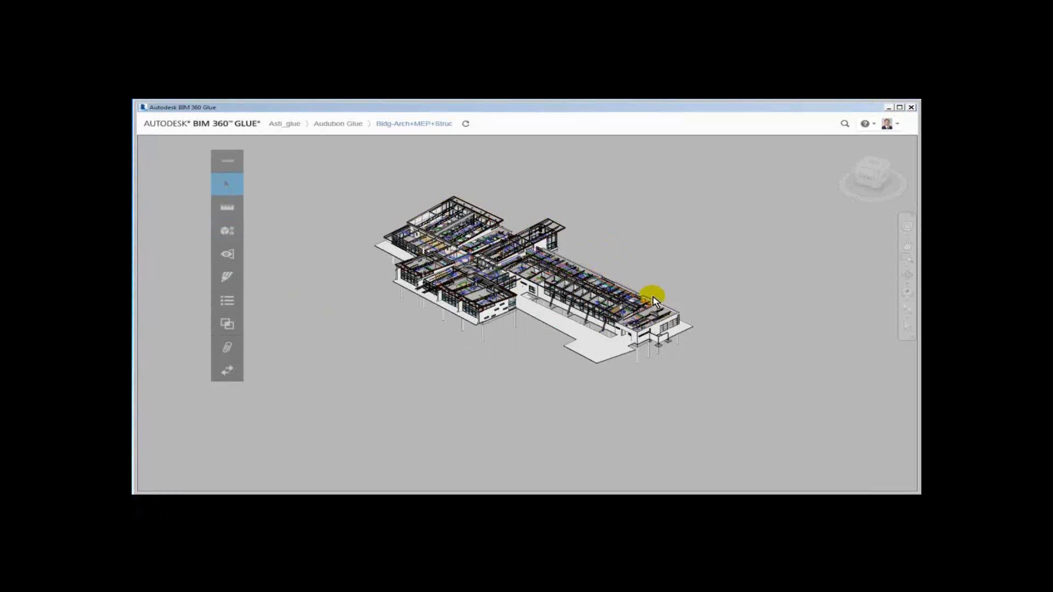
Measure point to point from the smaller round duct to the larger parallel duct beneath the hidden roof
{"action": "left_click", "coordinate": [906, 258]}
{"action": "mouse_move", "coordinate": [539, 254]}
{"action": "left_mouse_down"}
{"action": "mouse_move", "coordinate": [598, 286]}
{"action": "mouse_move", "coordinate": [604, 228]}
{"action": "left_mouse_up"}
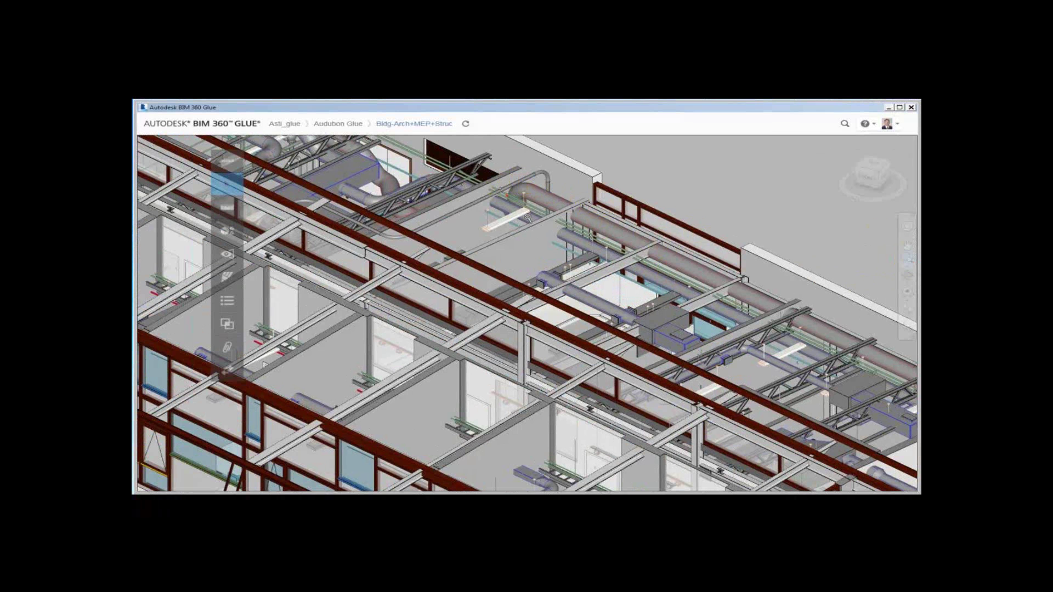
{"action": "left_click_drag", "start_coordinate": [499, 186], "coordinate": [735, 322]}
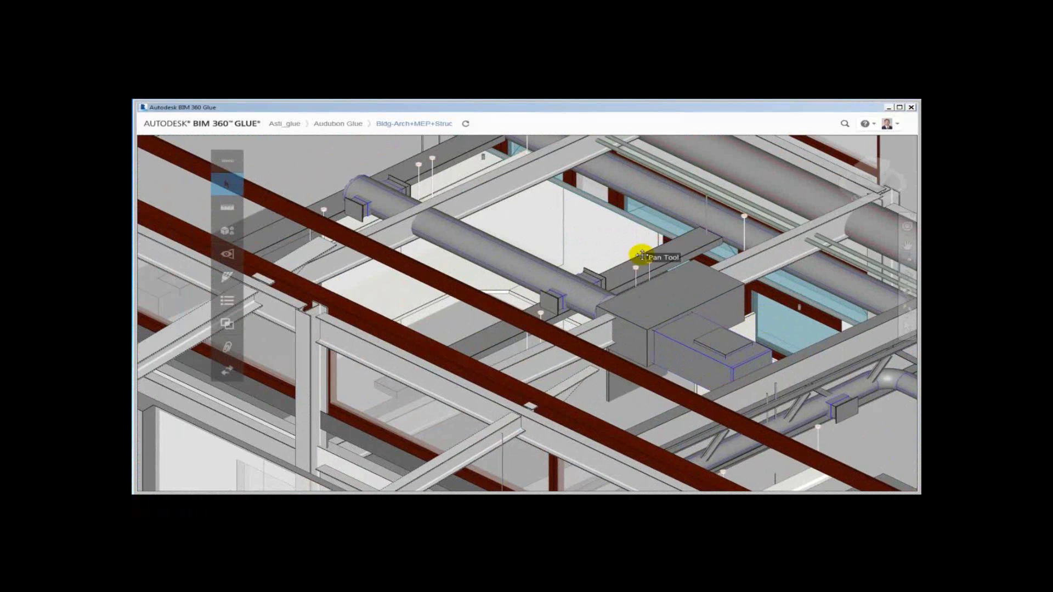
{"action": "middle_click_drag", "start_coordinate": [642, 255], "coordinate": [510, 352]}
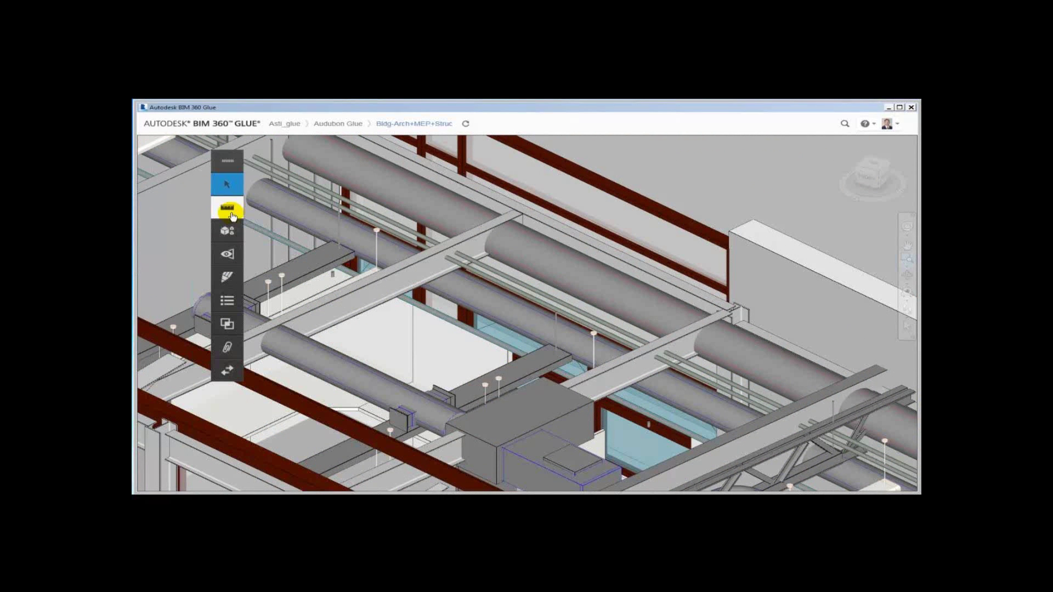
{"action": "left_click", "coordinate": [228, 210]}
{"action": "left_click", "coordinate": [438, 393]}
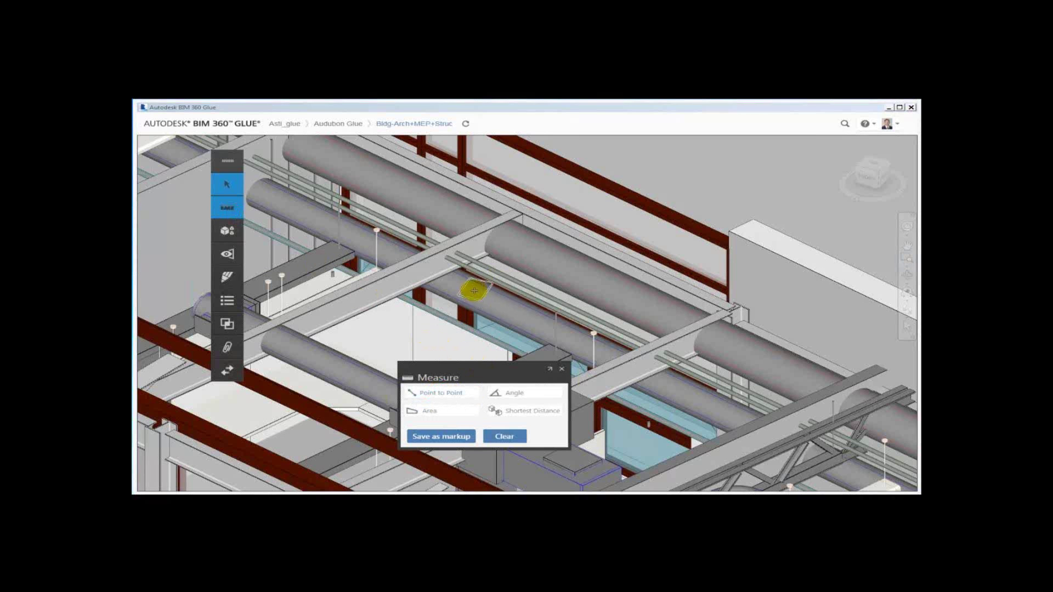
{"action": "left_click", "coordinate": [470, 294]}
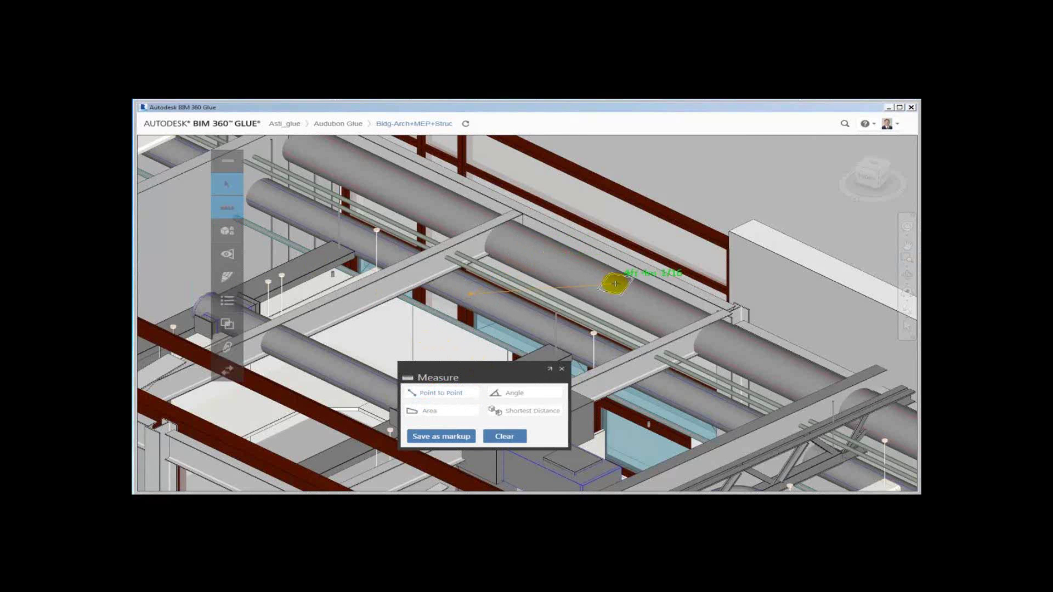
{"action": "left_click", "coordinate": [636, 306]}
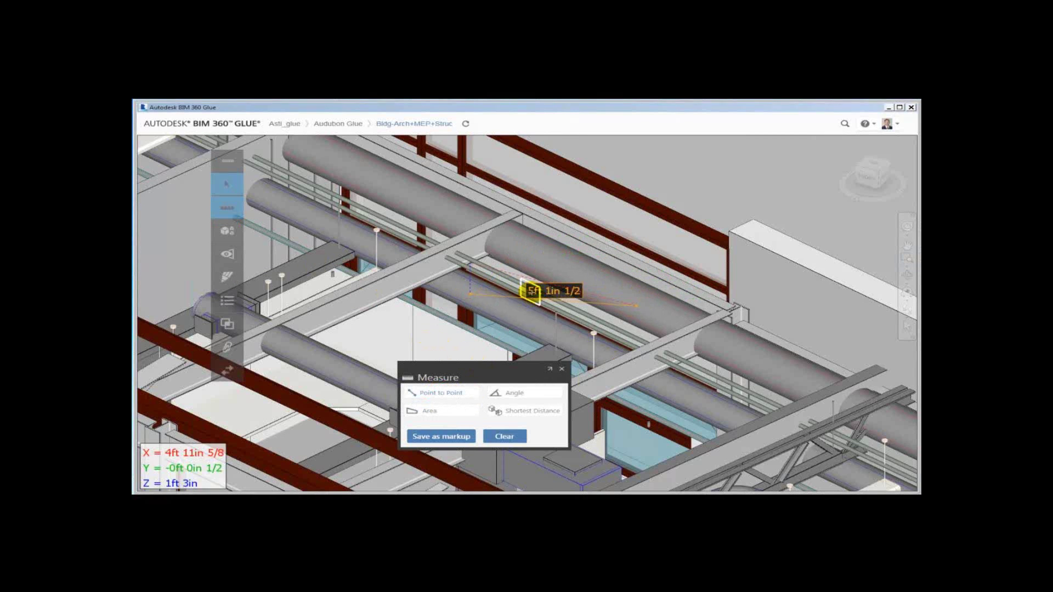
Clear the point-to-point measurement and measure the shortest distance between the large upper round duct and the parallel smaller duct
{"action": "left_click", "coordinate": [504, 437]}
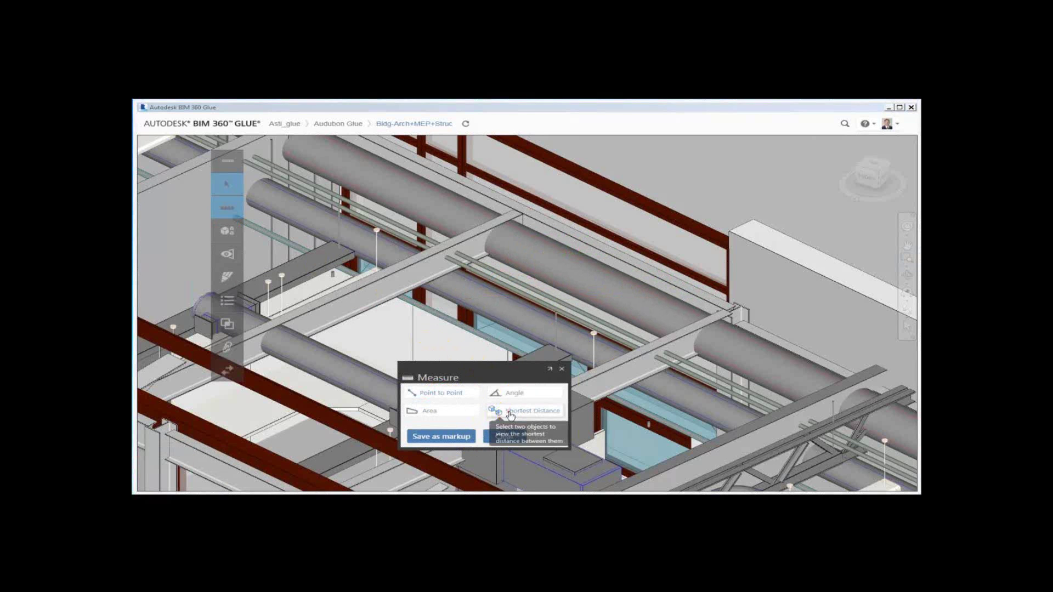
{"action": "left_click", "coordinate": [510, 412]}
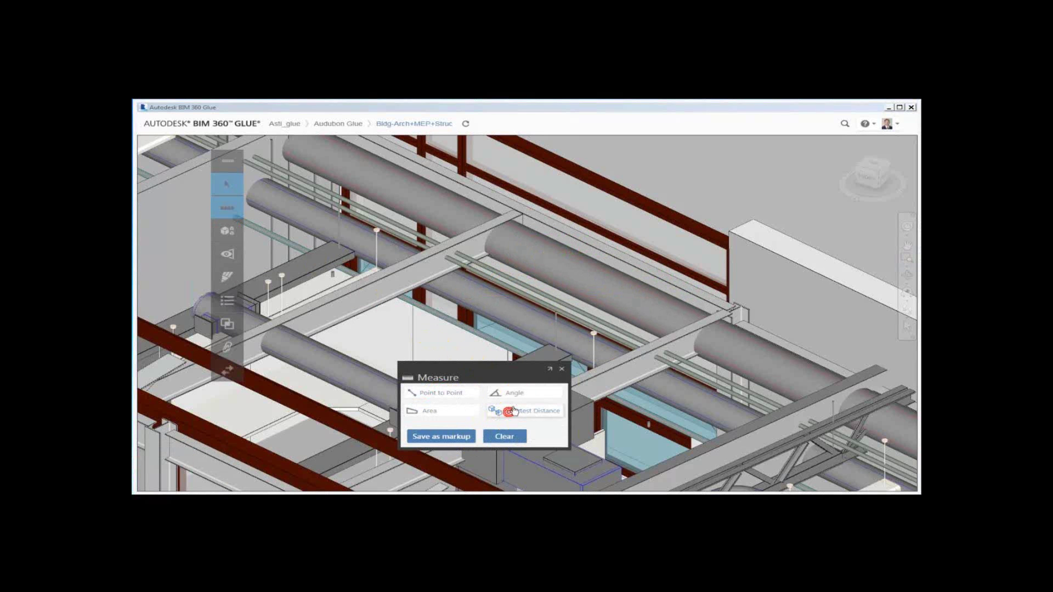
{"action": "left_click", "coordinate": [550, 268]}
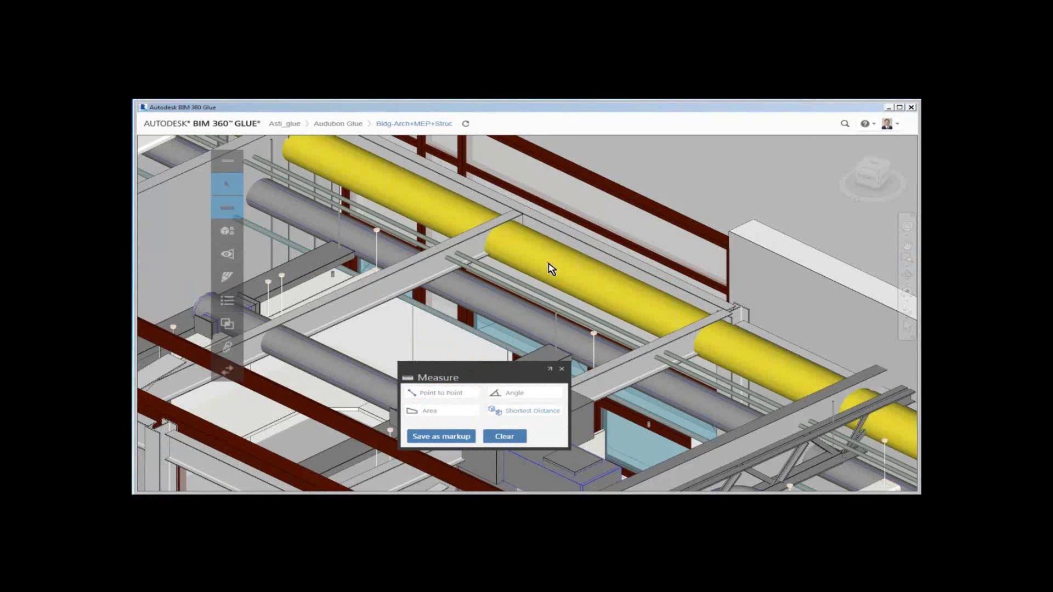
{"action": "left_click", "coordinate": [519, 309]}
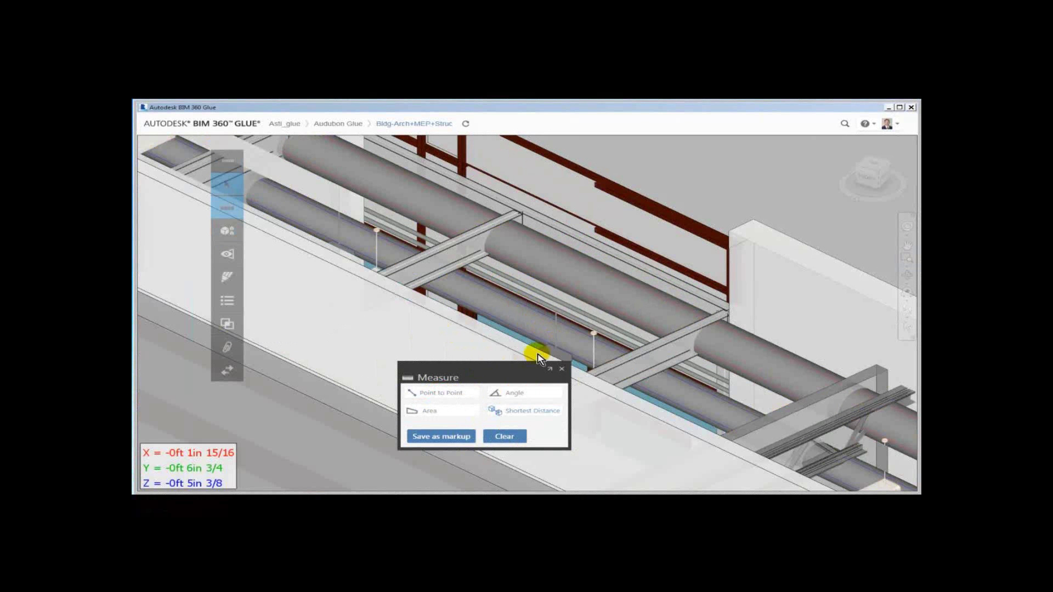
{"action": "scroll", "coordinate": [524, 304], "scroll_direction": "down", "scroll_amount": 5}
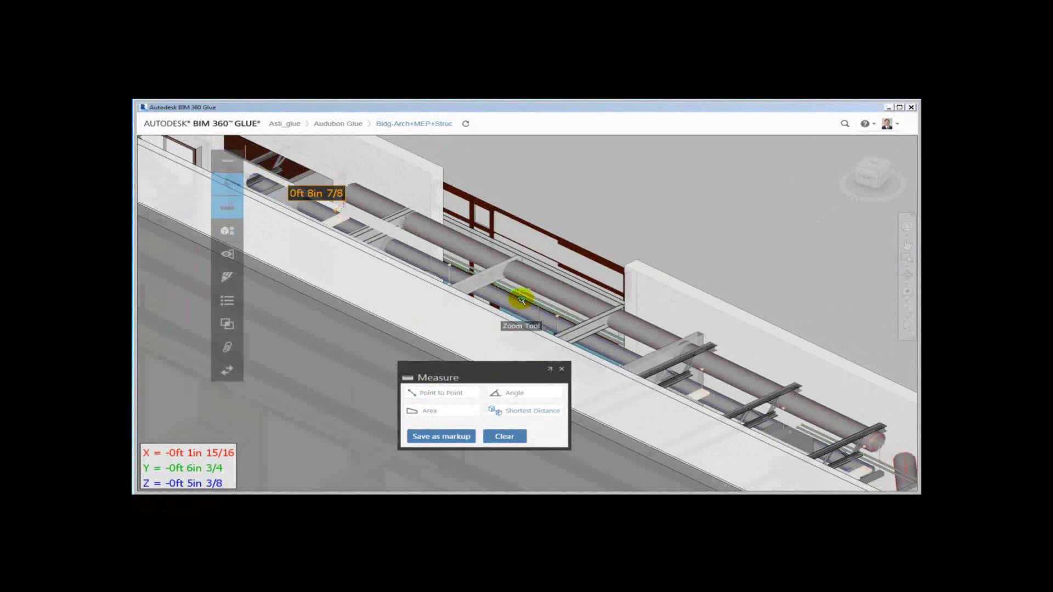
{"action": "middle_click_drag", "start_coordinate": [386, 243], "coordinate": [650, 349]}
{"action": "scroll", "coordinate": [651, 334], "scroll_direction": "up", "scroll_amount": 2}
{"action": "scroll", "coordinate": [603, 318], "scroll_direction": "up", "scroll_amount": 3}
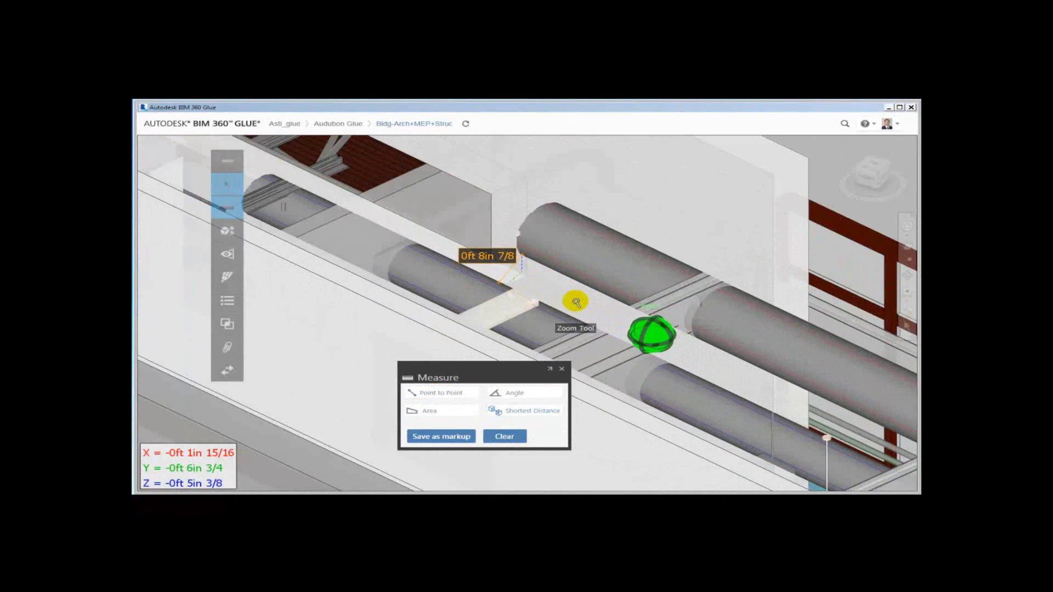
{"action": "middle_click_drag", "start_coordinate": [576, 301], "coordinate": [665, 333]}
{"action": "scroll", "coordinate": [635, 351], "scroll_direction": "up", "scroll_amount": 6}
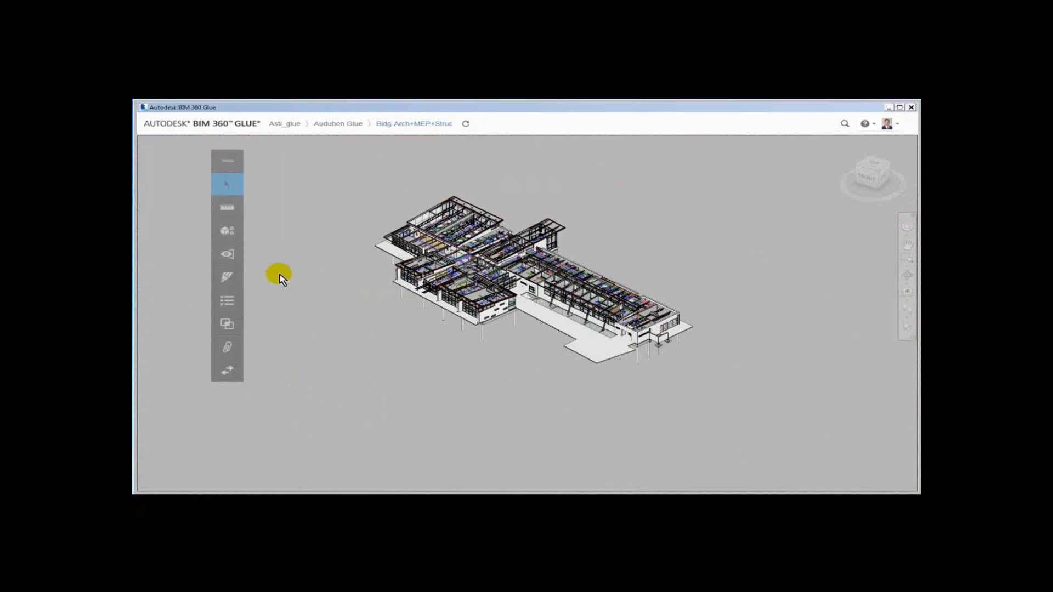
Collapse the Glue-MEP branch in the model tree and toggle Glue-Arch visibility off and on to restore the hidden roofs
{"action": "left_click", "coordinate": [235, 230]}
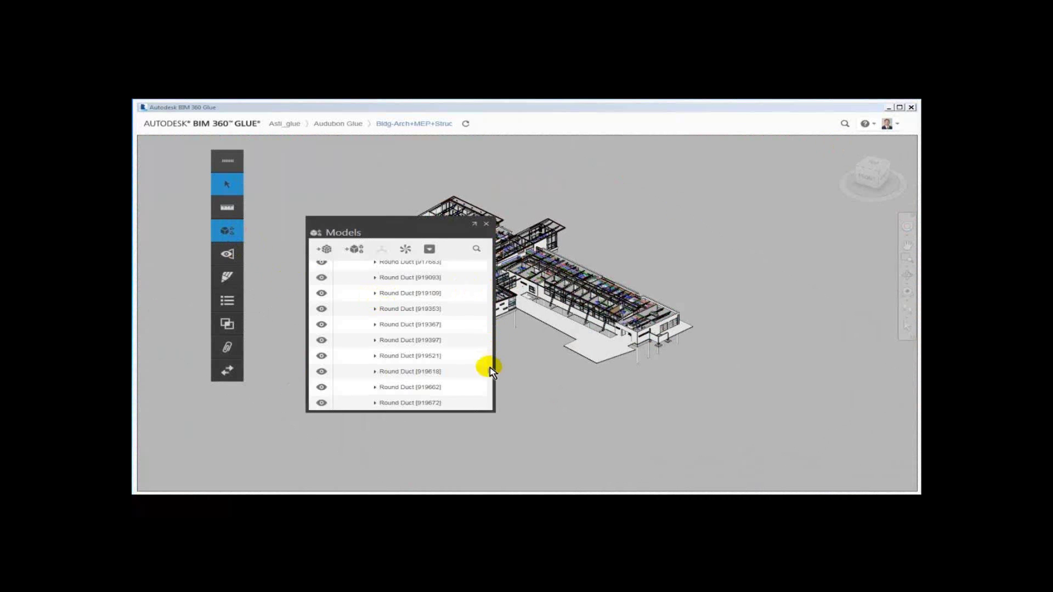
{"action": "left_click_drag", "start_coordinate": [490, 374], "coordinate": [488, 265]}
{"action": "left_click", "coordinate": [352, 298]}
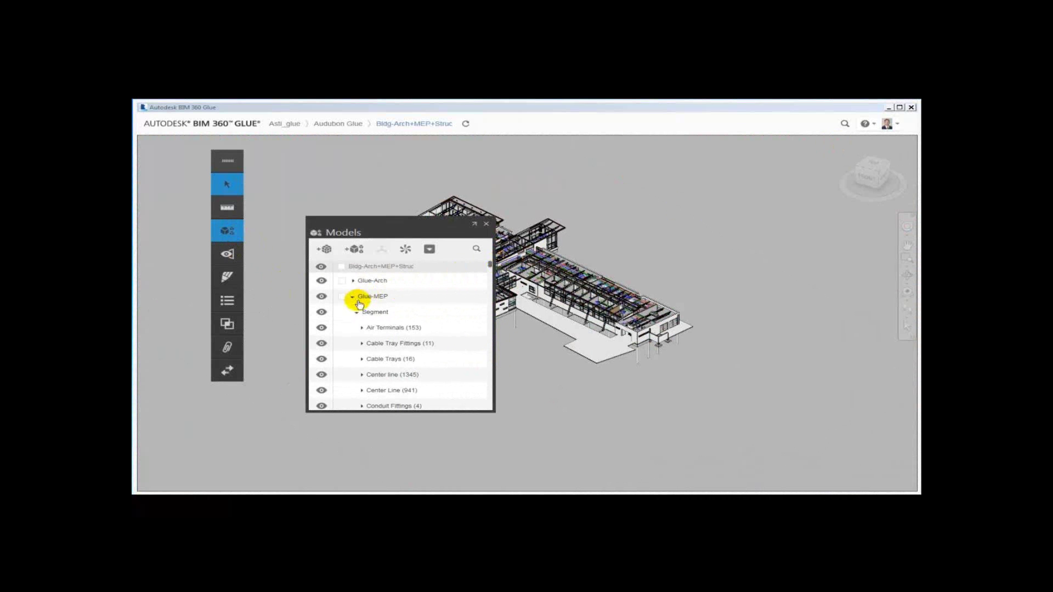
{"action": "left_click", "coordinate": [322, 281]}
{"action": "left_click", "coordinate": [321, 280]}
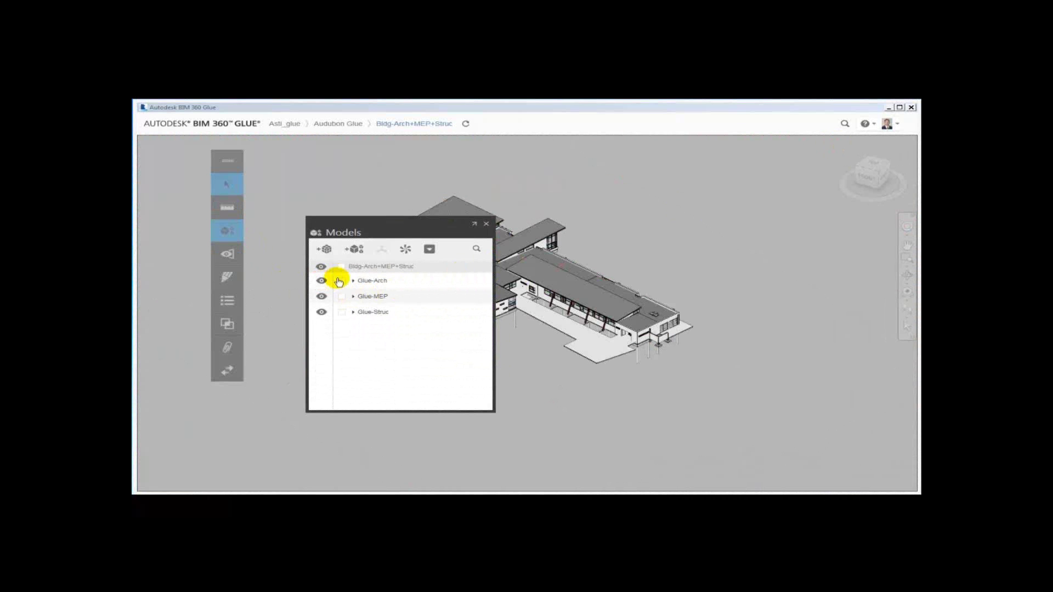
{"action": "left_click", "coordinate": [491, 225]}
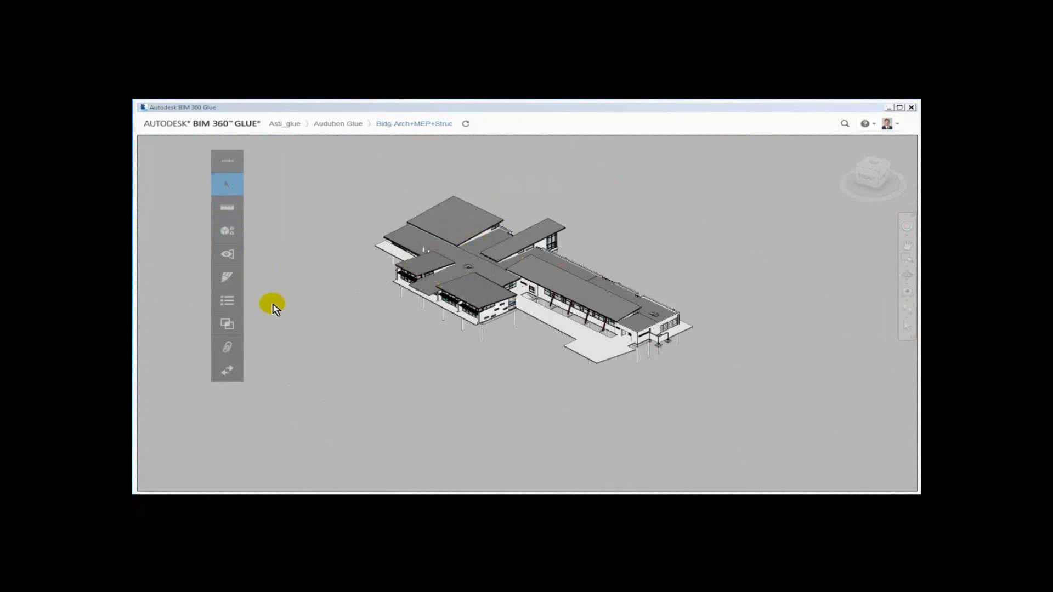
Set up a new clash test comparing Ducts in Glue-MEP to Structural Framing in Glue-Struc, widening the Clashes window to read the categories
{"action": "left_click", "coordinate": [228, 323]}
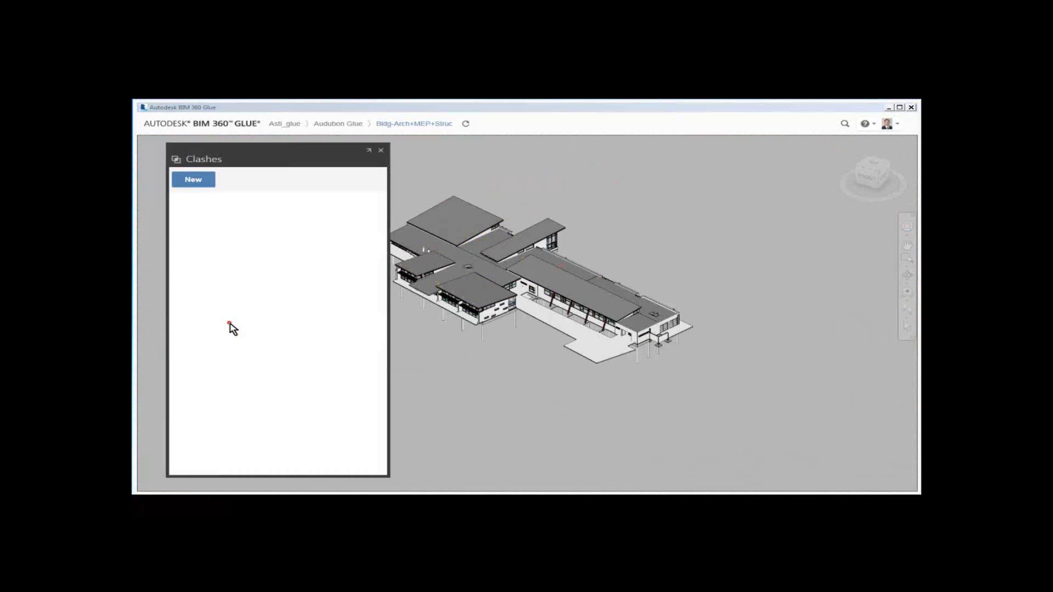
{"action": "left_click", "coordinate": [202, 180]}
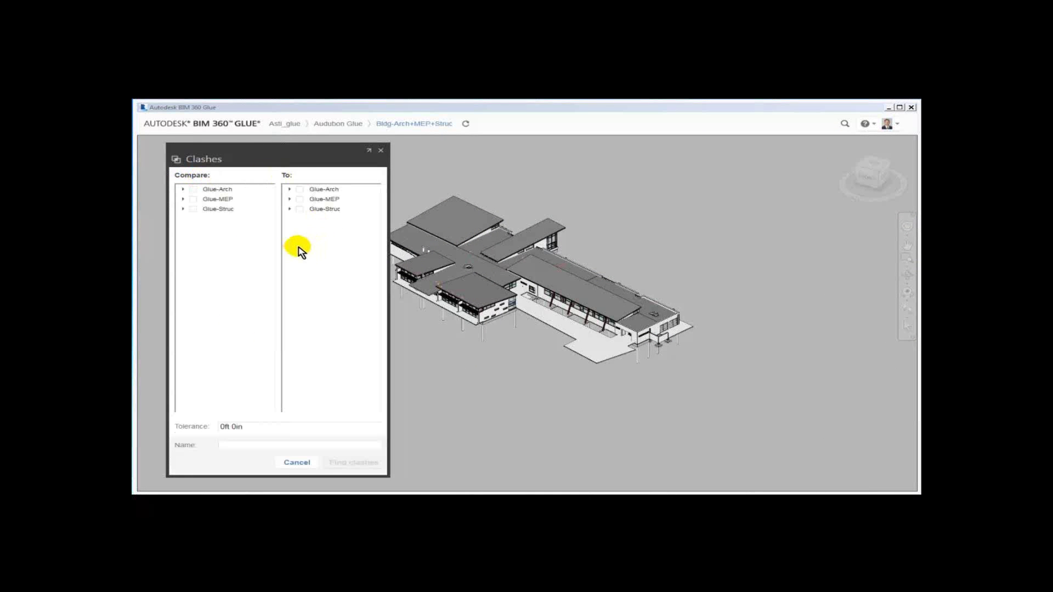
{"action": "left_click", "coordinate": [182, 199]}
{"action": "left_click", "coordinate": [194, 207]}
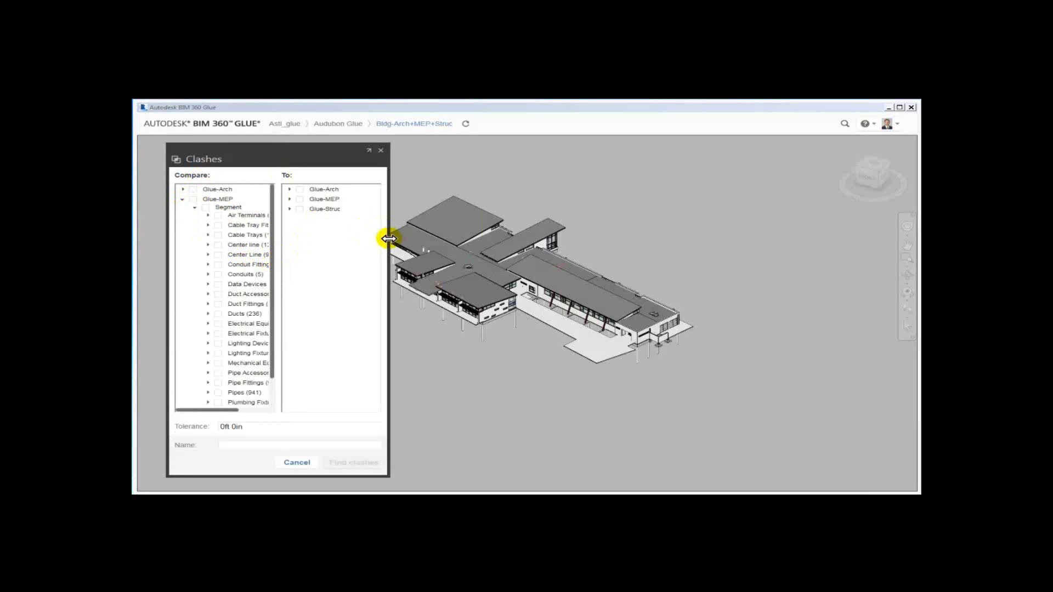
{"action": "left_click_drag", "start_coordinate": [389, 238], "coordinate": [572, 248]}
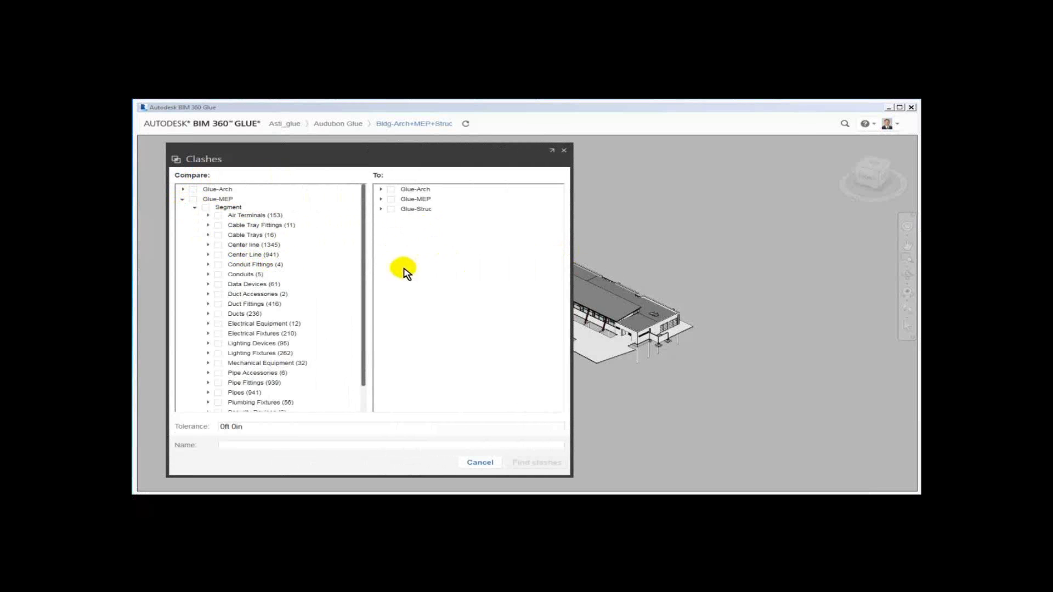
{"action": "left_click", "coordinate": [218, 315]}
{"action": "left_click", "coordinate": [381, 209]}
{"action": "left_click", "coordinate": [392, 217]}
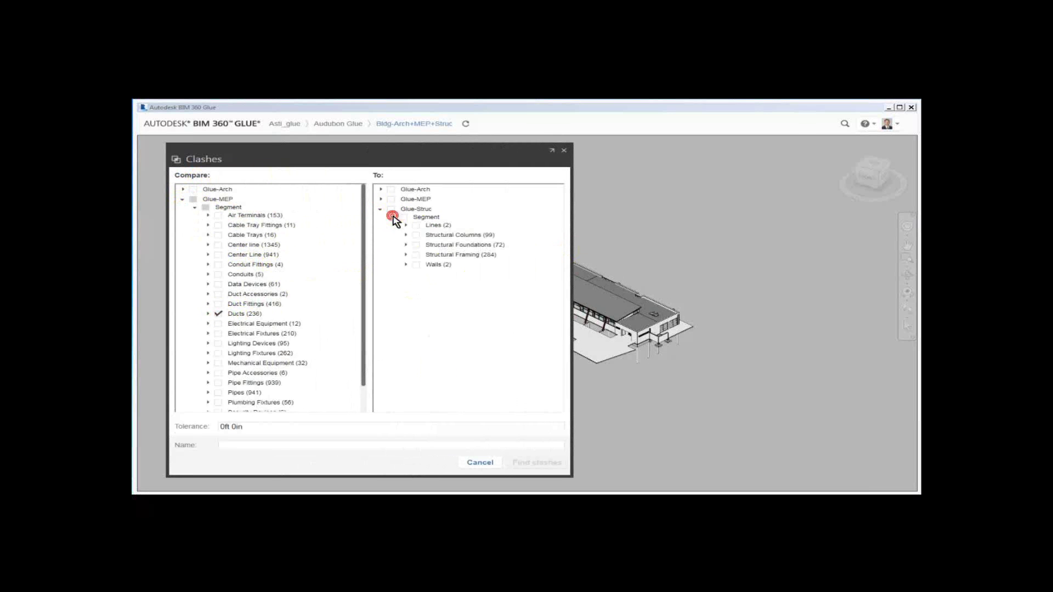
{"action": "left_click", "coordinate": [416, 255]}
Name the clash test "Ducts vs Framing" and find its clashes
{"action": "left_click", "coordinate": [248, 426]}
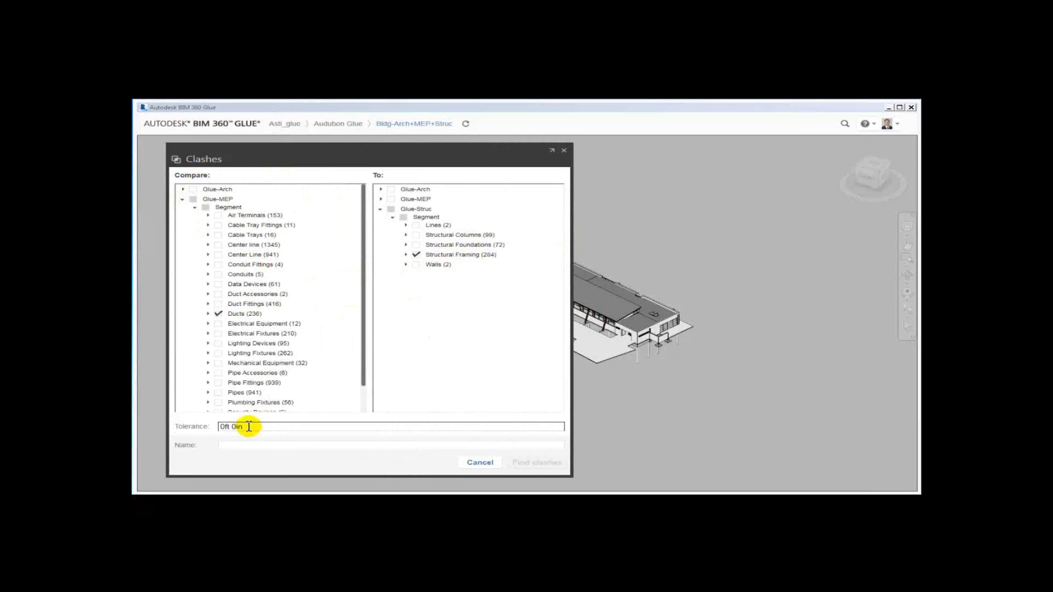
{"action": "left_click", "coordinate": [270, 443]}
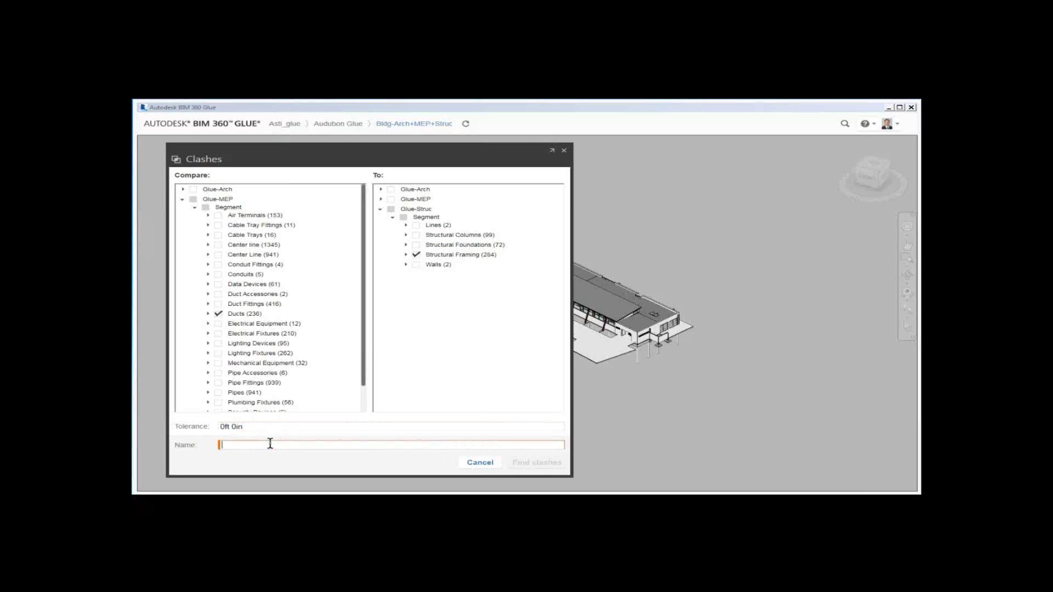
{"action": "type", "text": "Ducts vs Framing"}
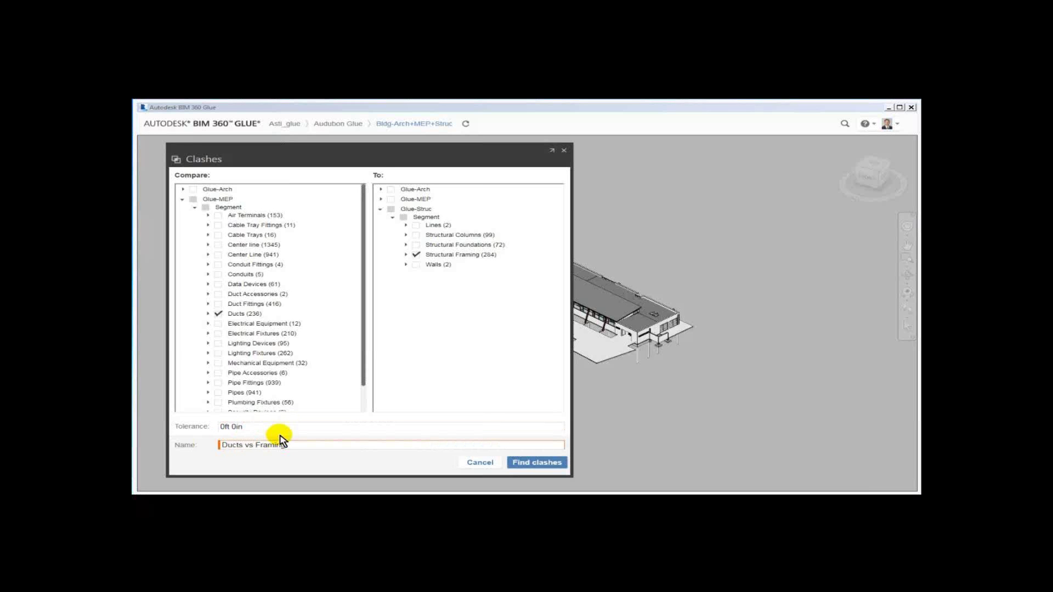
{"action": "left_click", "coordinate": [536, 463]}
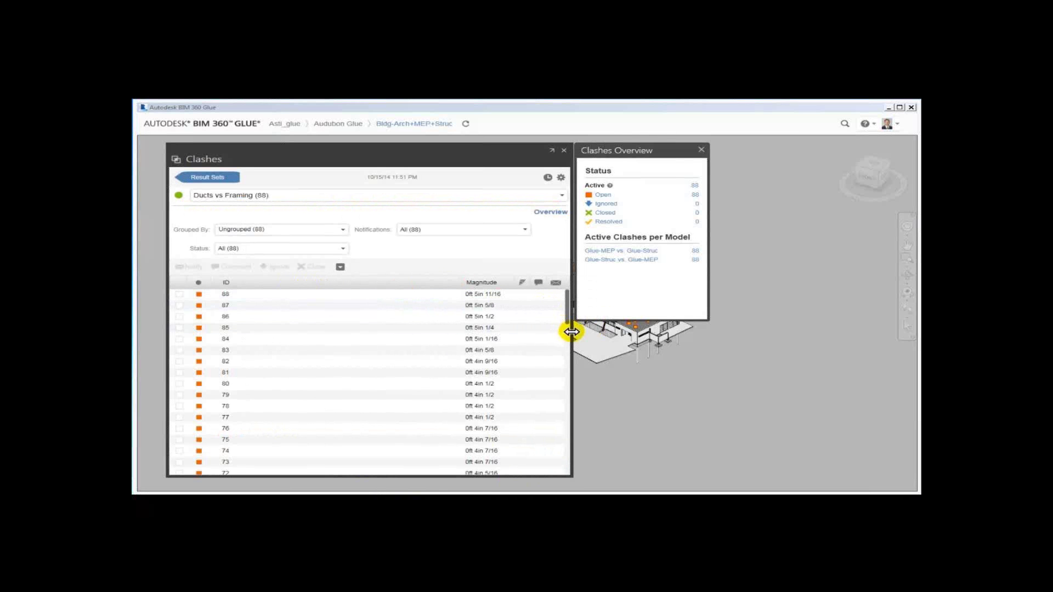
Narrow the Clashes window, place the Clashes Overview beside it for review, and close the overview
{"action": "left_click_drag", "start_coordinate": [571, 332], "coordinate": [358, 324]}
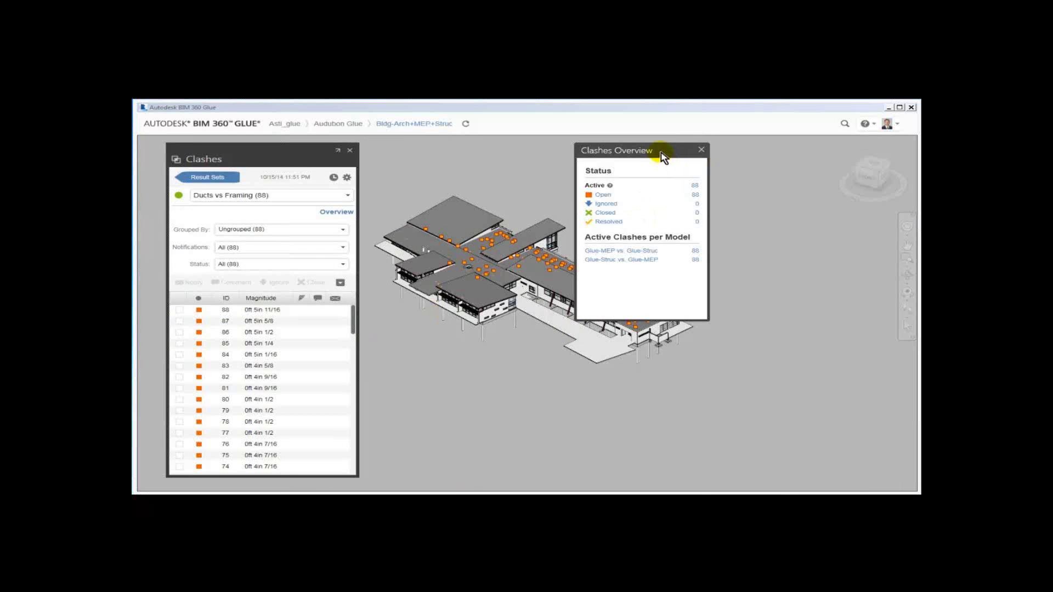
{"action": "left_click_drag", "start_coordinate": [661, 156], "coordinate": [448, 155]}
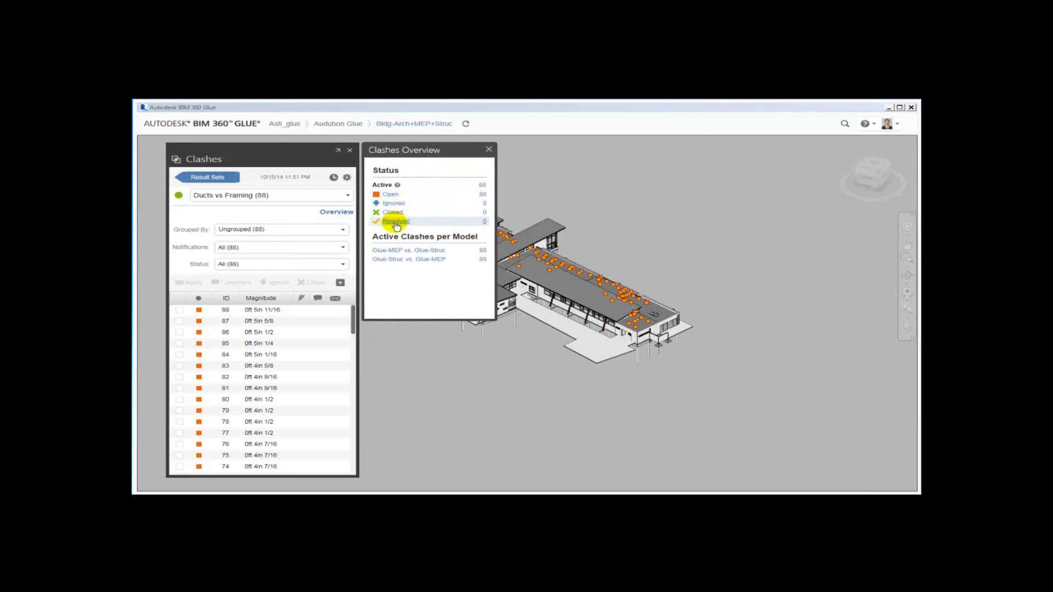
{"action": "left_click", "coordinate": [488, 149]}
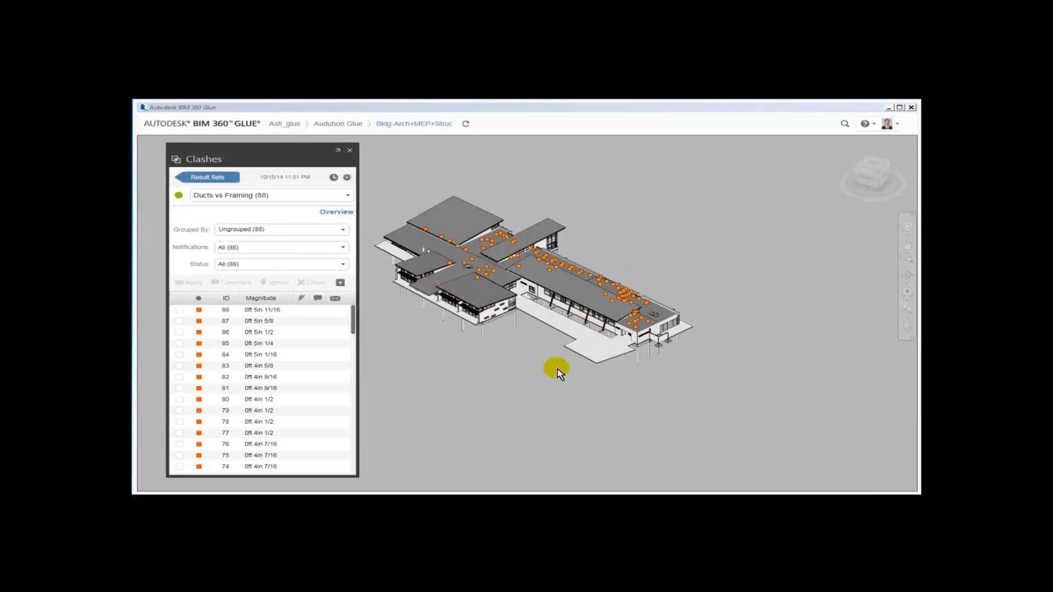
Open clash 88 from the Ducts vs Framing results to show the round duct intersecting the wide-flange beam
{"action": "left_click_drag", "start_coordinate": [554, 388], "coordinate": [532, 397]}
{"action": "scroll", "coordinate": [533, 396], "scroll_direction": "up", "scroll_amount": 1}
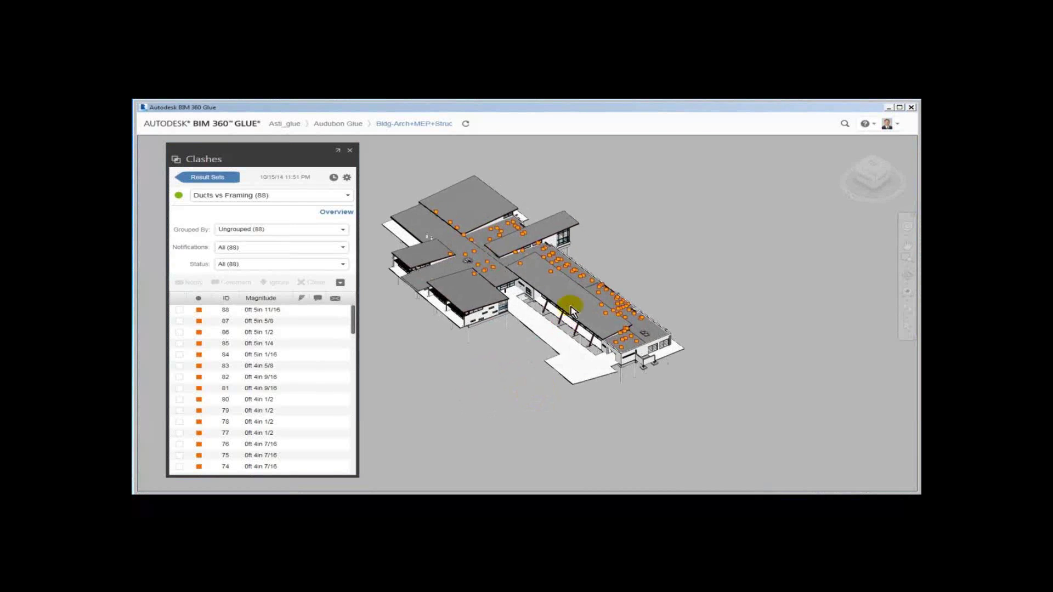
{"action": "left_click", "coordinate": [264, 310]}
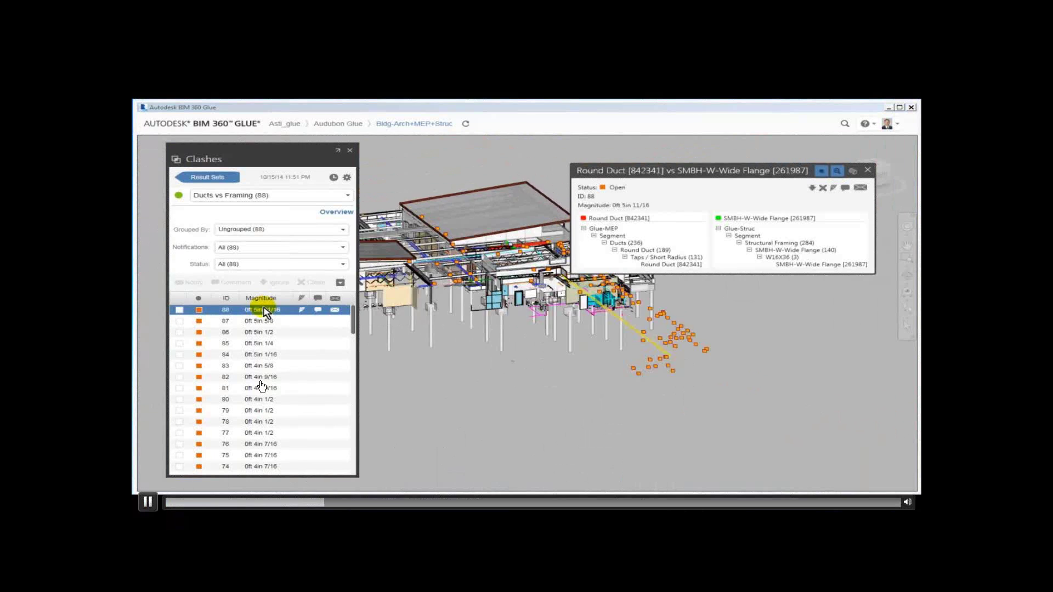
{"action": "left_click", "coordinate": [147, 501]}
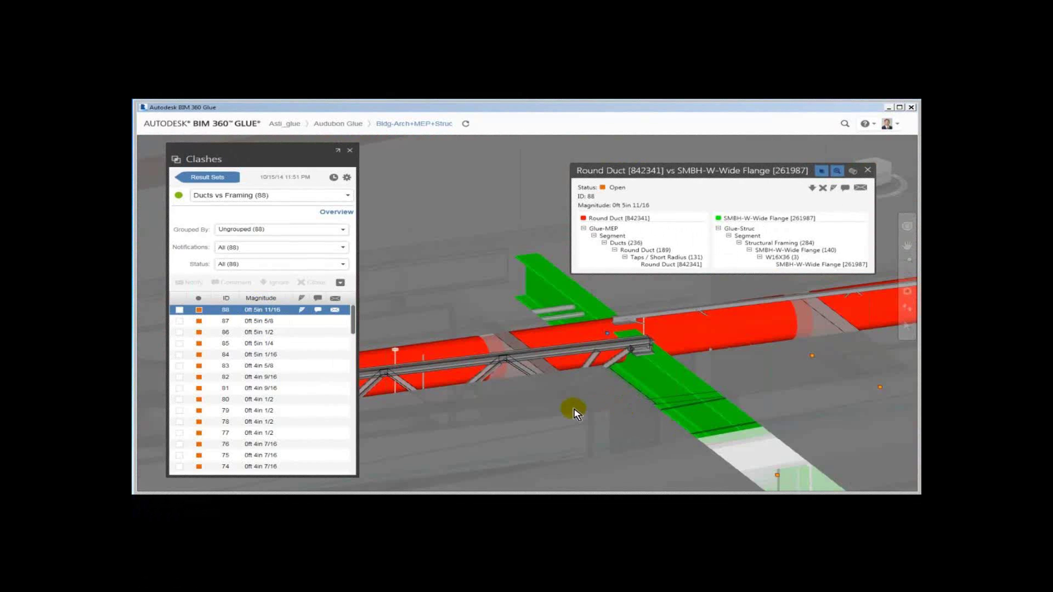
Start a markup on clash 88 and draw two concentric orange ellipses around the duct and beam intersection
{"action": "left_click", "coordinate": [301, 310]}
{"action": "left_click", "coordinate": [436, 146]}
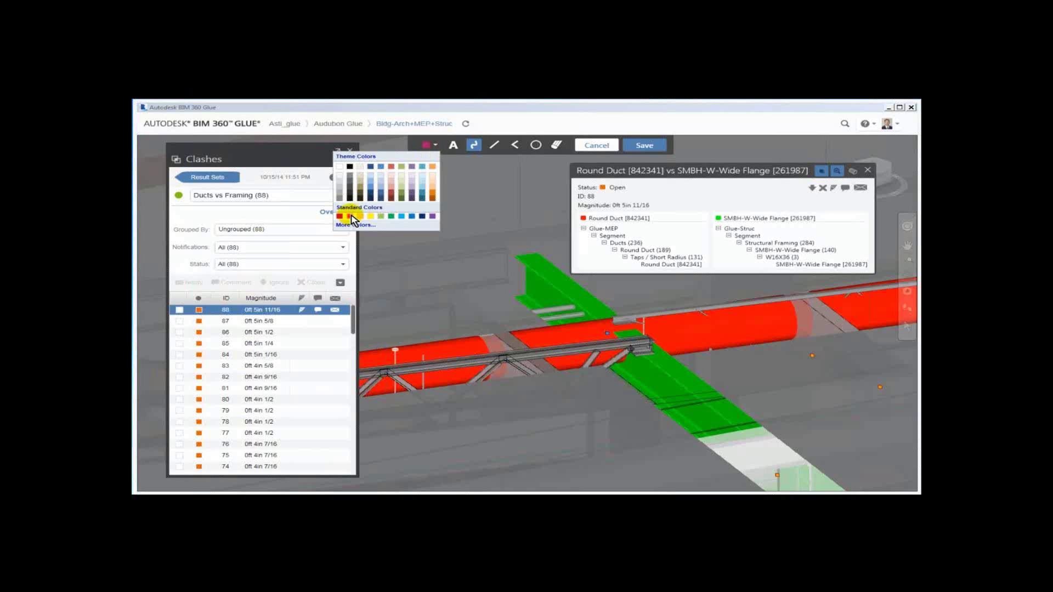
{"action": "left_click", "coordinate": [432, 166]}
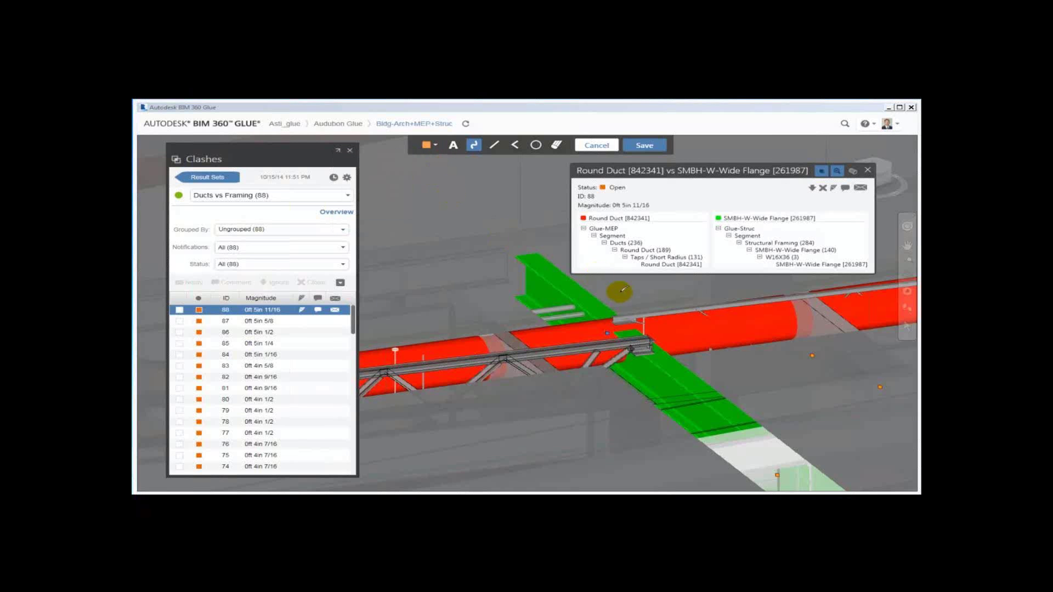
{"action": "left_click", "coordinate": [536, 145]}
{"action": "left_click_drag", "start_coordinate": [478, 258], "coordinate": [748, 439]}
{"action": "left_click_drag", "start_coordinate": [470, 237], "coordinate": [766, 458]}
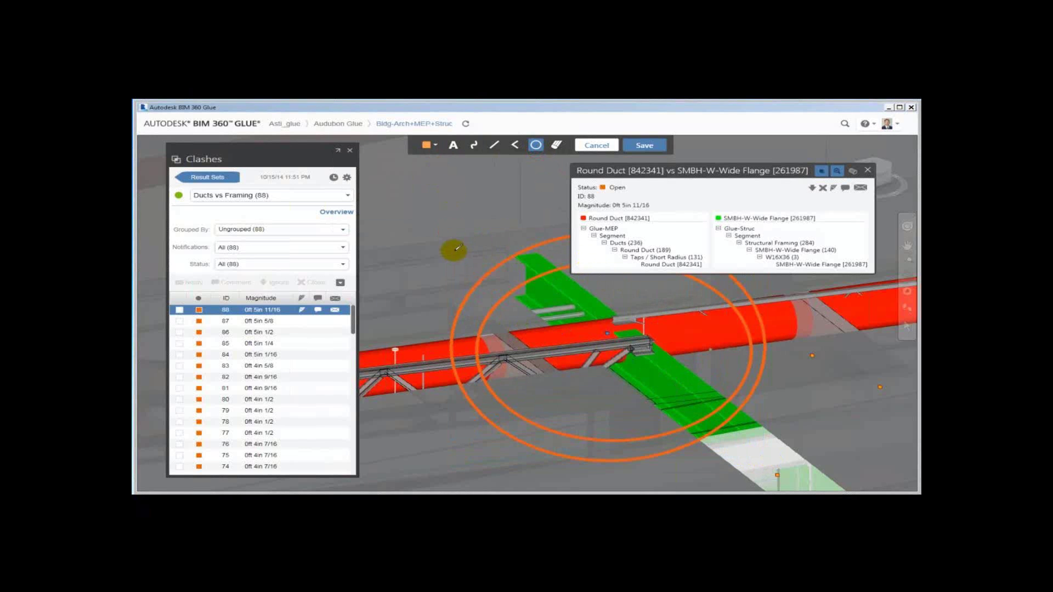
Add the orange text "Move the steel... I mean duct" above the ellipses and the comment "This needs to be corrected" to clash 88
{"action": "left_click", "coordinate": [454, 145]}
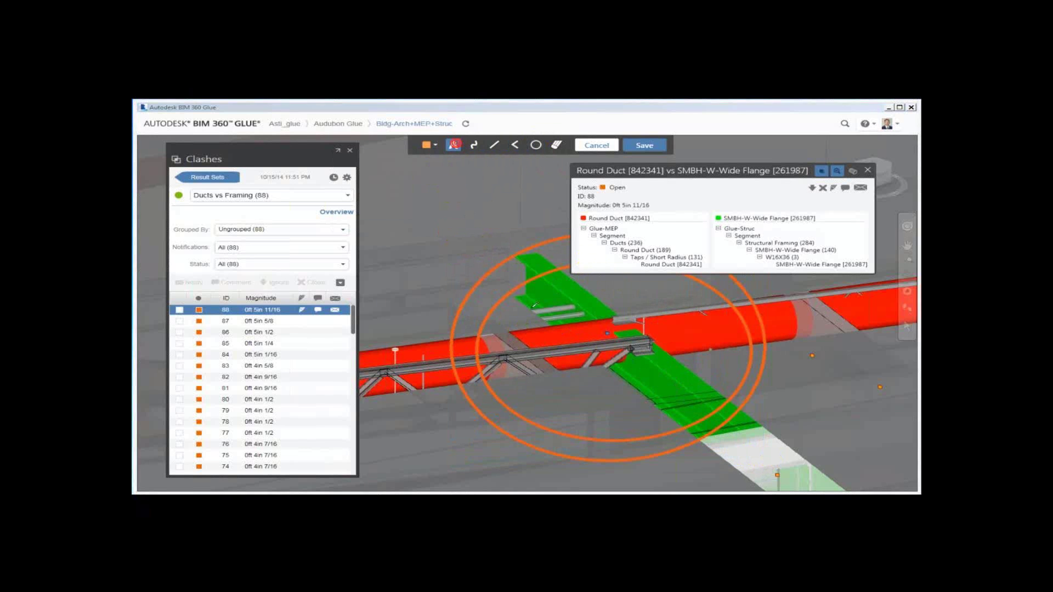
{"action": "left_click", "coordinate": [418, 230]}
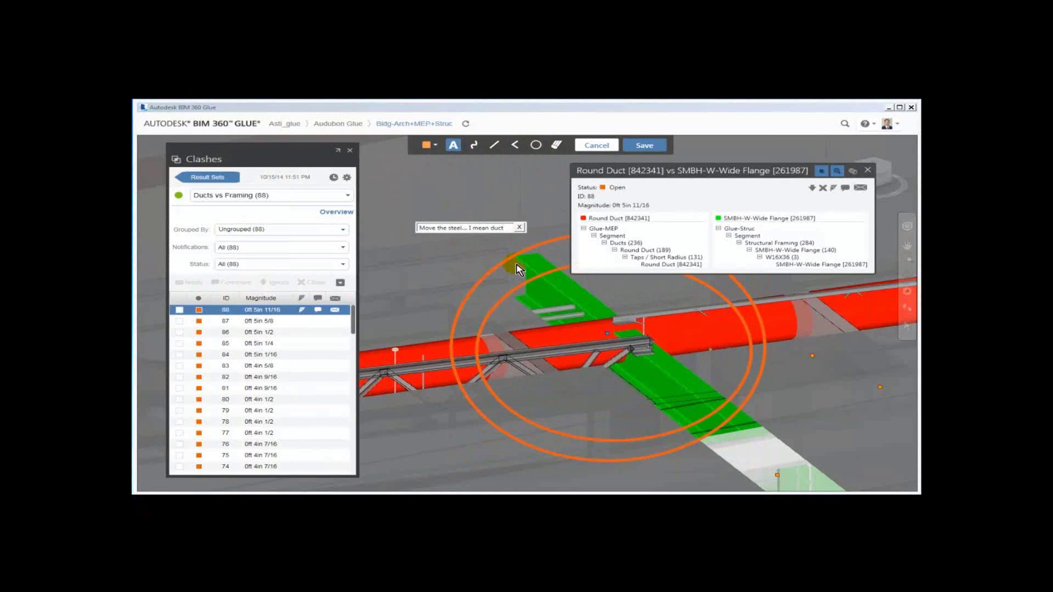
{"action": "left_click", "coordinate": [520, 261]}
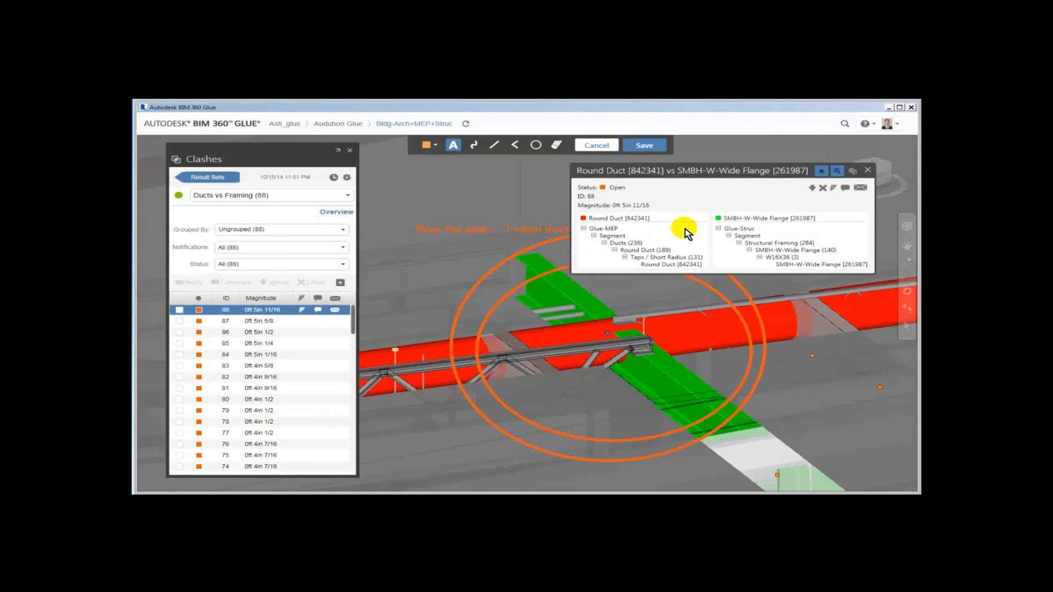
{"action": "left_click", "coordinate": [845, 188]}
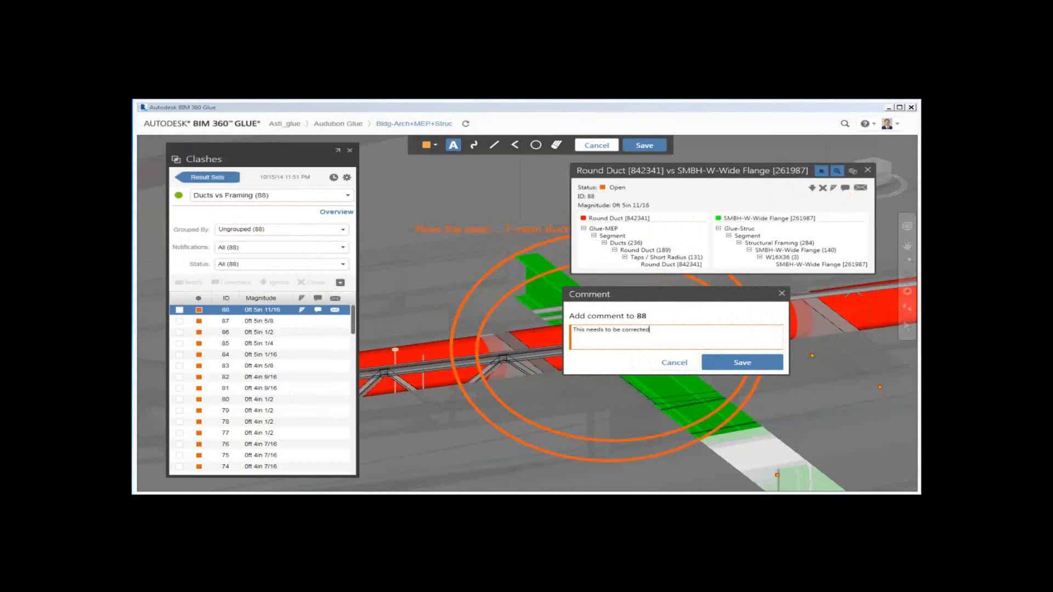
{"action": "left_click", "coordinate": [755, 362]}
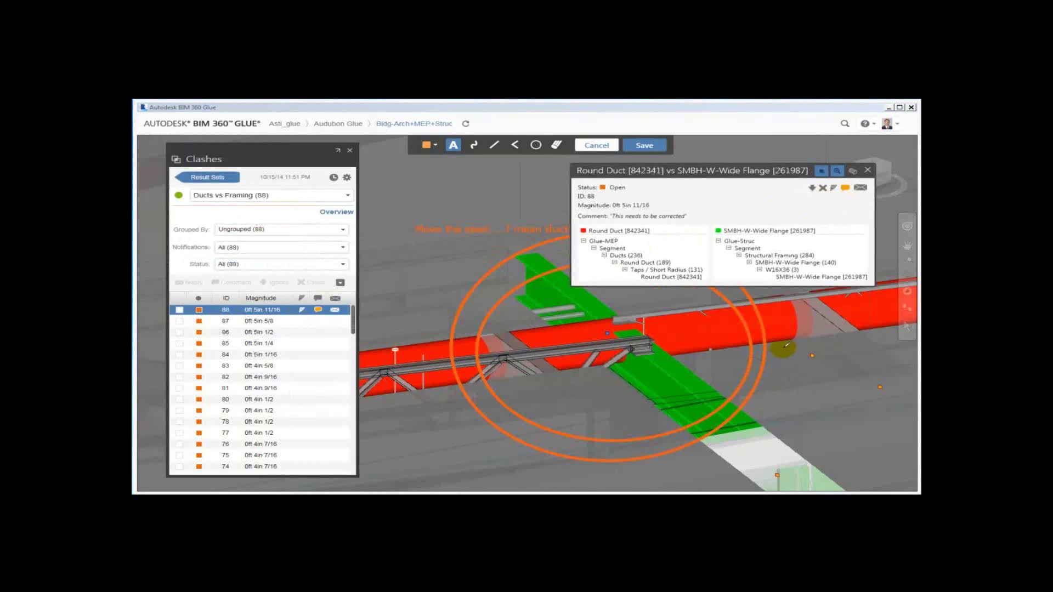
{"action": "mouse_move", "coordinate": [612, 271]}
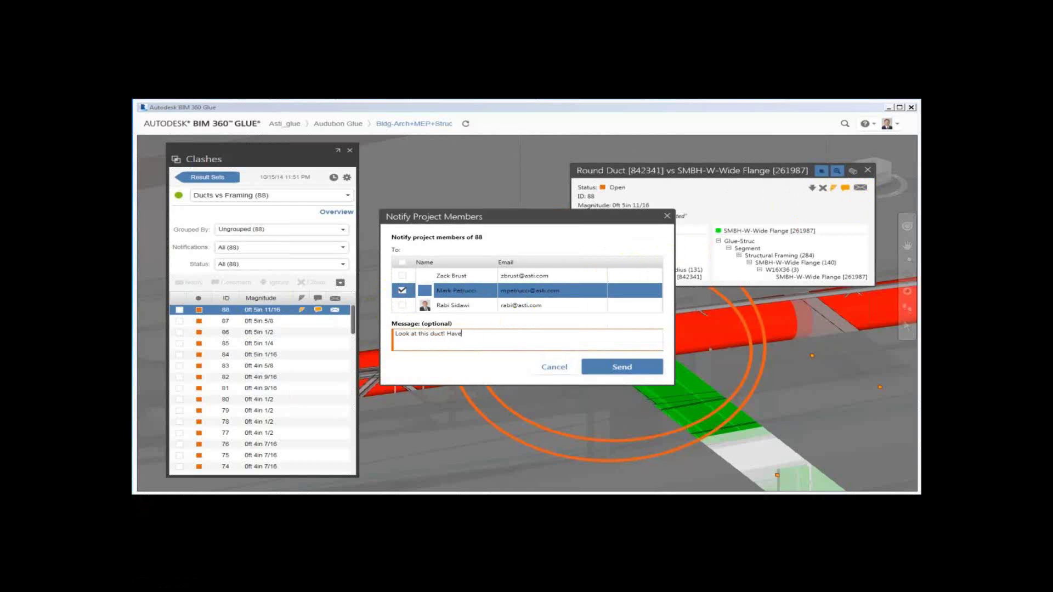
{"action": "mouse_move", "coordinate": [585, 478]}
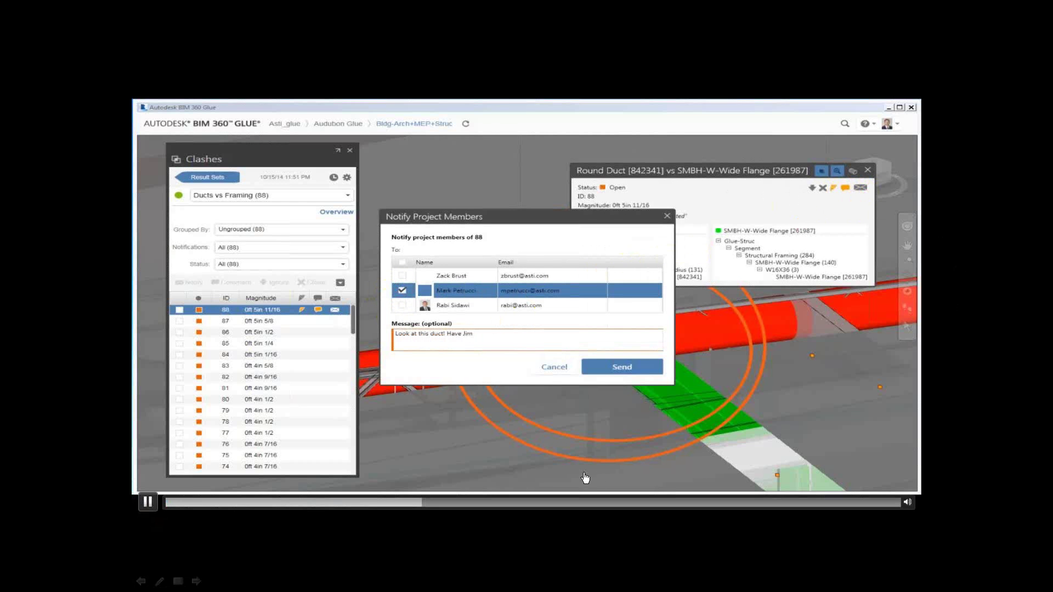
{"action": "left_click", "coordinate": [443, 503]}
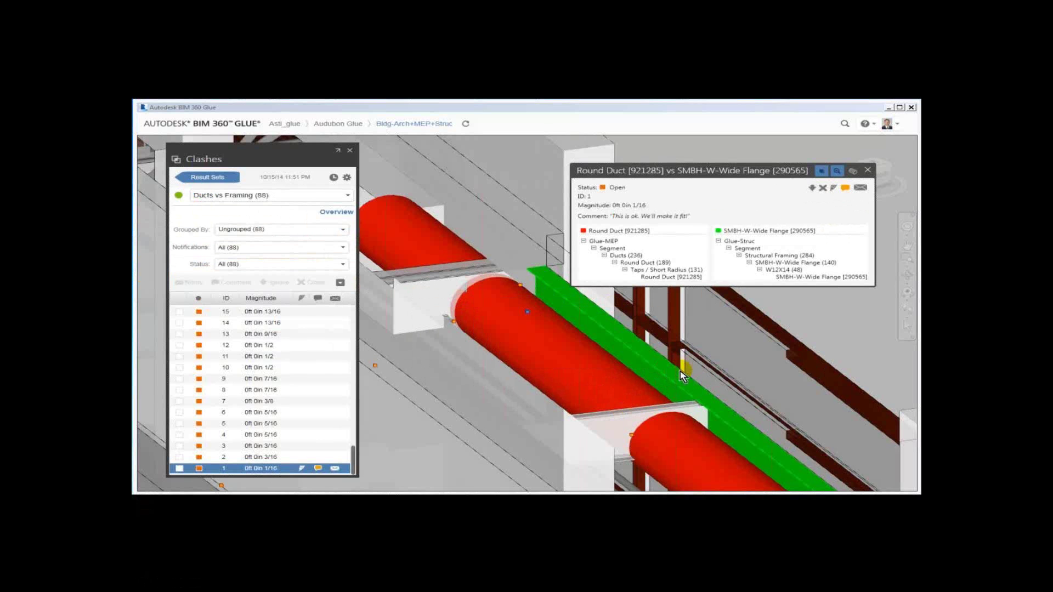
Set the status of clash 1 to Closed
{"action": "left_click", "coordinate": [811, 189]}
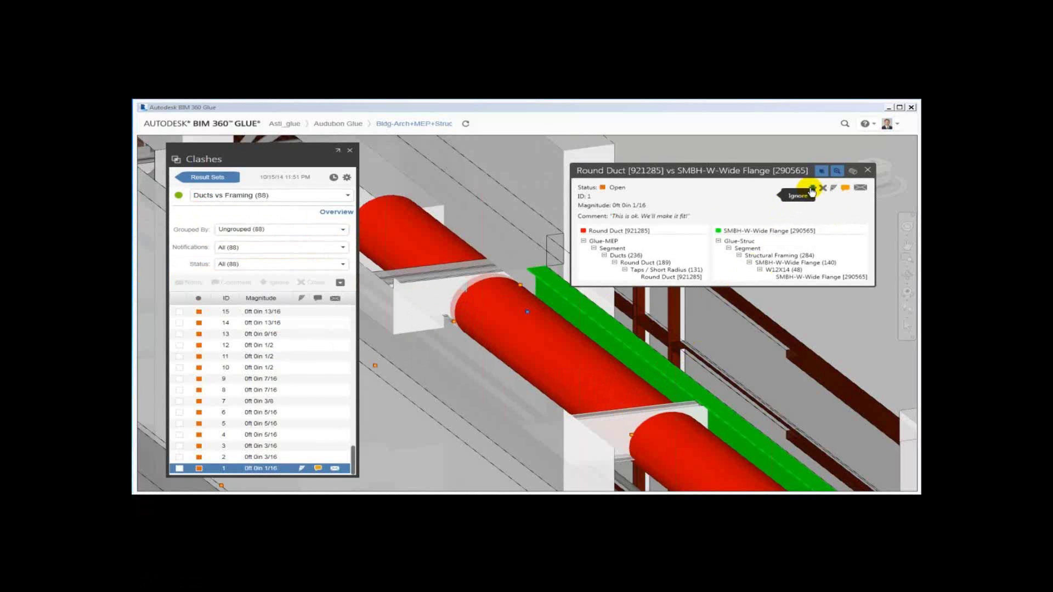
{"action": "left_click", "coordinate": [823, 189]}
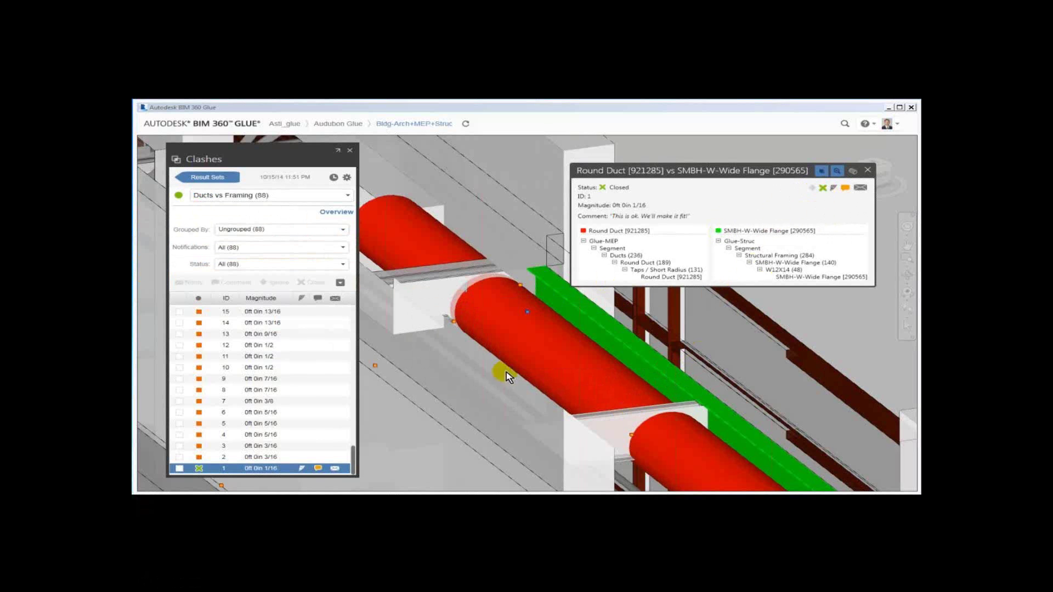
Open clash 2, add the comment "This is tight. We'll make it work." and set its status to Ignored
{"action": "left_click", "coordinate": [268, 458]}
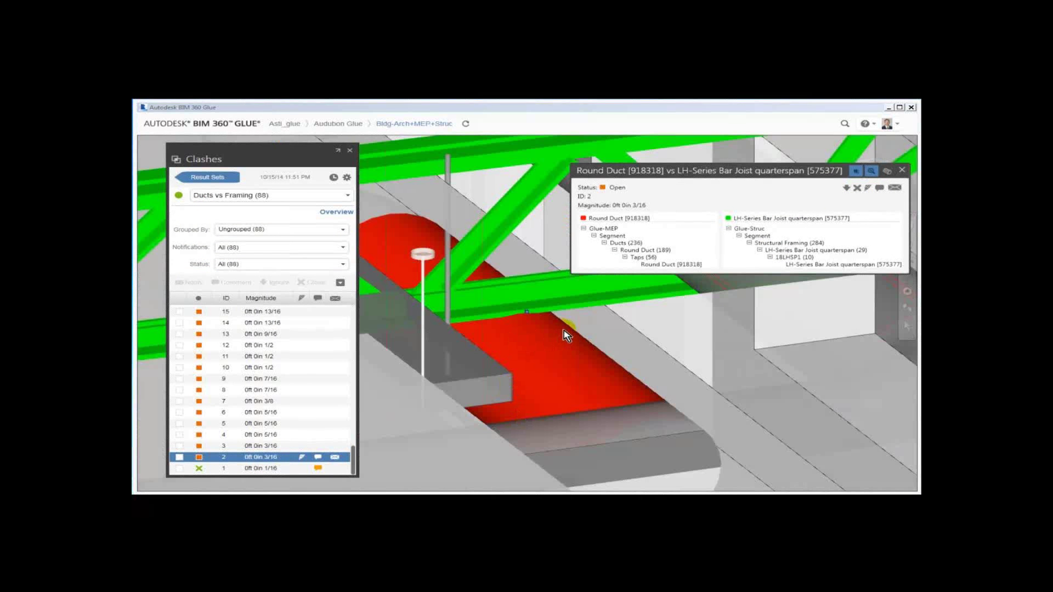
{"action": "left_click", "coordinate": [879, 189]}
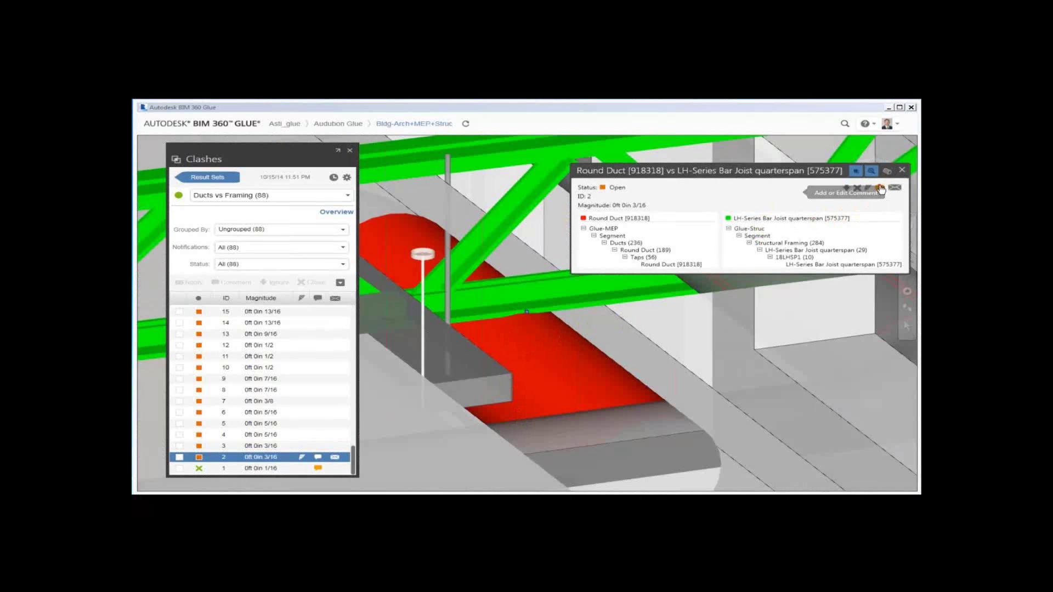
{"action": "left_click", "coordinate": [628, 369]}
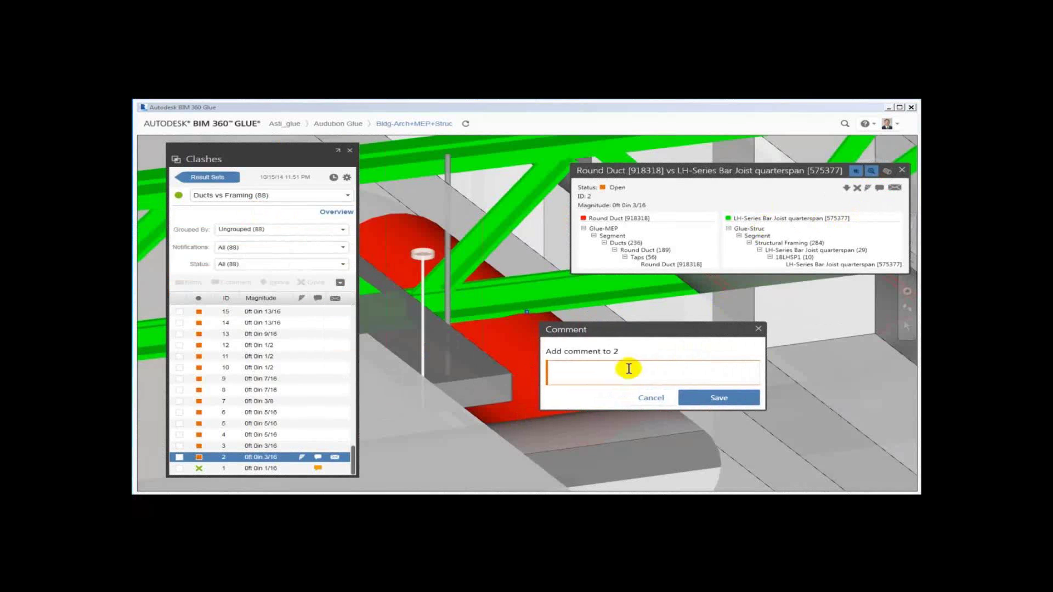
{"action": "type", "text": "Th"}
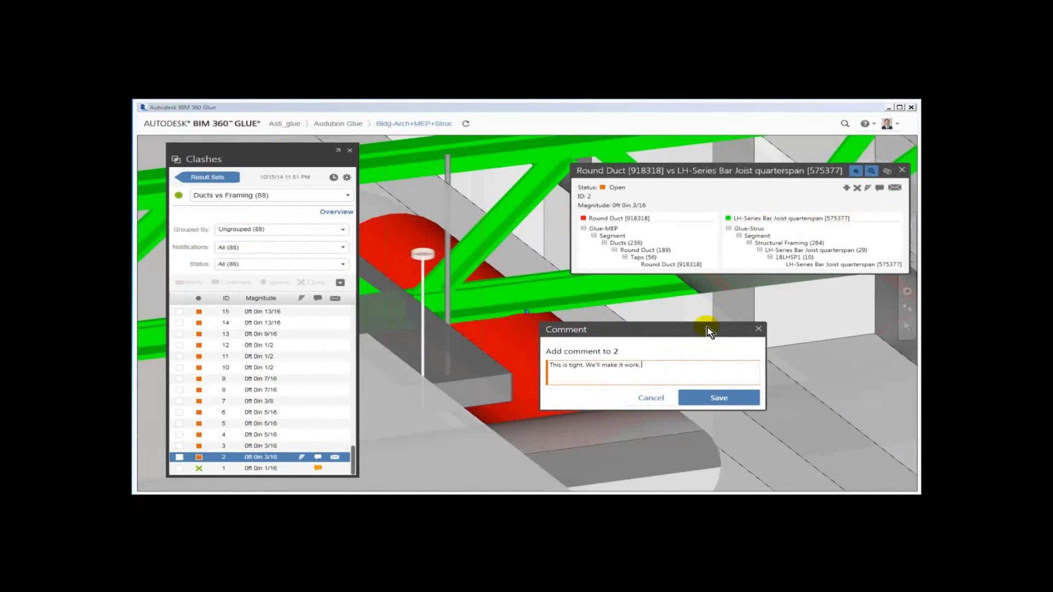
{"action": "left_click", "coordinate": [733, 397]}
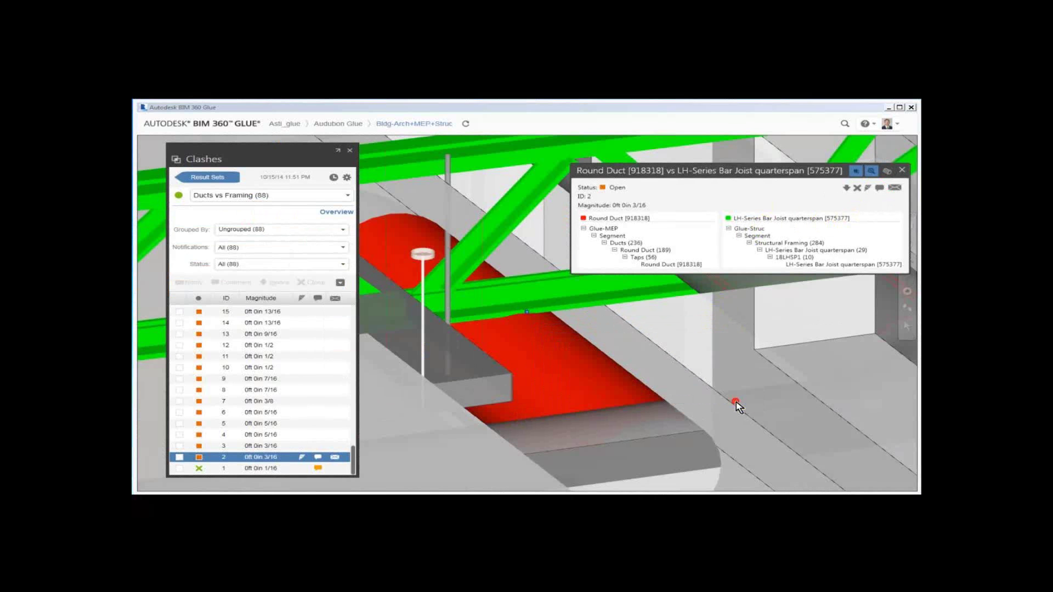
{"action": "left_click", "coordinate": [847, 189]}
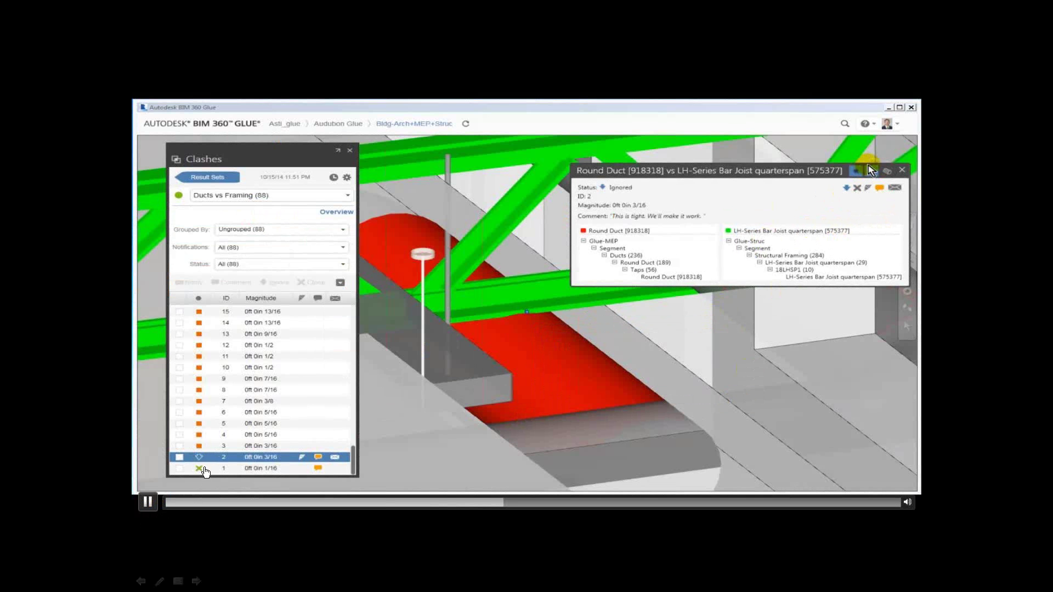
Move the clash 2 details window lower, restore the home view, and try the clash display toggles with automatic zoom ending off
{"action": "left_click_drag", "start_coordinate": [828, 171], "coordinate": [825, 367]}
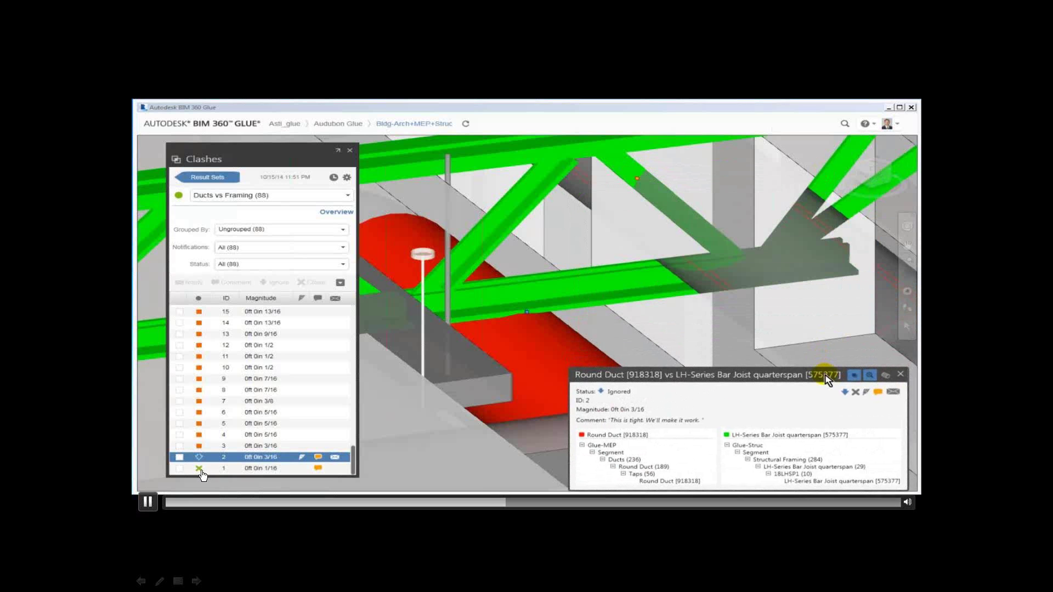
{"action": "left_click", "coordinate": [839, 143]}
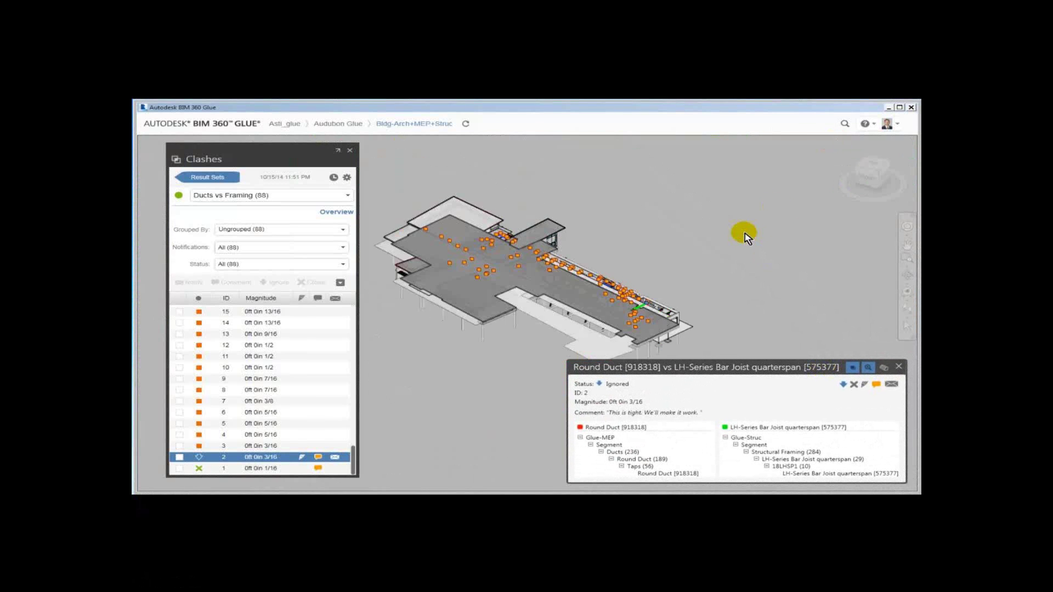
{"action": "left_click", "coordinate": [852, 367]}
{"action": "left_click", "coordinate": [852, 368]}
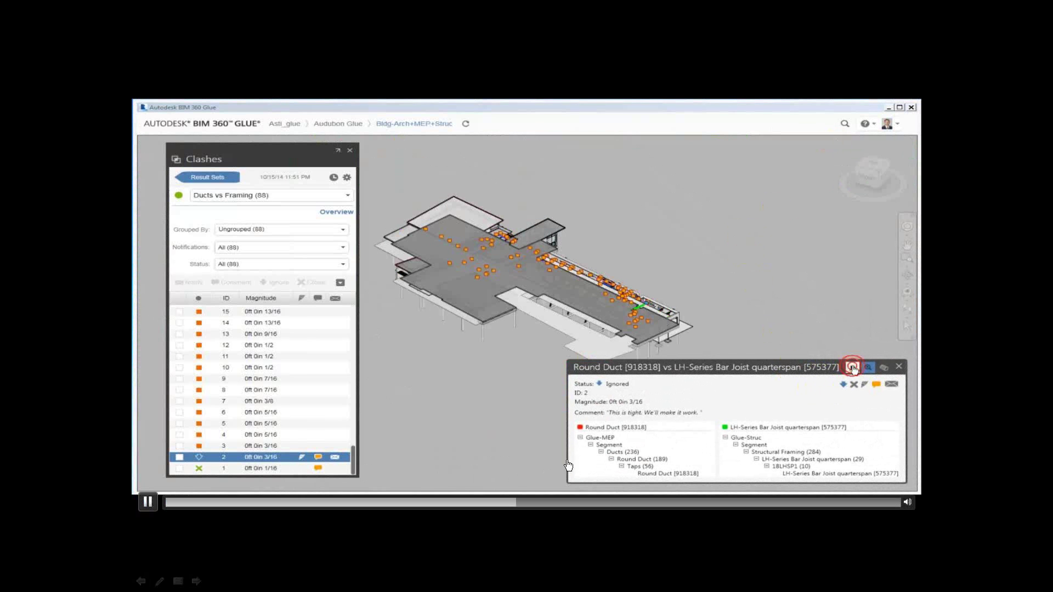
{"action": "left_click", "coordinate": [868, 368]}
{"action": "left_click", "coordinate": [867, 368]}
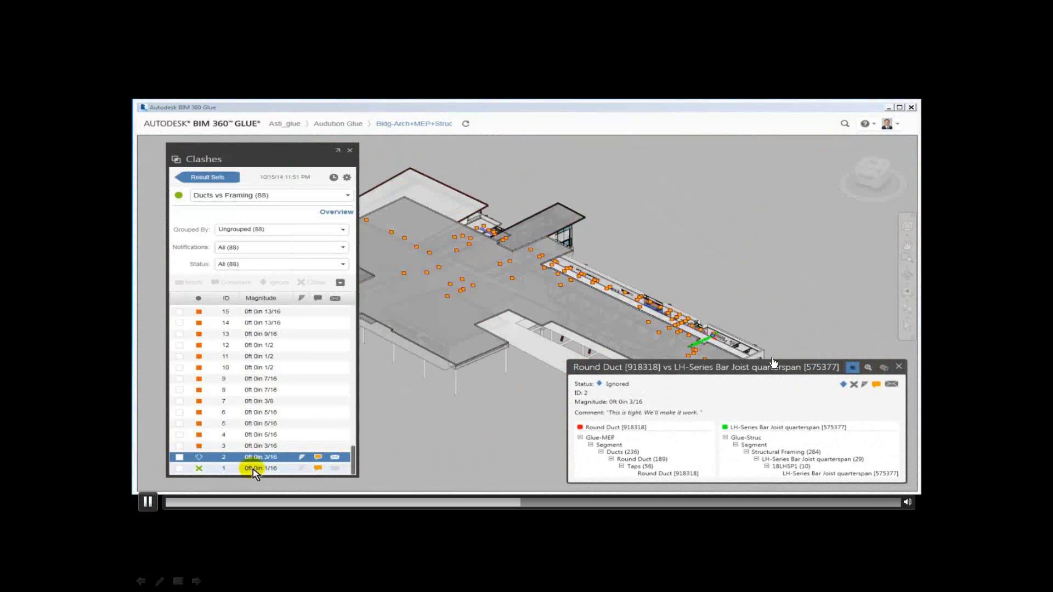
Open clash 3, zoom to the rectangular duct and bar joist intersection, and inspect the surrounding elements from another angle
{"action": "left_click", "coordinate": [250, 446]}
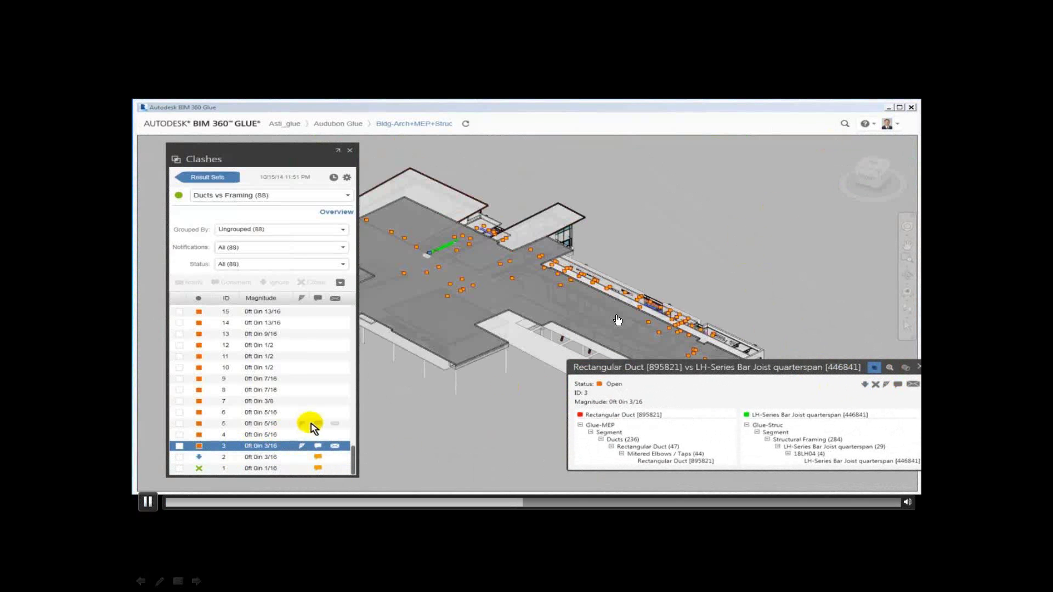
{"action": "left_click", "coordinate": [890, 367]}
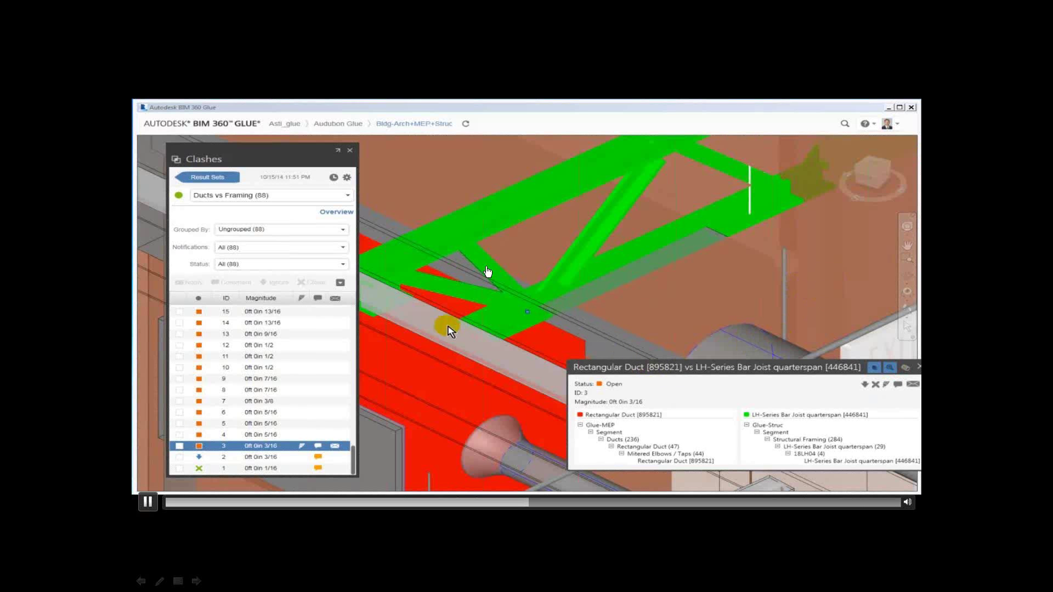
{"action": "left_click", "coordinate": [448, 326]}
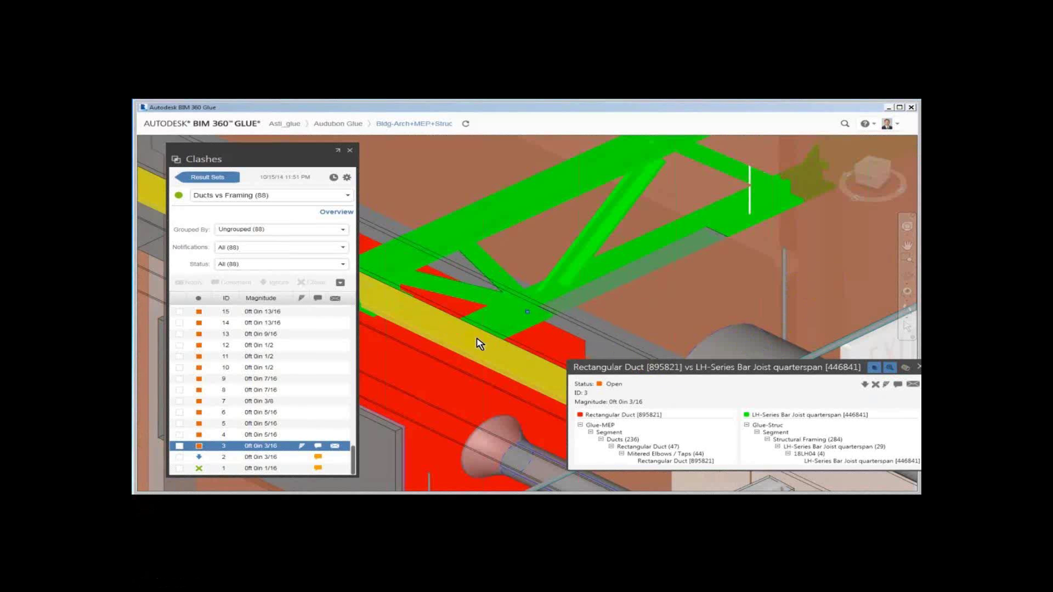
{"action": "middle_click_drag", "start_coordinate": [476, 339], "coordinate": [543, 320], "text": "shift"}
{"action": "mouse_move", "coordinate": [442, 265]}
{"action": "left_mouse_down"}
{"action": "mouse_move", "coordinate": [488, 301]}
{"action": "mouse_move", "coordinate": [441, 271]}
{"action": "left_mouse_up"}
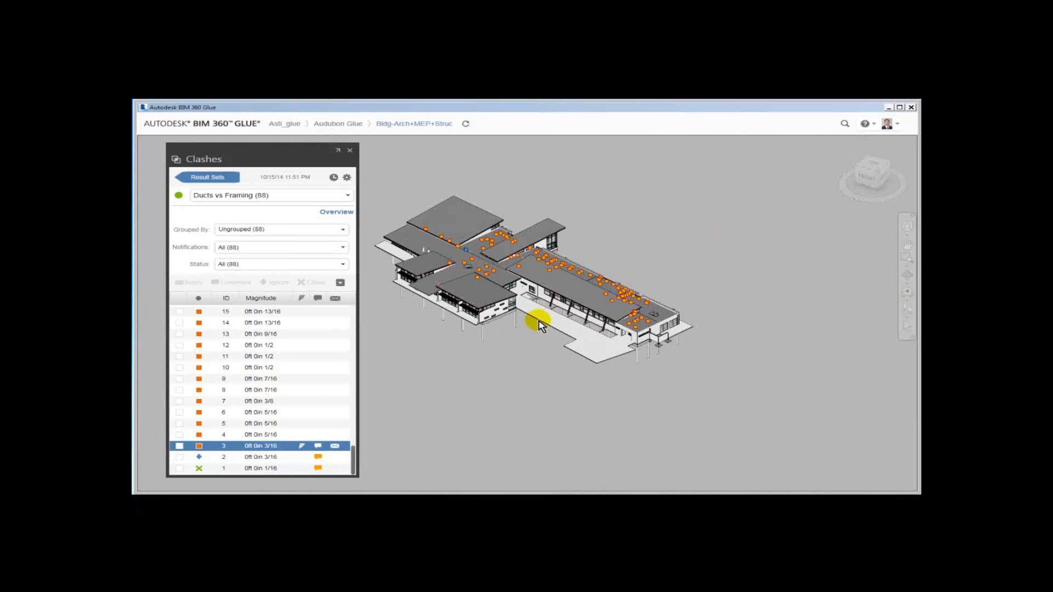
Review the clash statuses in the Clashes Overview and return to the result sets
{"action": "left_click", "coordinate": [343, 213]}
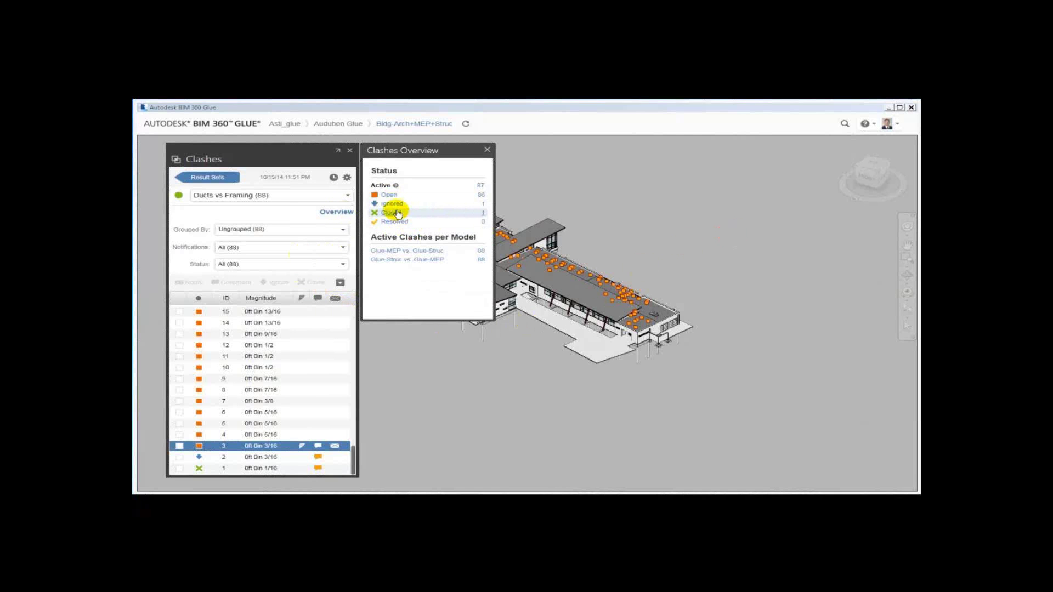
{"action": "left_click", "coordinate": [220, 177]}
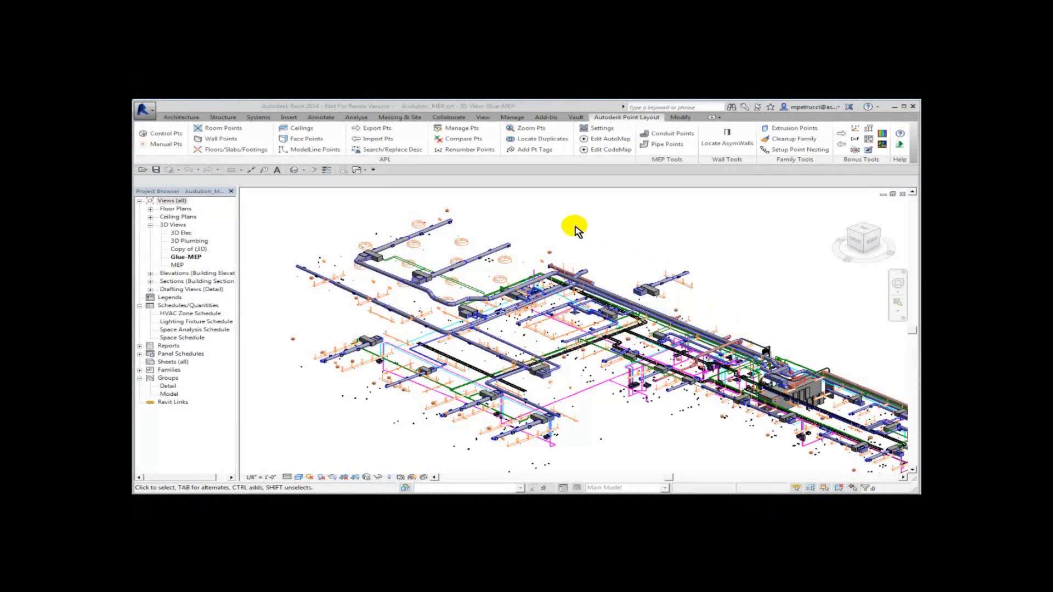
Switch to the Audubon_MEP model in Revit and use Clash Pinpoint with the Ducts vs Framing result set to locate the clashing round duct
{"action": "left_click", "coordinate": [755, 297]}
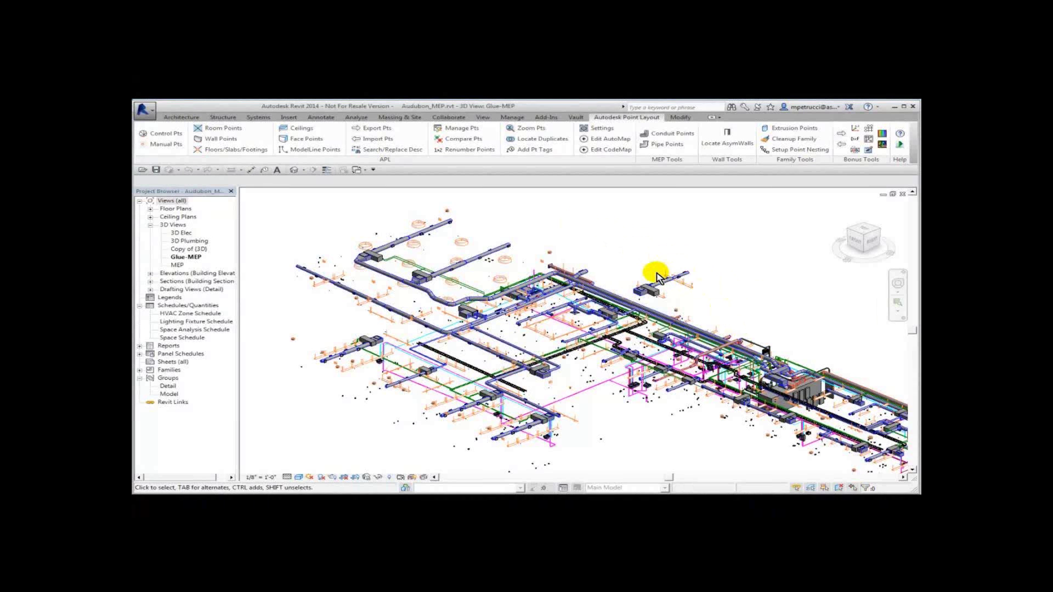
{"action": "left_click", "coordinate": [546, 118]}
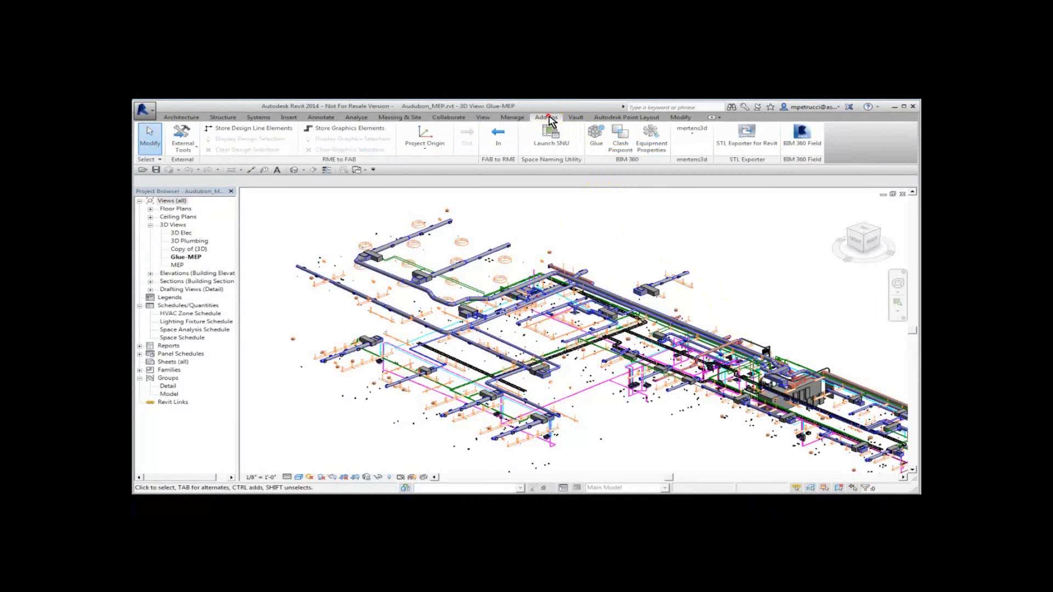
{"action": "left_click", "coordinate": [622, 143]}
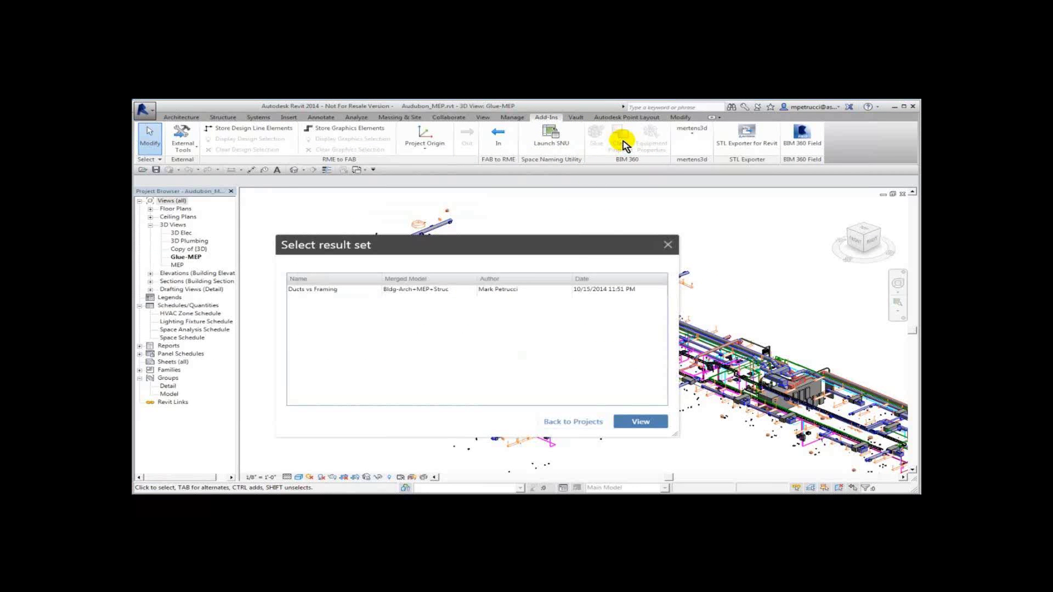
{"action": "left_click", "coordinate": [312, 292]}
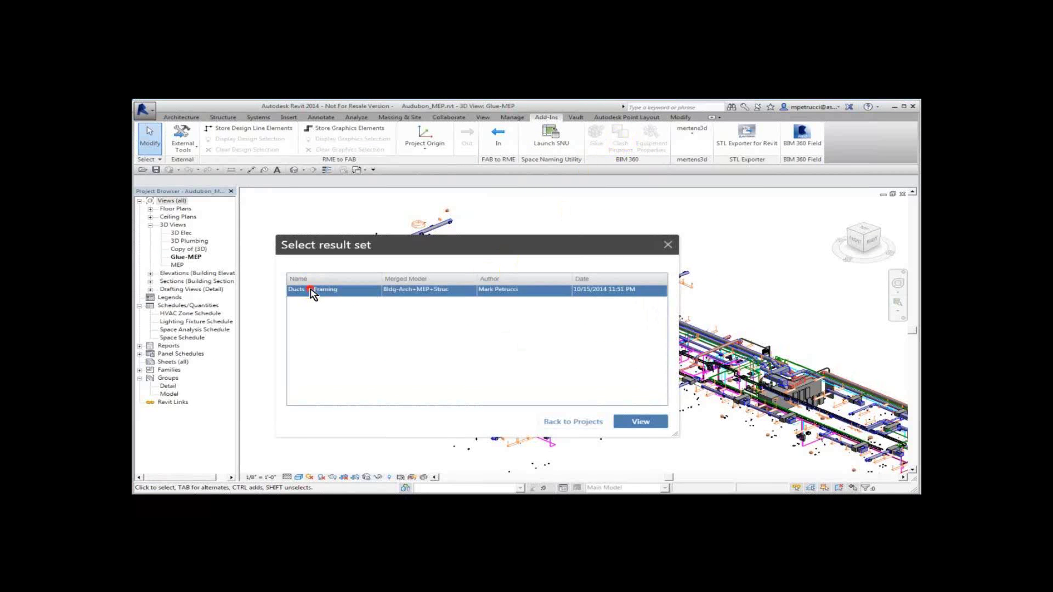
{"action": "left_click", "coordinate": [639, 421]}
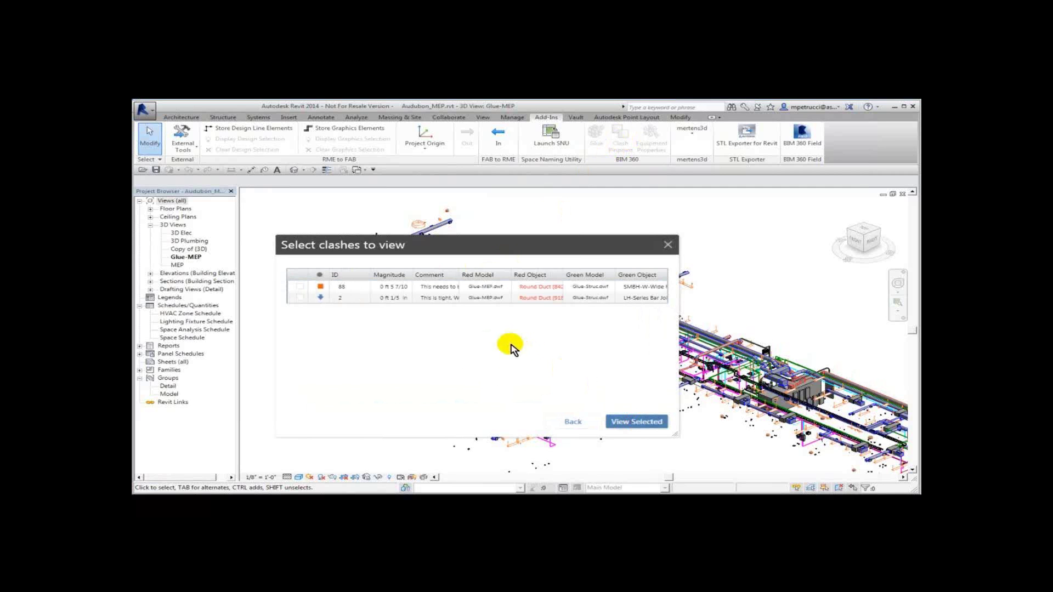
{"action": "left_click", "coordinate": [506, 366]}
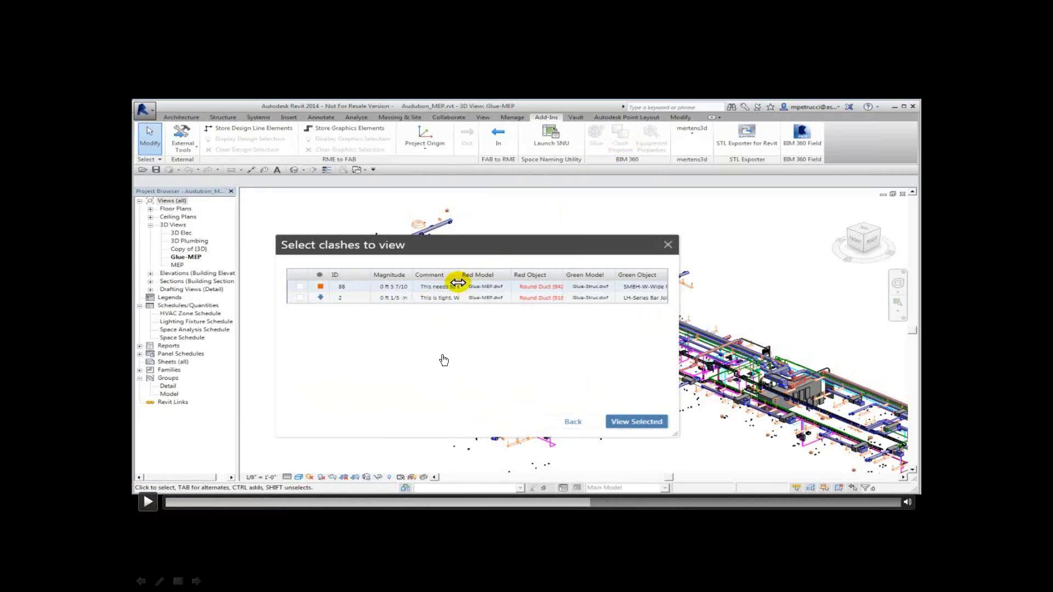
{"action": "left_click", "coordinate": [480, 377]}
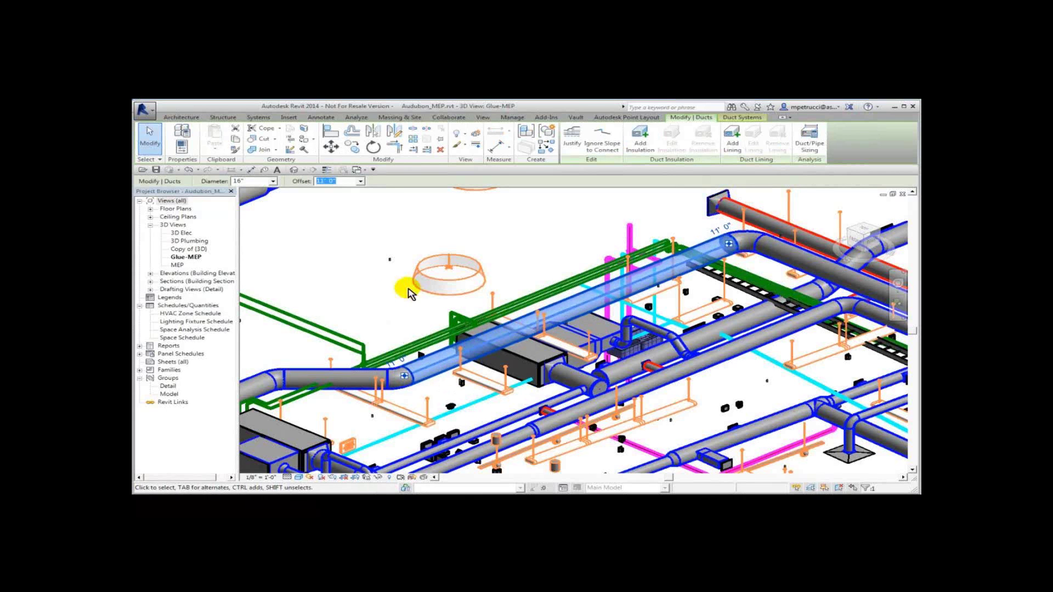
Set the selected round duct's offset to 9' in its properties and delete the elements whose connections are invalid
{"action": "right_click", "coordinate": [379, 298]}
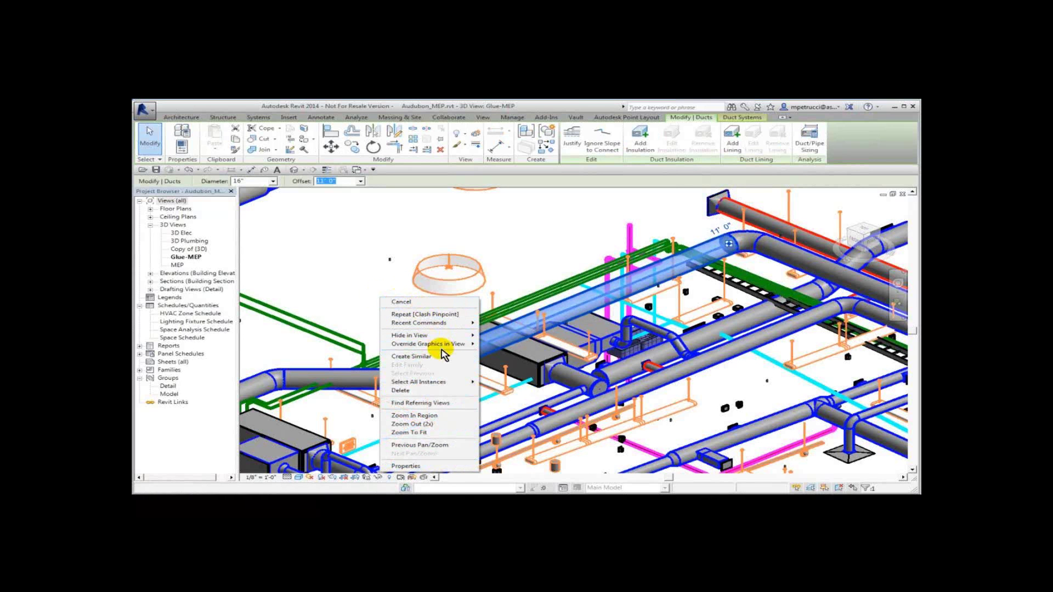
{"action": "left_click", "coordinate": [435, 466]}
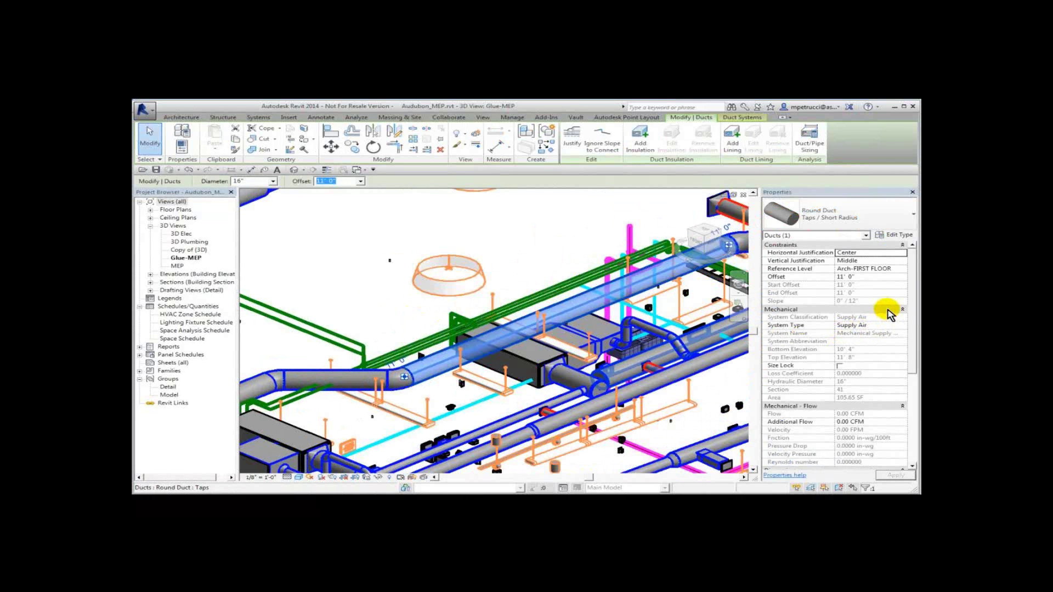
{"action": "left_click", "coordinate": [865, 277]}
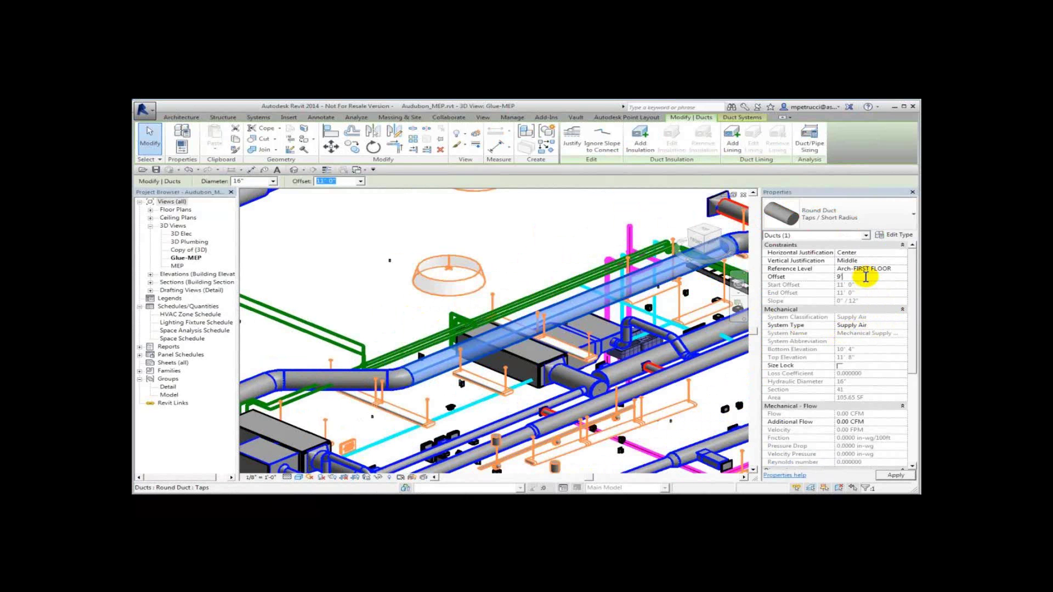
{"action": "type", "text": "9"}
{"action": "left_click", "coordinate": [895, 475]}
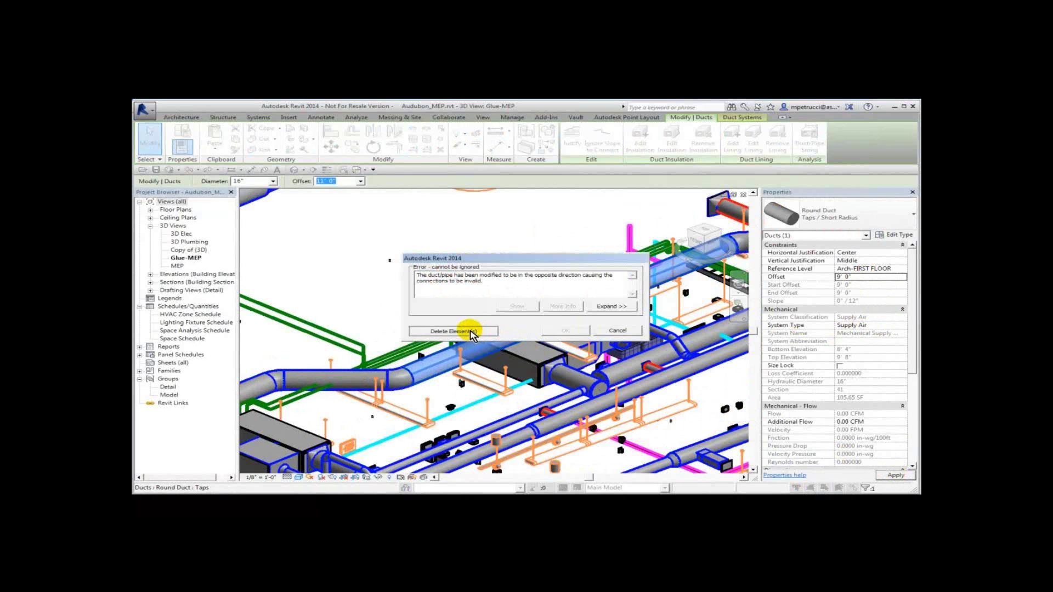
{"action": "left_click", "coordinate": [470, 332]}
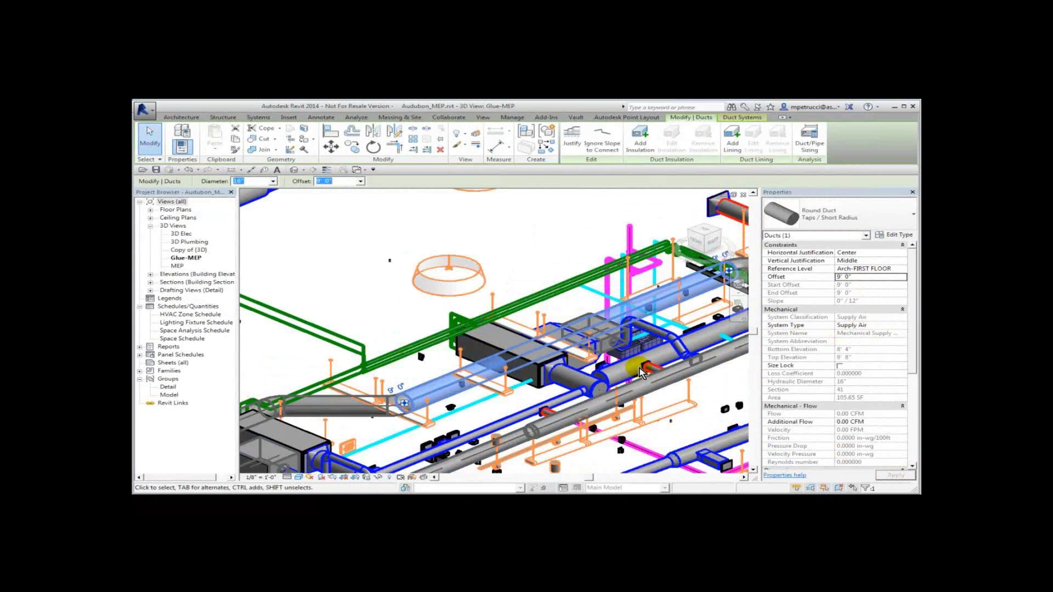
Save the revised MEP model
{"action": "left_click", "coordinate": [156, 170]}
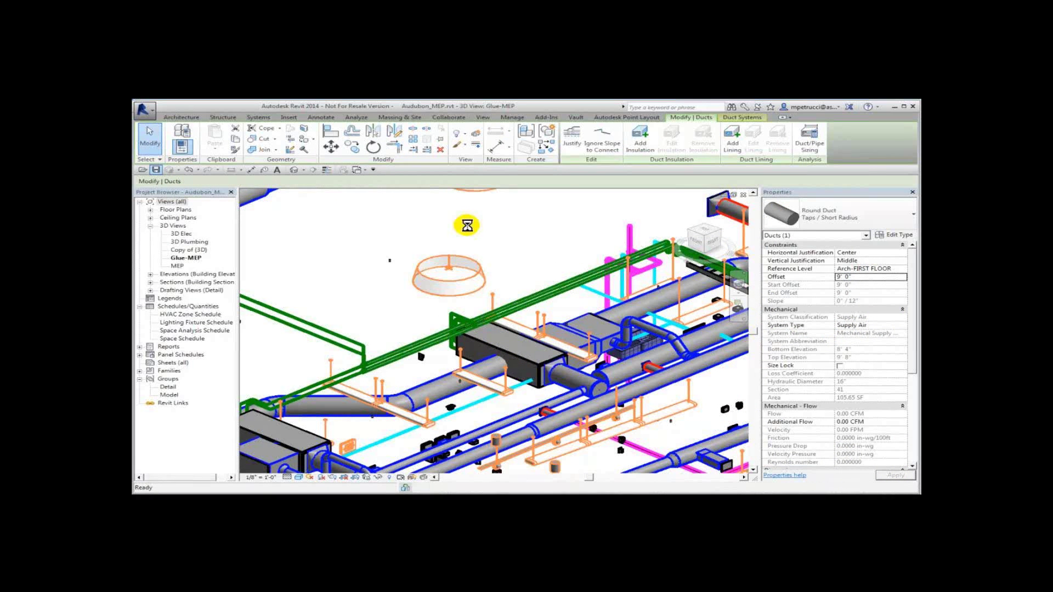
{"action": "scroll", "coordinate": [466, 230], "scroll_direction": "down", "scroll_amount": 5}
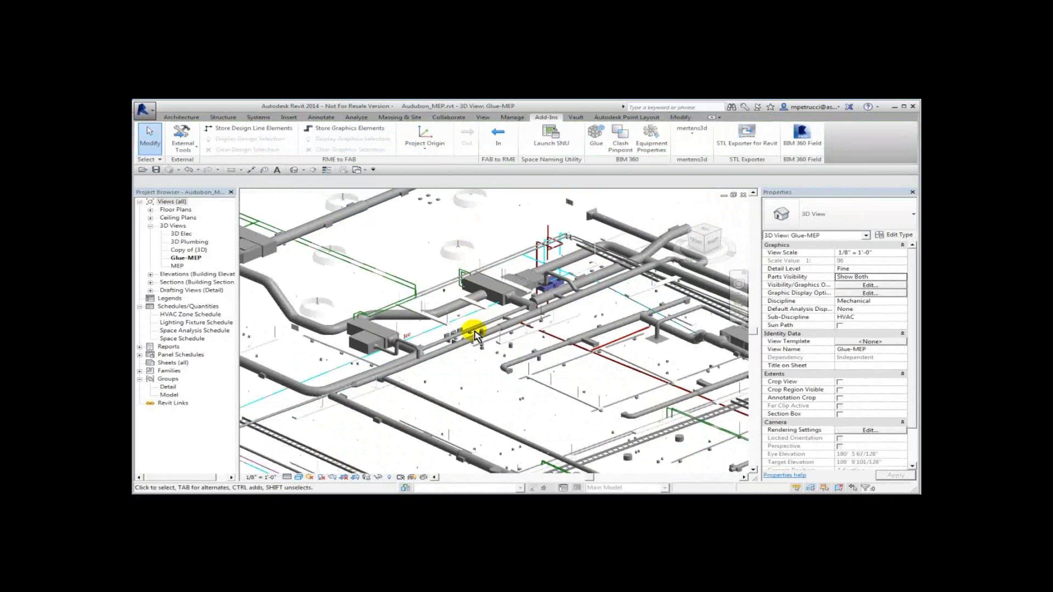
Glue the Glue-MEP view to the Audubon Glue project, updating the existing model with the new version
{"action": "scroll", "coordinate": [475, 335], "scroll_direction": "up", "scroll_amount": 2}
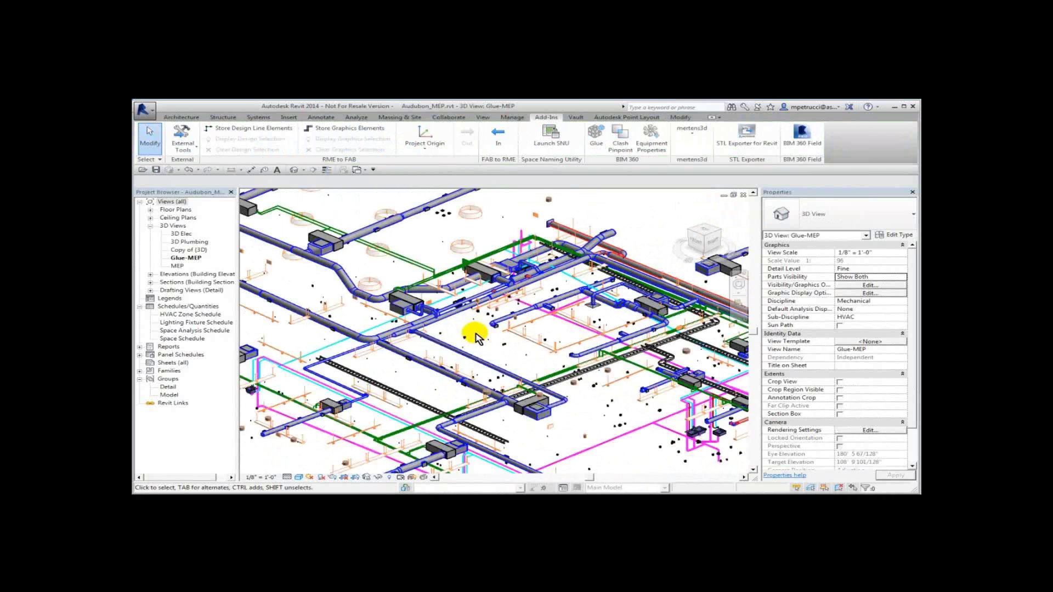
{"action": "scroll", "coordinate": [476, 336], "scroll_direction": "down", "scroll_amount": 1}
{"action": "scroll", "coordinate": [478, 336], "scroll_direction": "down", "scroll_amount": 3}
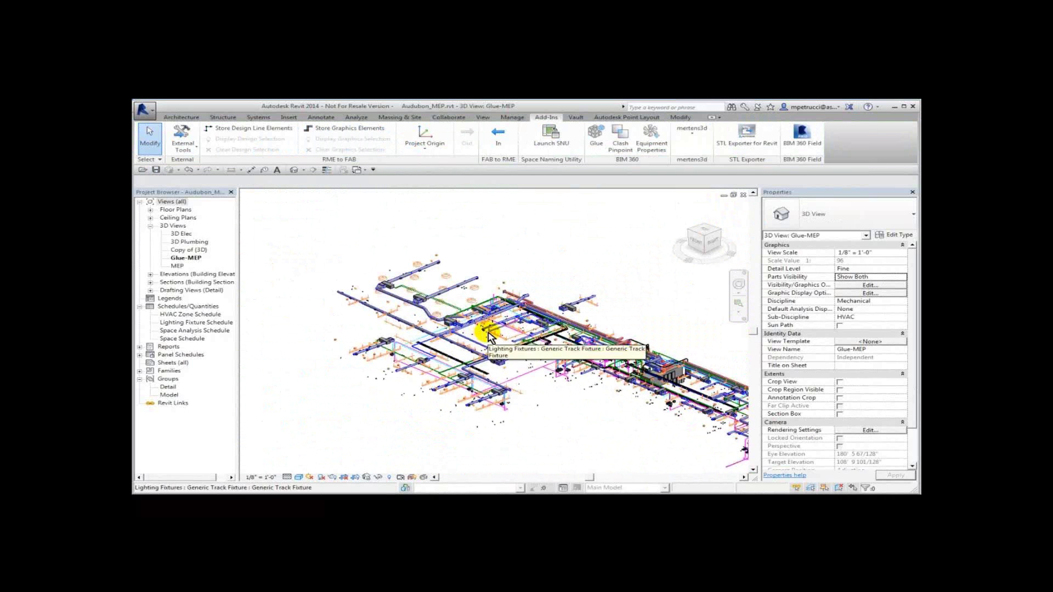
{"action": "left_click", "coordinate": [596, 137]}
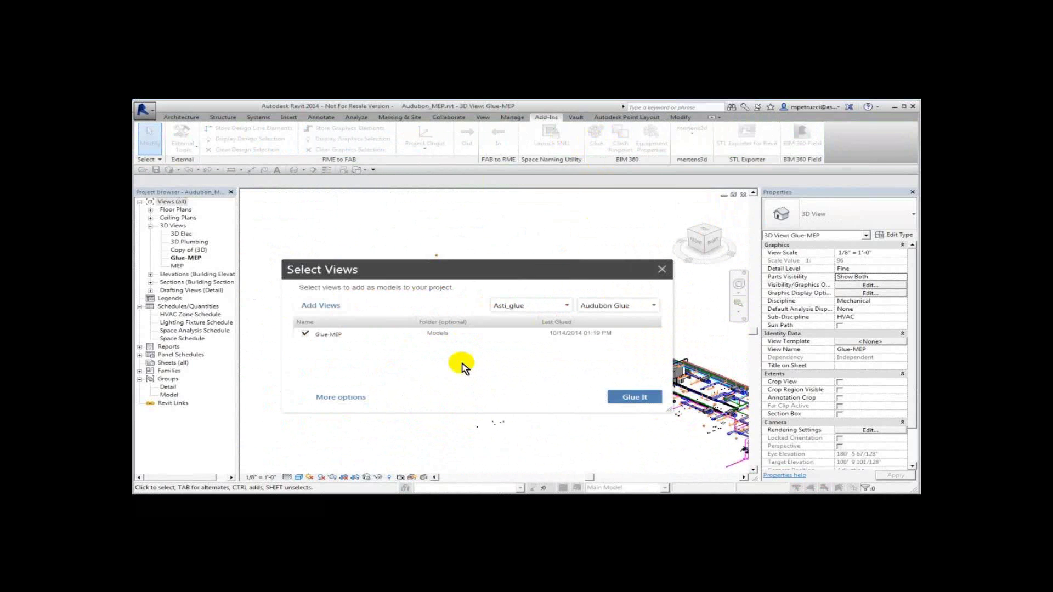
{"action": "left_click", "coordinate": [628, 399]}
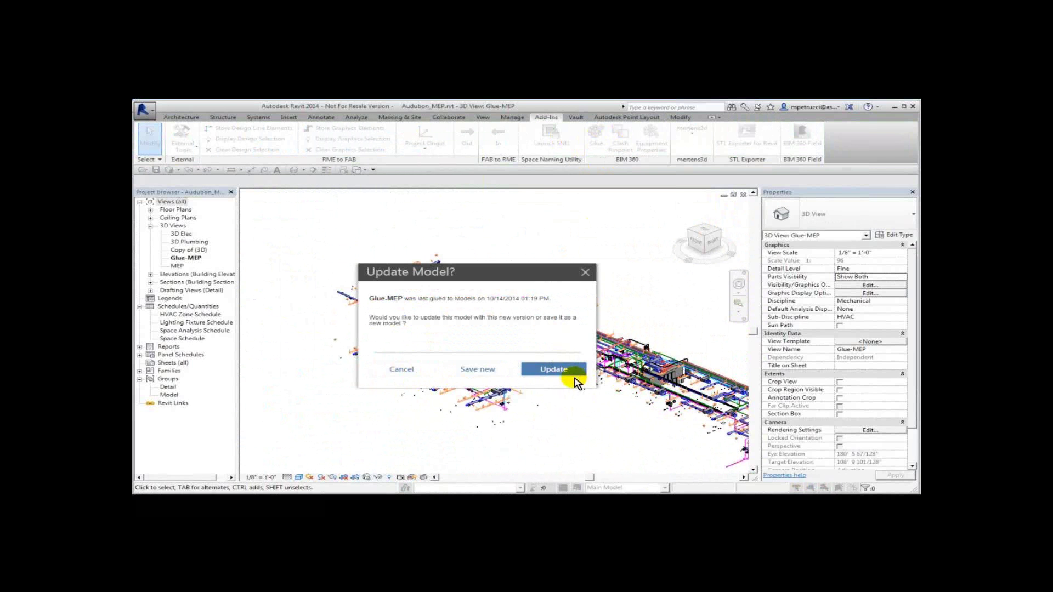
{"action": "left_click", "coordinate": [568, 373]}
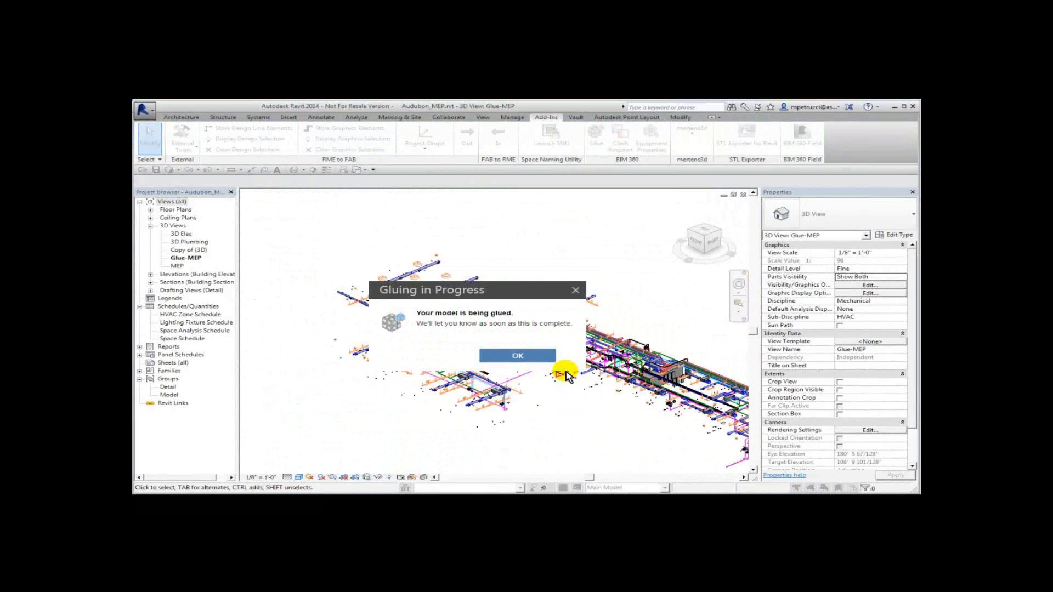
{"action": "left_click", "coordinate": [540, 356]}
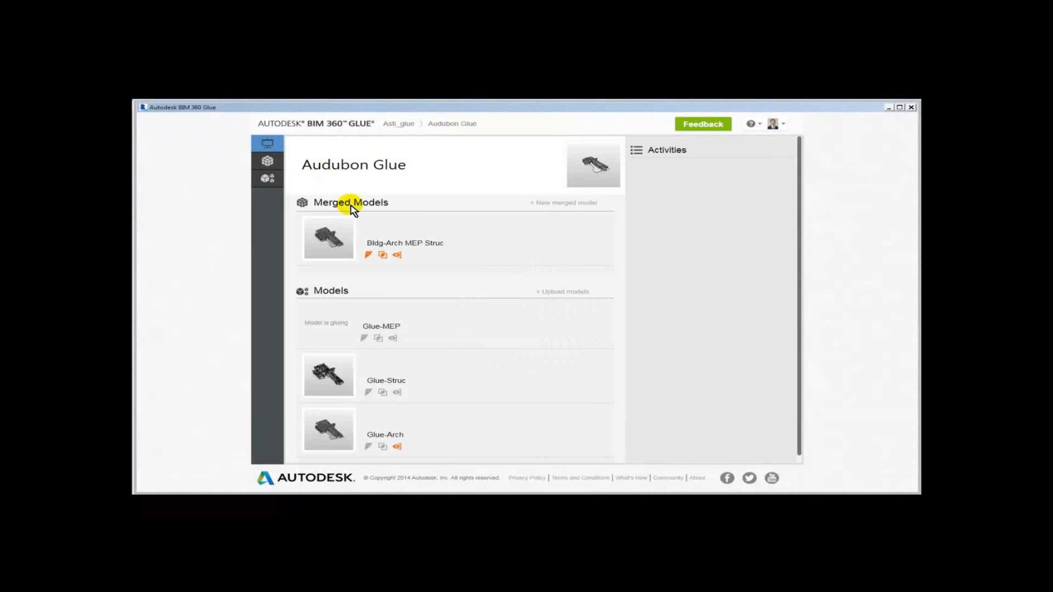
Check the Audubon Glue project page in BIM 360 Glue for the gluing status of the Glue-MEP model
{"action": "scroll", "coordinate": [433, 387], "scroll_direction": "down", "scroll_amount": 1}
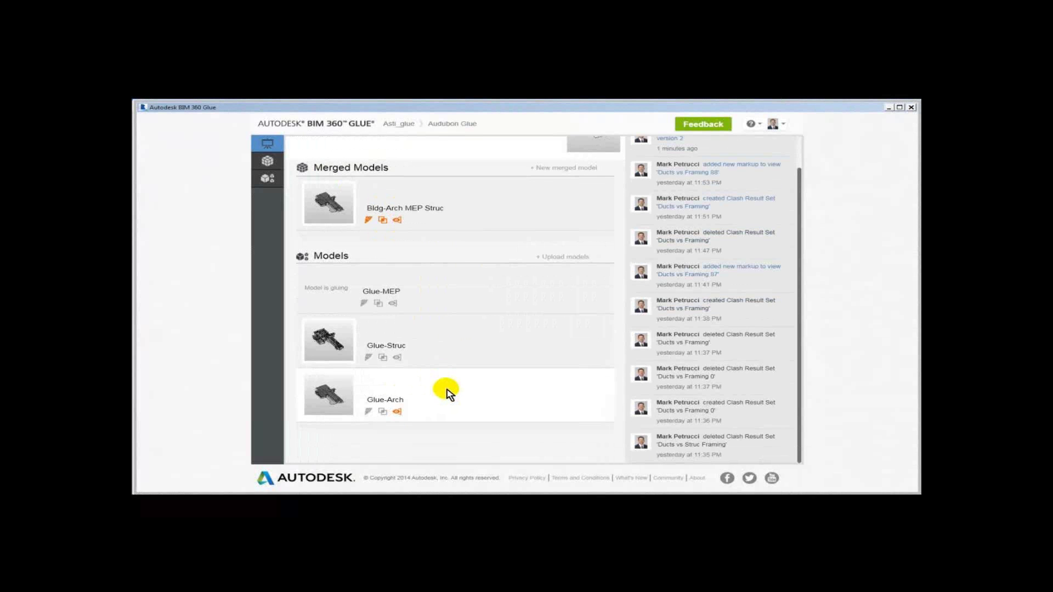
{"action": "scroll", "coordinate": [442, 373], "scroll_direction": "up", "scroll_amount": 1}
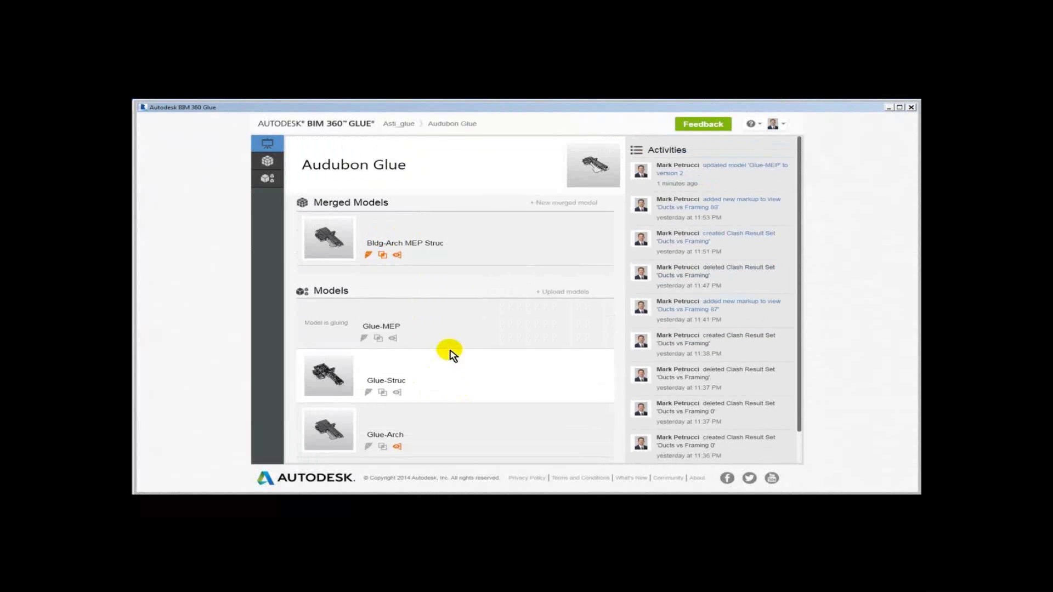
{"action": "left_click", "coordinate": [336, 325]}
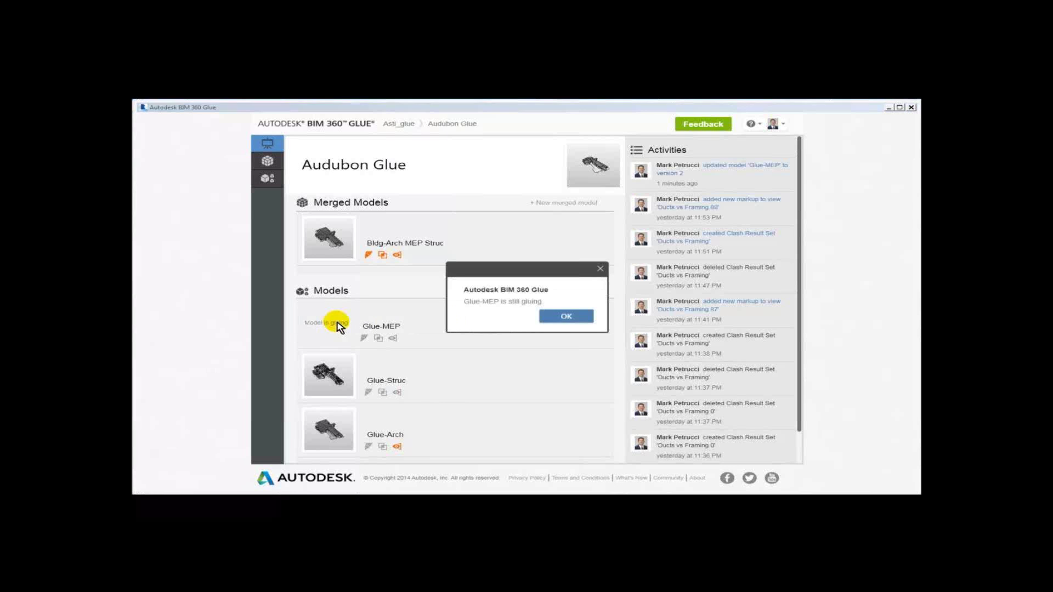
{"action": "left_click", "coordinate": [565, 317]}
{"action": "mouse_move", "coordinate": [530, 327]}
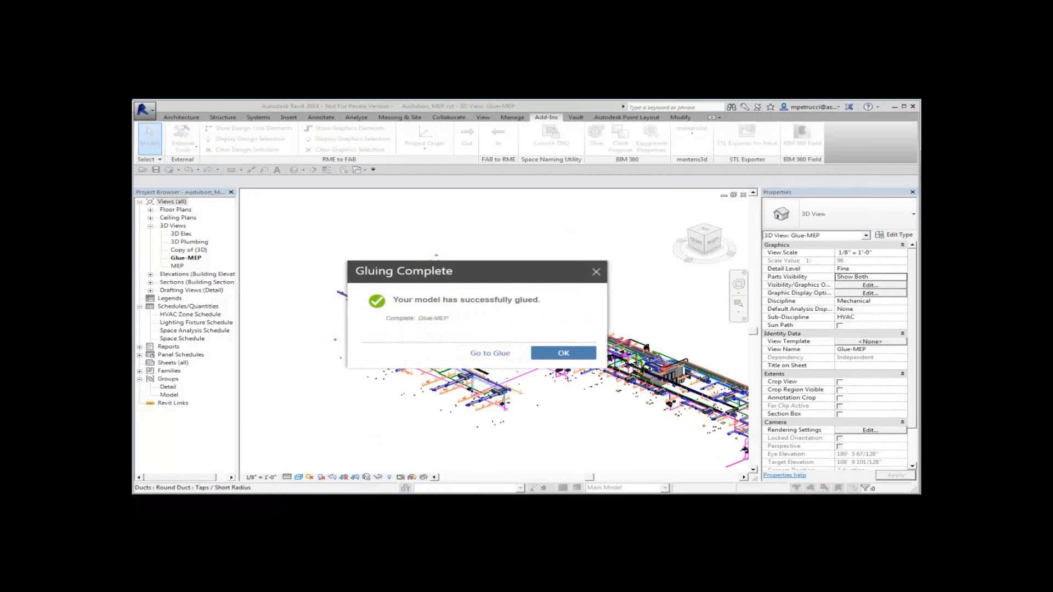
Go to Glue from the gluing notice and open the Bldg-Arch MEP Struc merged model in the Audubon Glue project
{"action": "left_click", "coordinate": [509, 353]}
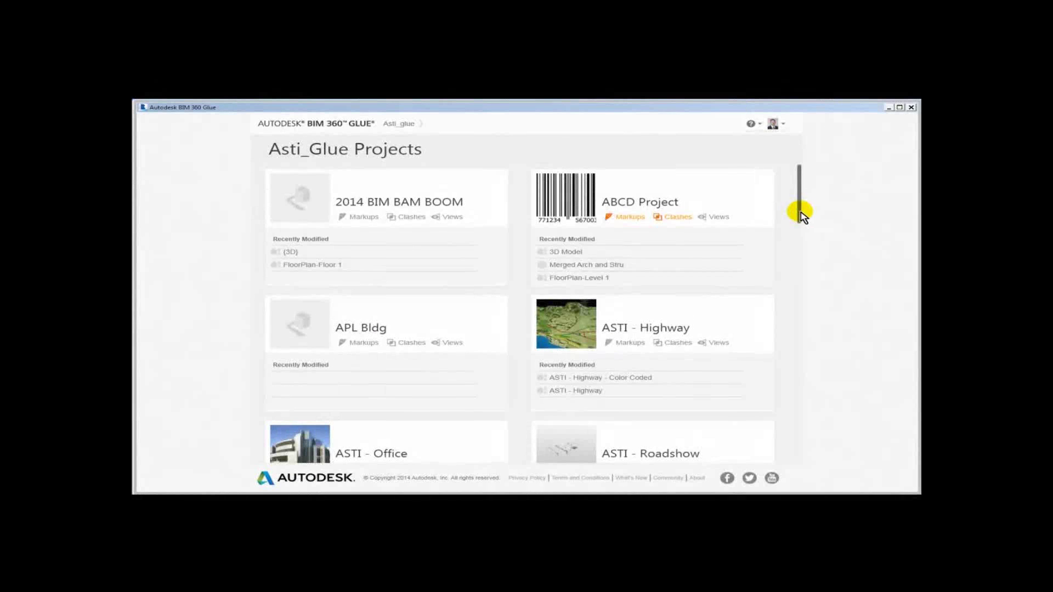
{"action": "left_click_drag", "start_coordinate": [800, 215], "coordinate": [795, 301]}
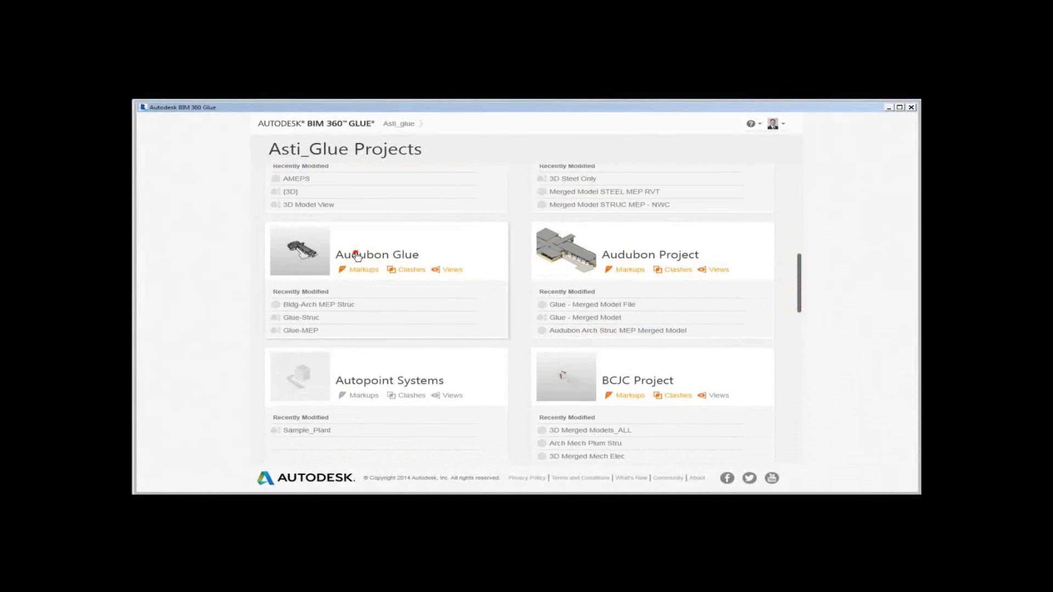
{"action": "left_click", "coordinate": [356, 256]}
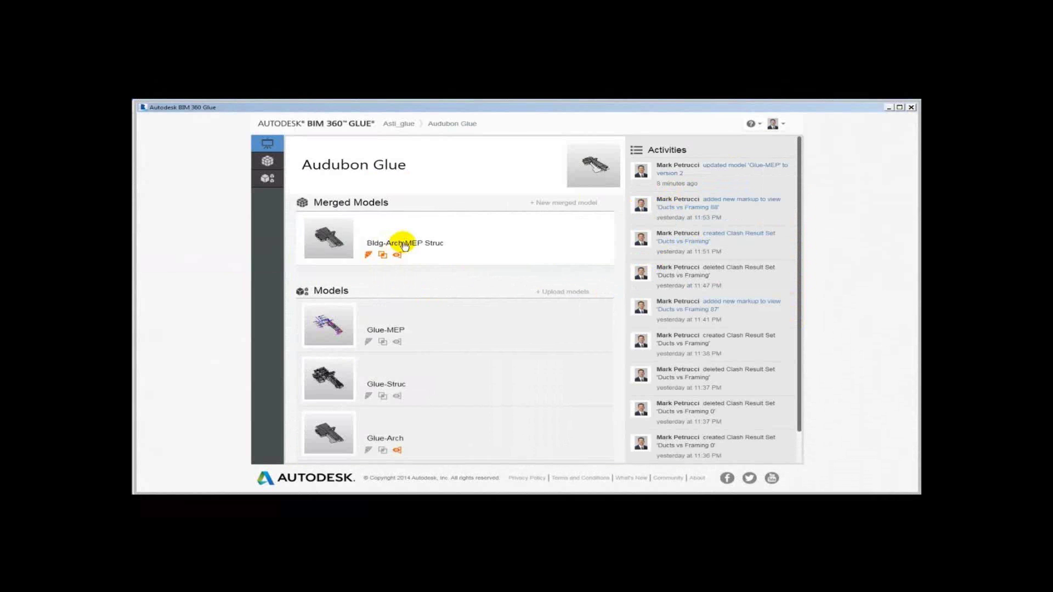
{"action": "left_click", "coordinate": [422, 243]}
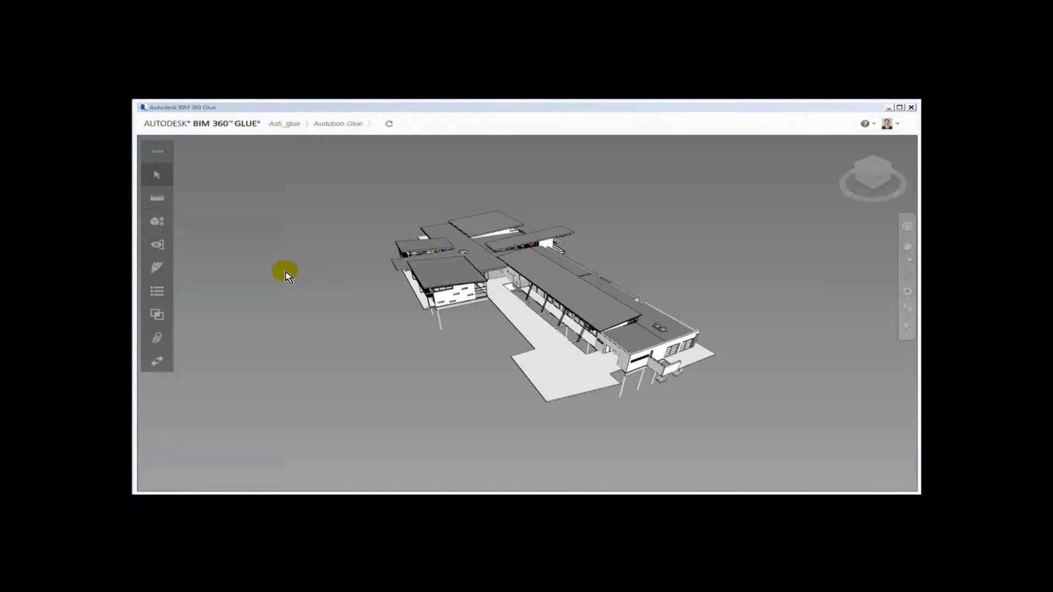
Open the Ducts vs Framing clash results and inspect clash 88 in the merged model
{"action": "left_click", "coordinate": [163, 317]}
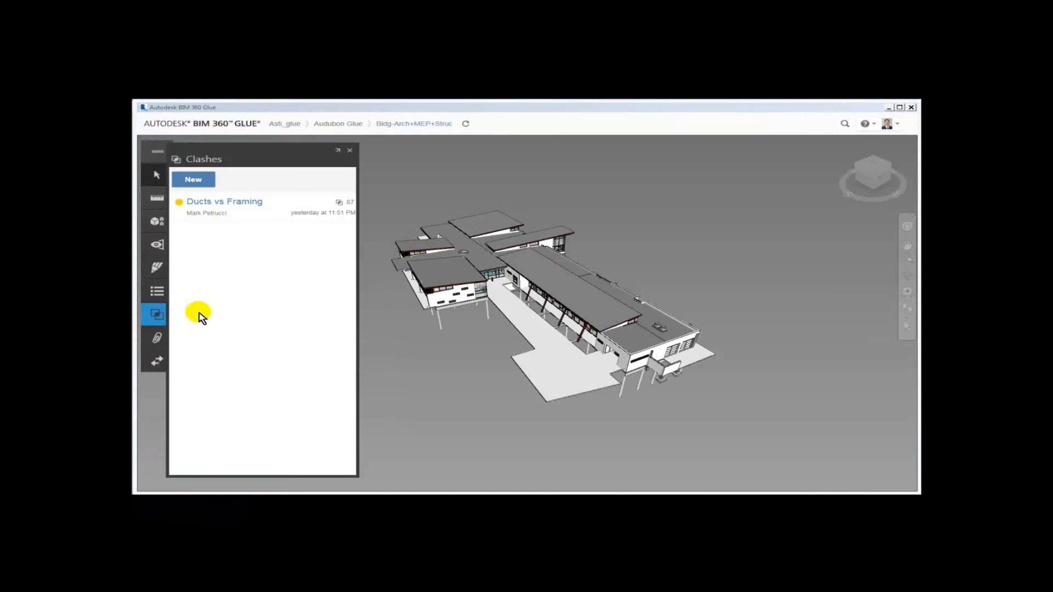
{"action": "left_click", "coordinate": [245, 203]}
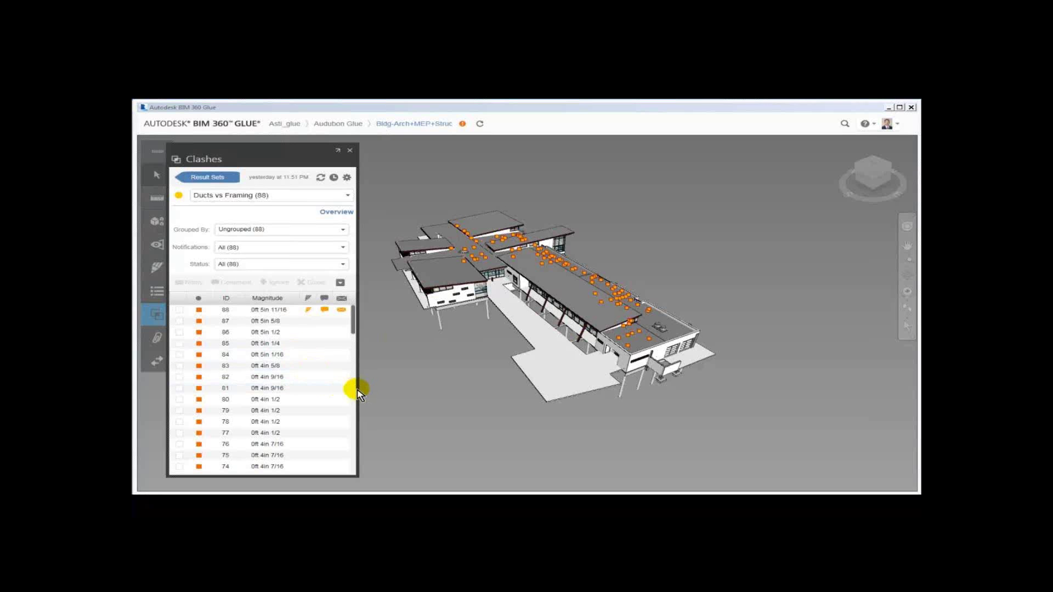
{"action": "left_click", "coordinate": [230, 310]}
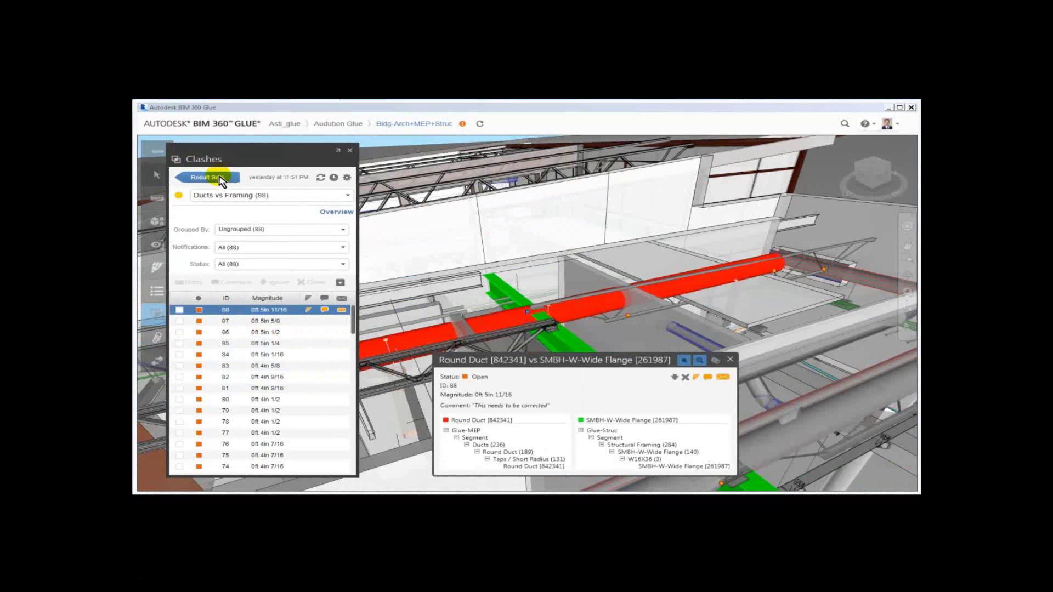
Refresh the Ducts vs Framing clash results against the updated model and select clash 88
{"action": "left_click", "coordinate": [322, 183]}
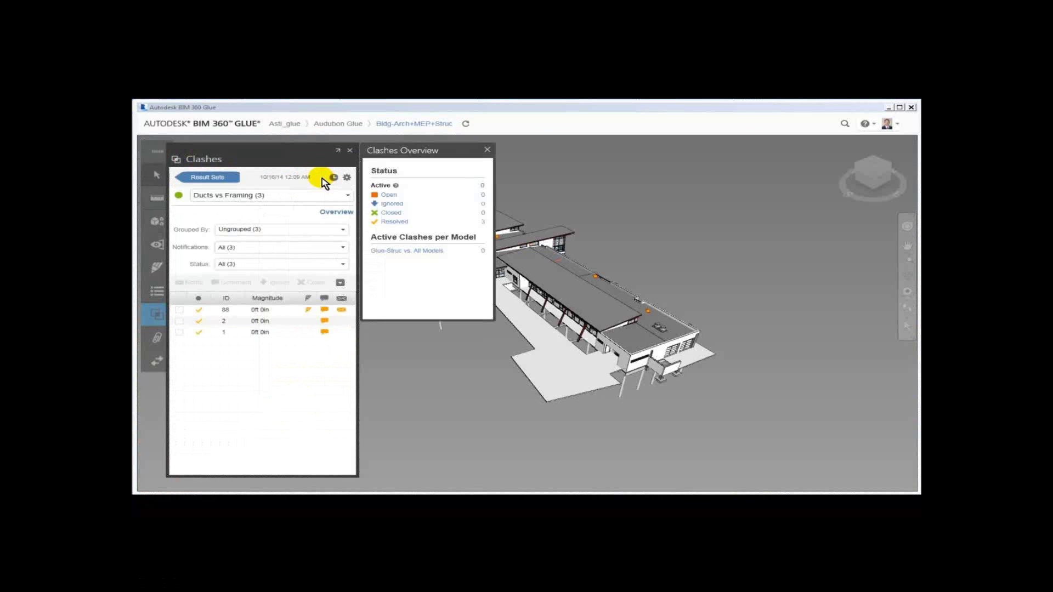
{"action": "mouse_move", "coordinate": [329, 275]}
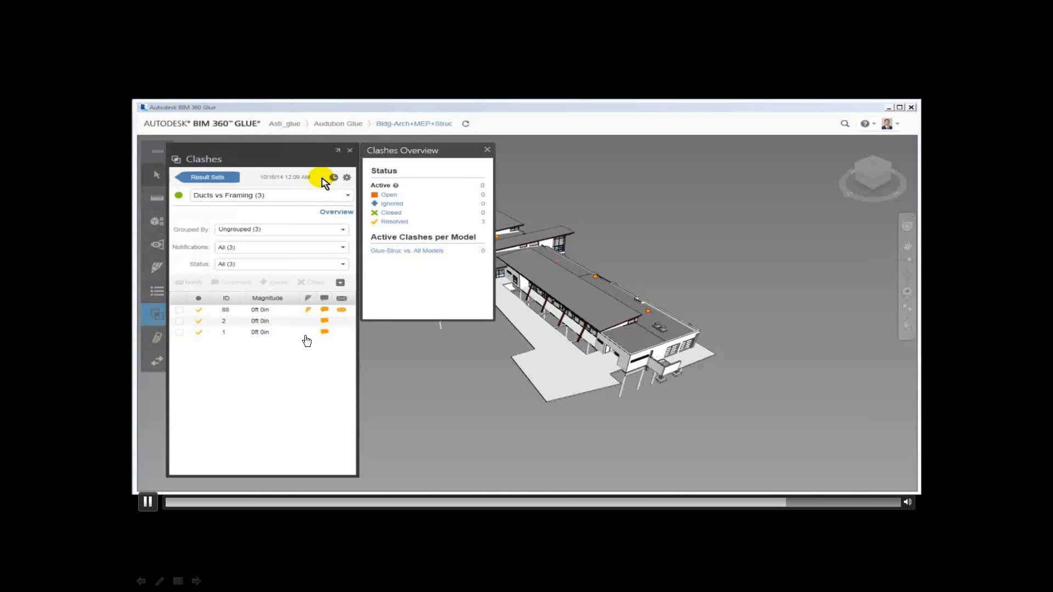
{"action": "left_click", "coordinate": [233, 310]}
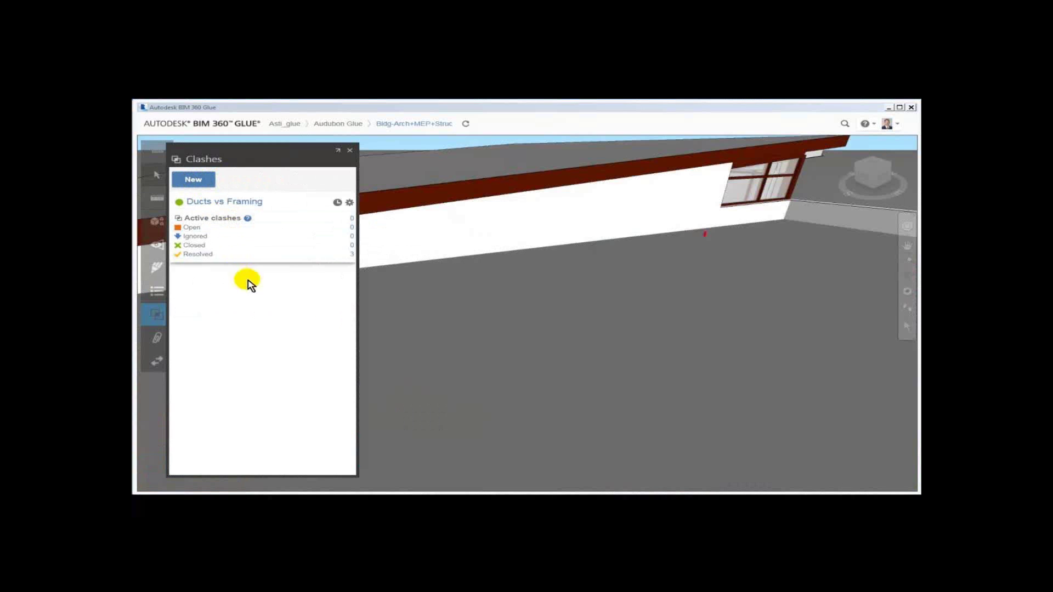
Review the Ducts vs Framing history, comparing yesterday's clash statuses with the latest run, and return to the result sets
{"action": "left_click", "coordinate": [338, 204]}
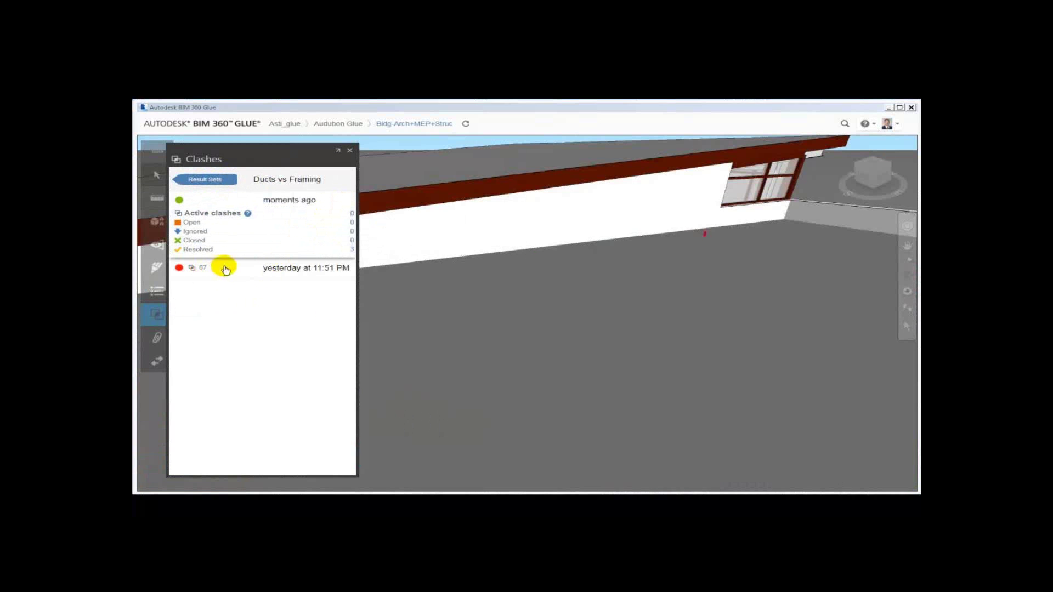
{"action": "left_click", "coordinate": [285, 271]}
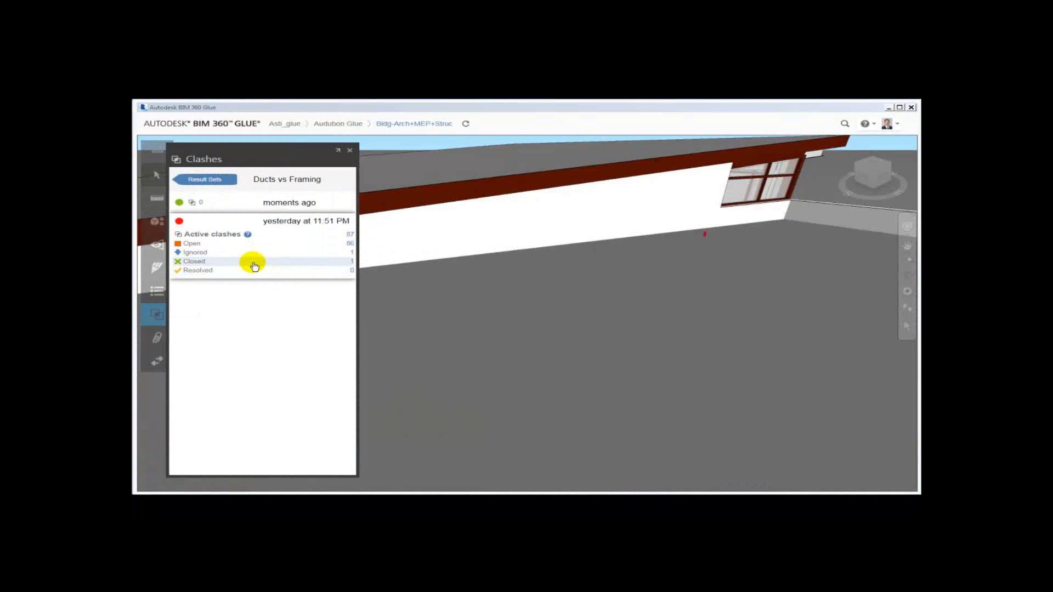
{"action": "left_click", "coordinate": [294, 203]}
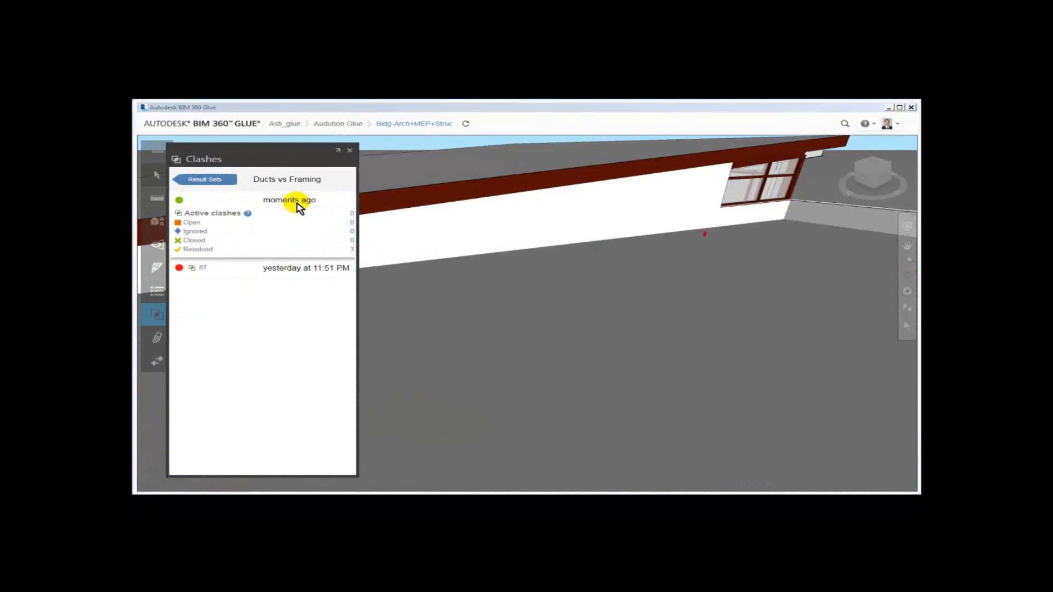
{"action": "left_click", "coordinate": [207, 180]}
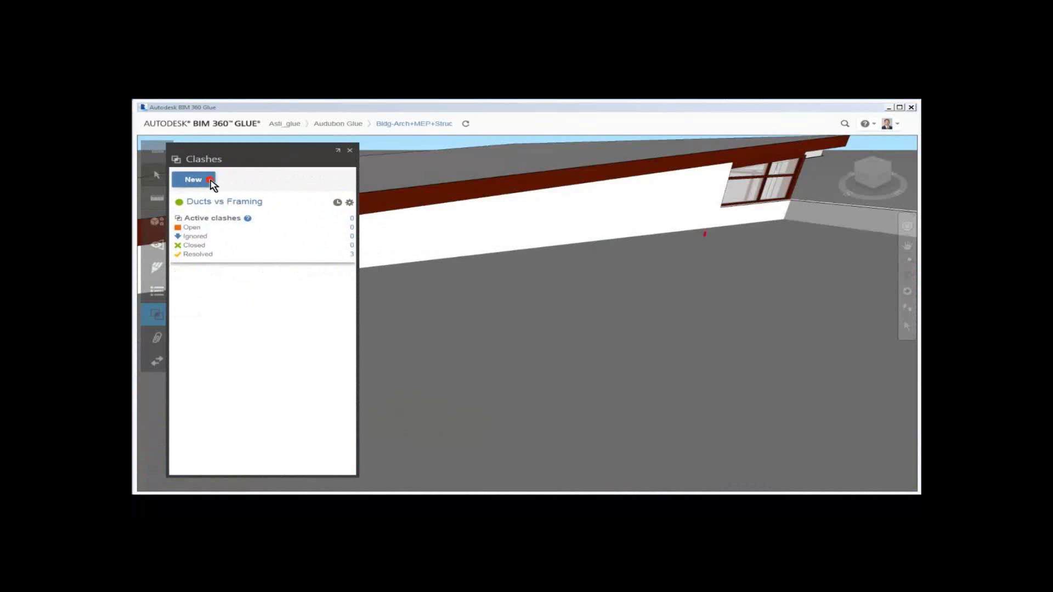
Edit the Ducts vs Framing clash test to compare the Ducts category of Glue-MEP, and find the clashes again
{"action": "left_click", "coordinate": [229, 200]}
{"action": "left_click", "coordinate": [345, 176]}
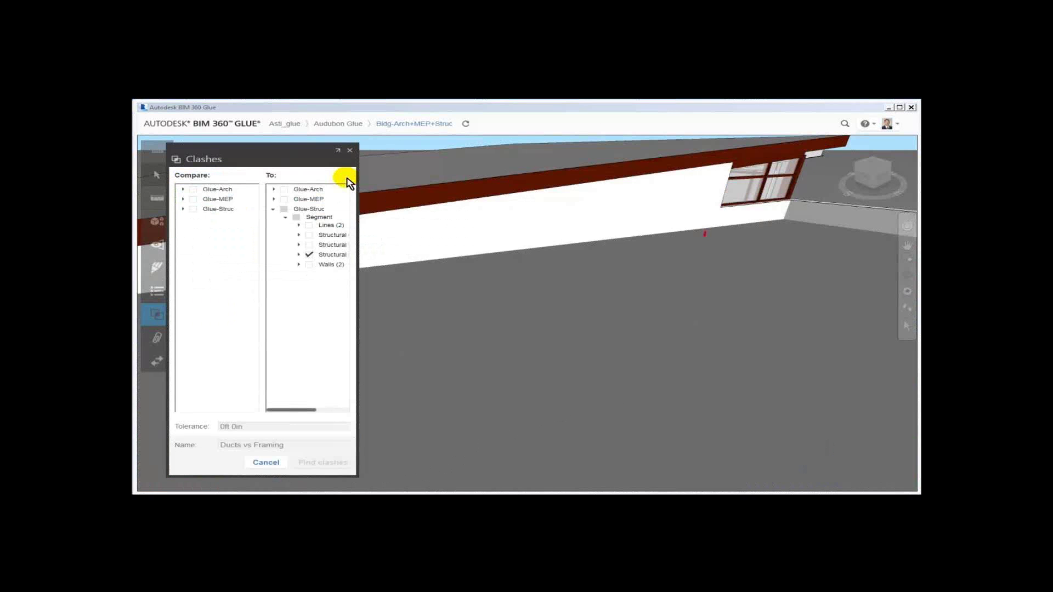
{"action": "left_click", "coordinate": [183, 199]}
{"action": "left_click", "coordinate": [195, 208]}
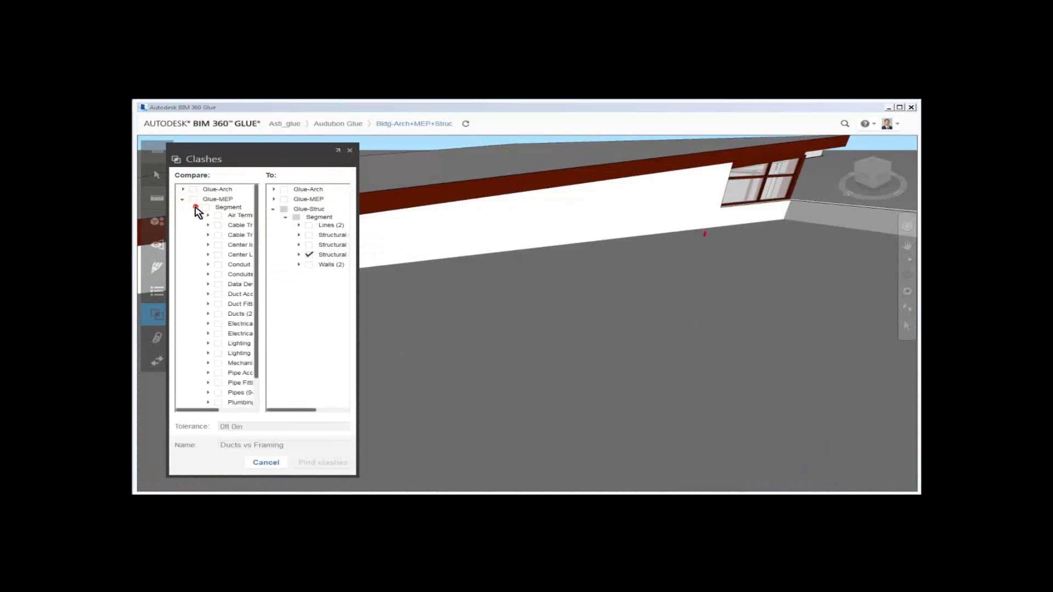
{"action": "left_click", "coordinate": [219, 313]}
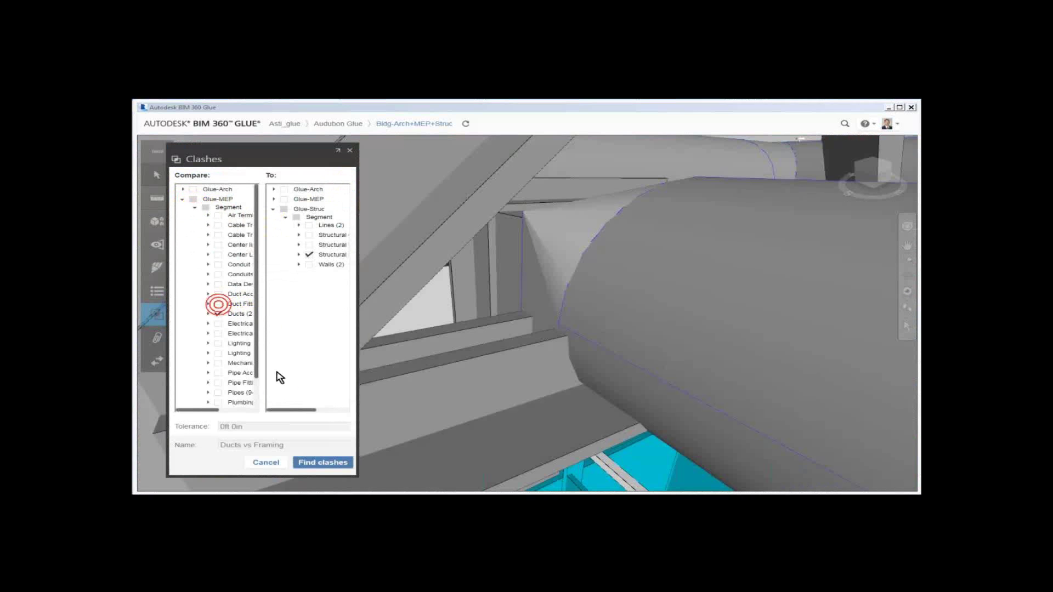
{"action": "left_click", "coordinate": [312, 463]}
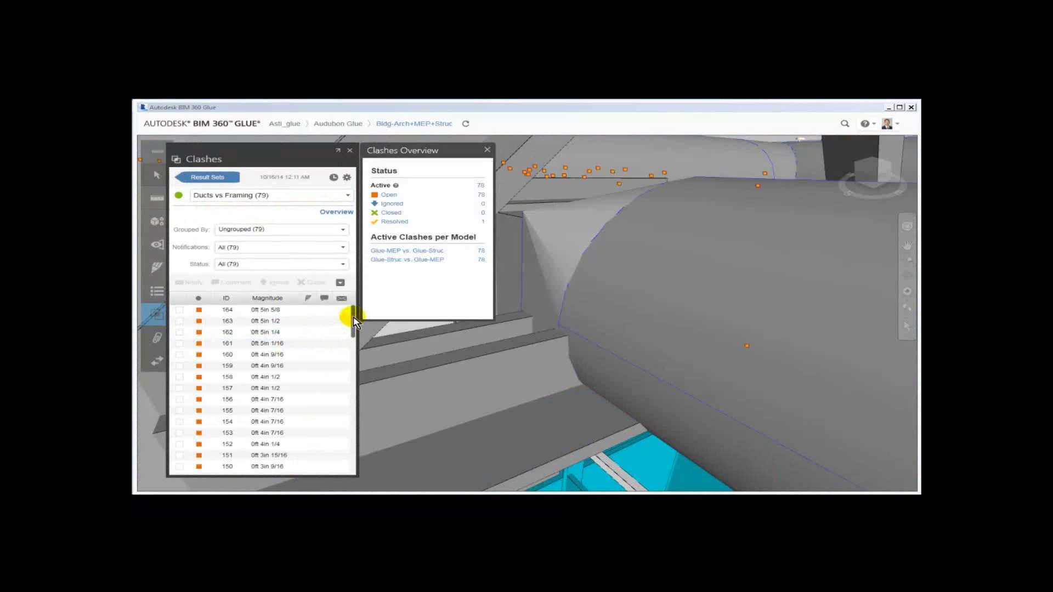
Inspect clash 88 from a different angle in the updated results, and view clash 164
{"action": "left_click_drag", "start_coordinate": [354, 322], "coordinate": [354, 455]}
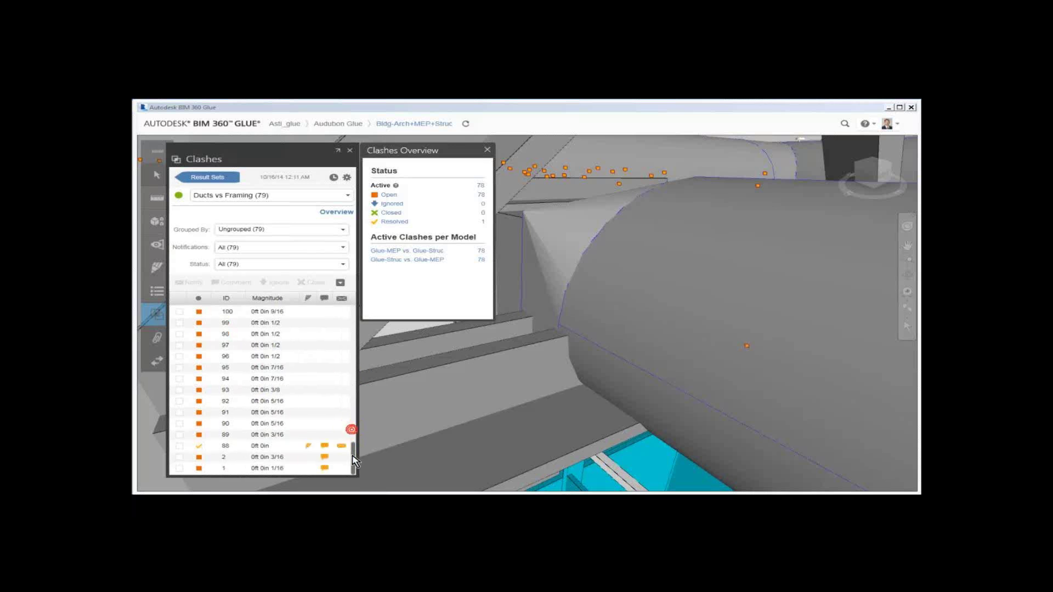
{"action": "left_click", "coordinate": [256, 447]}
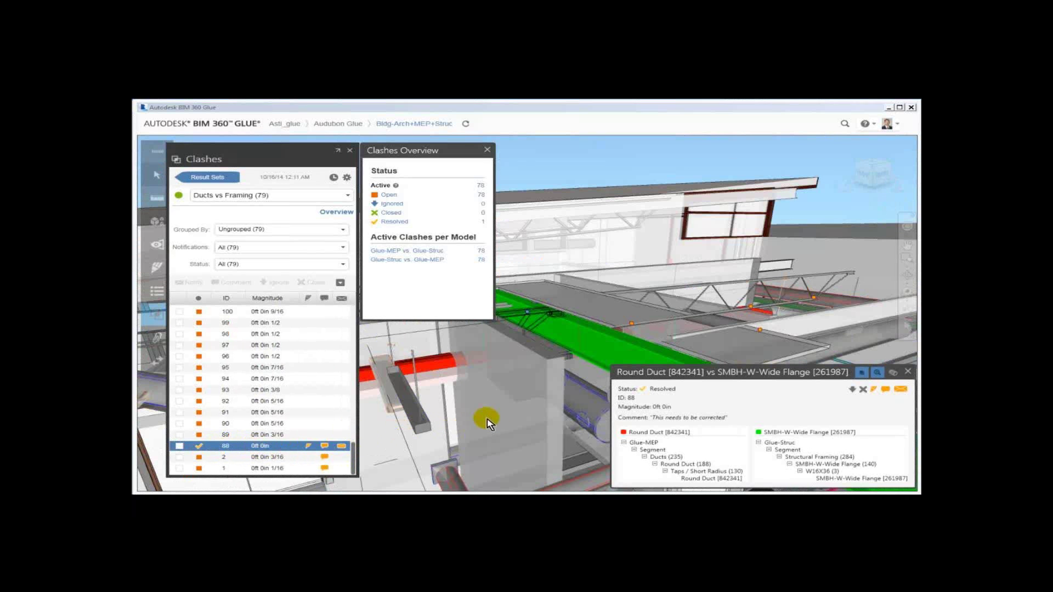
{"action": "middle_click_drag", "start_coordinate": [515, 403], "coordinate": [507, 420], "text": "shift"}
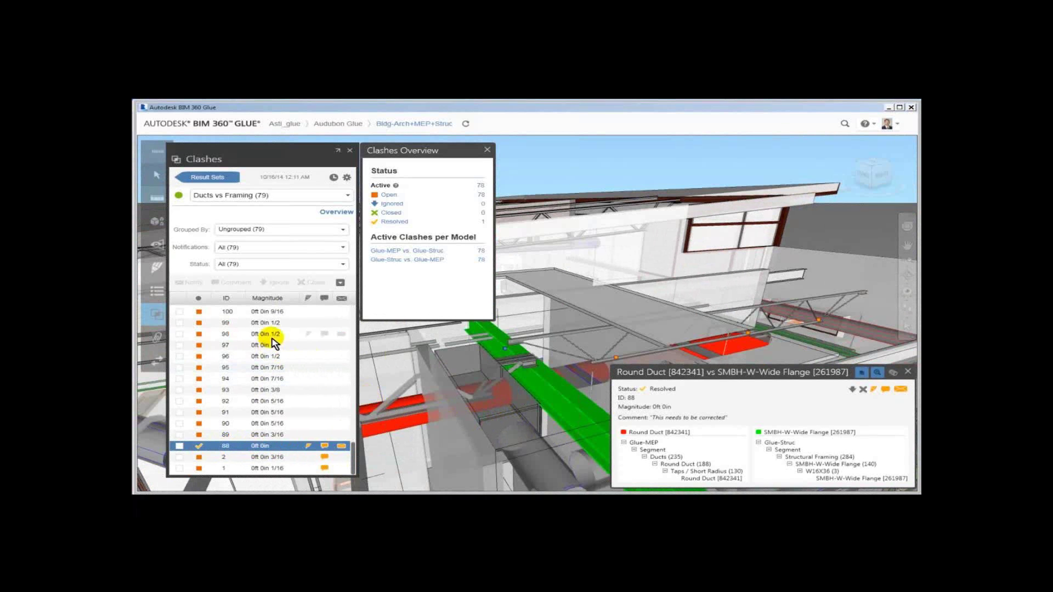
{"action": "left_click_drag", "start_coordinate": [355, 447], "coordinate": [367, 315]}
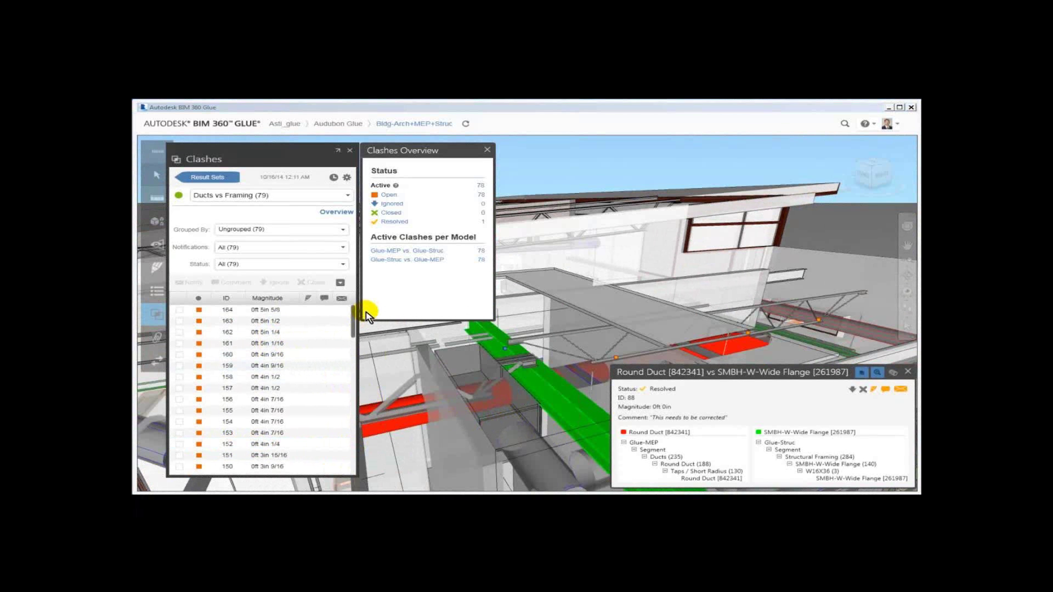
{"action": "left_click", "coordinate": [269, 310]}
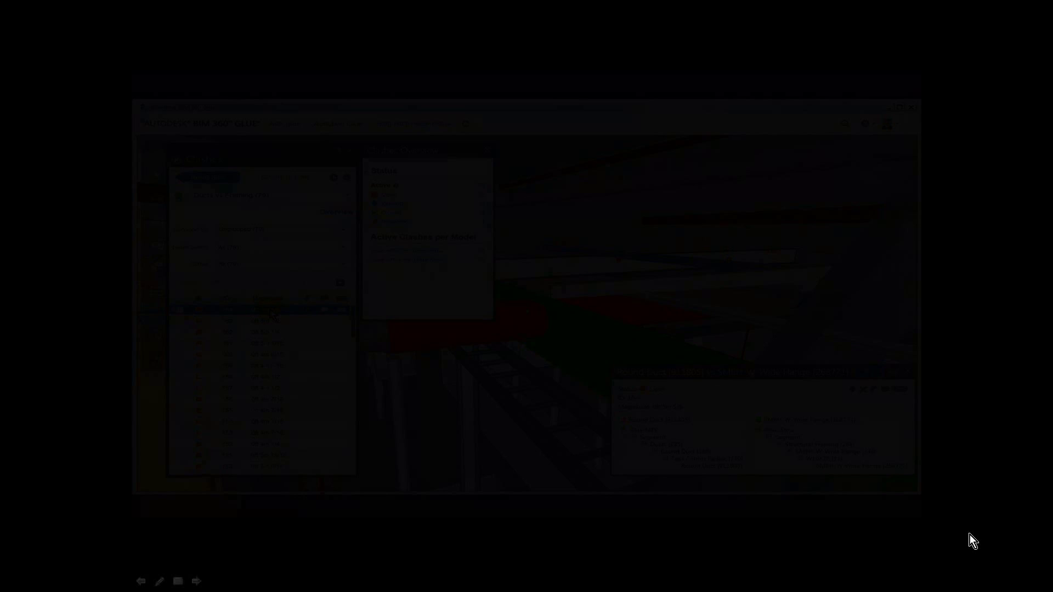
{"action": "left_click", "coordinate": [967, 535]}
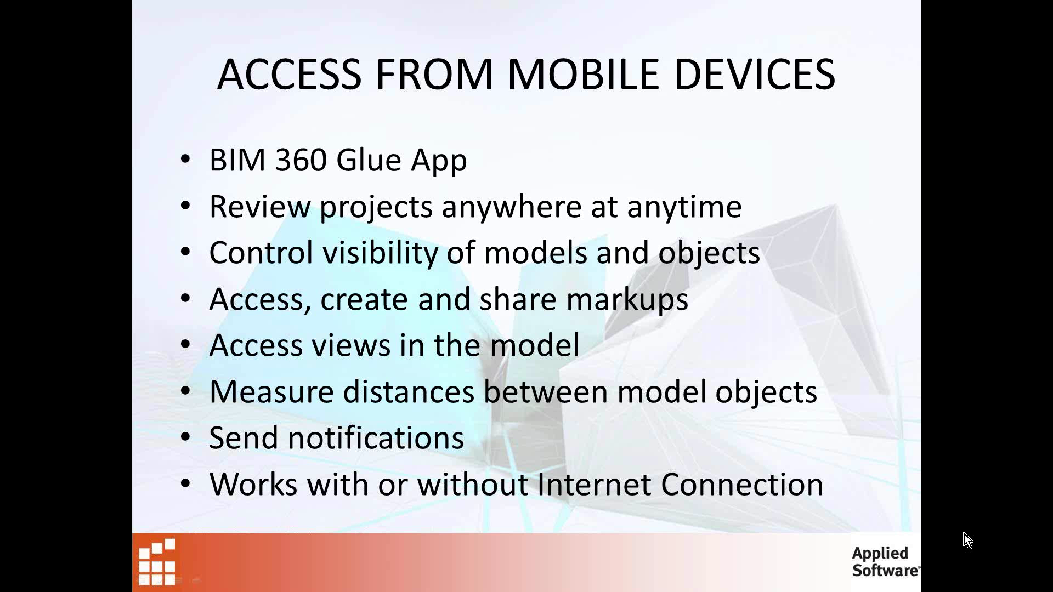